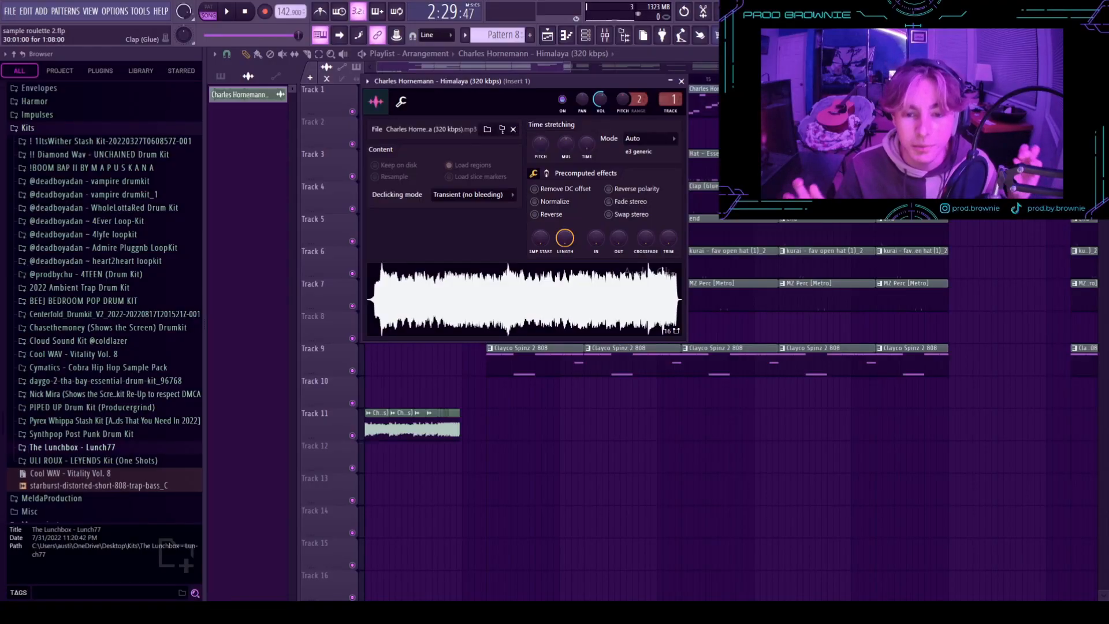
- Preview the Himalaya sample's waveform and close its channel settings
{"action": "left_click", "coordinate": [463, 292]}
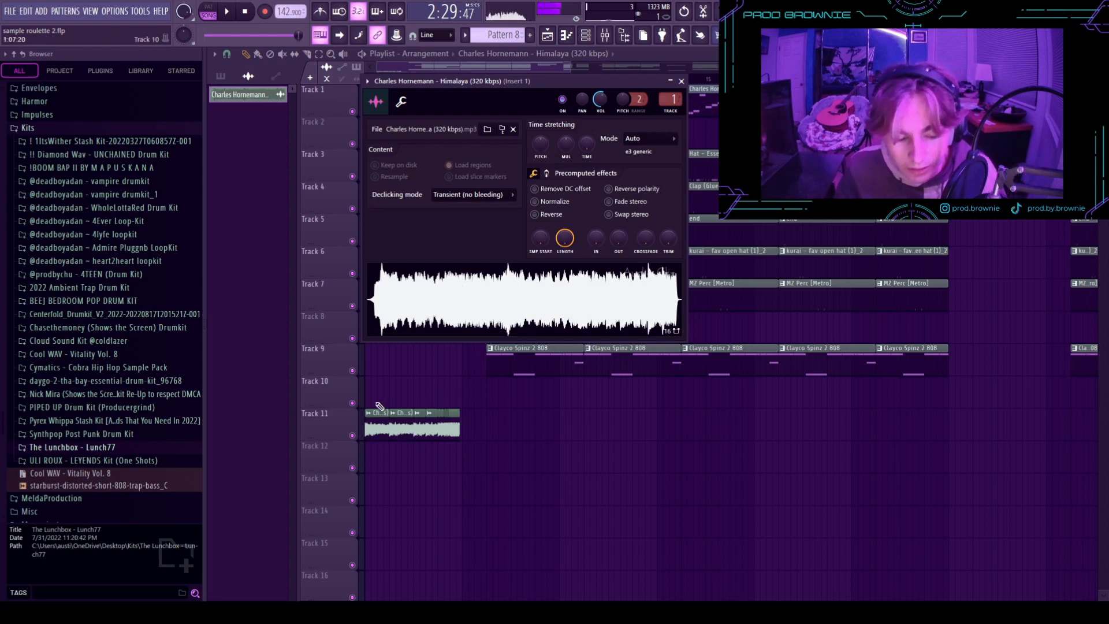
{"action": "key", "text": "Escape"}
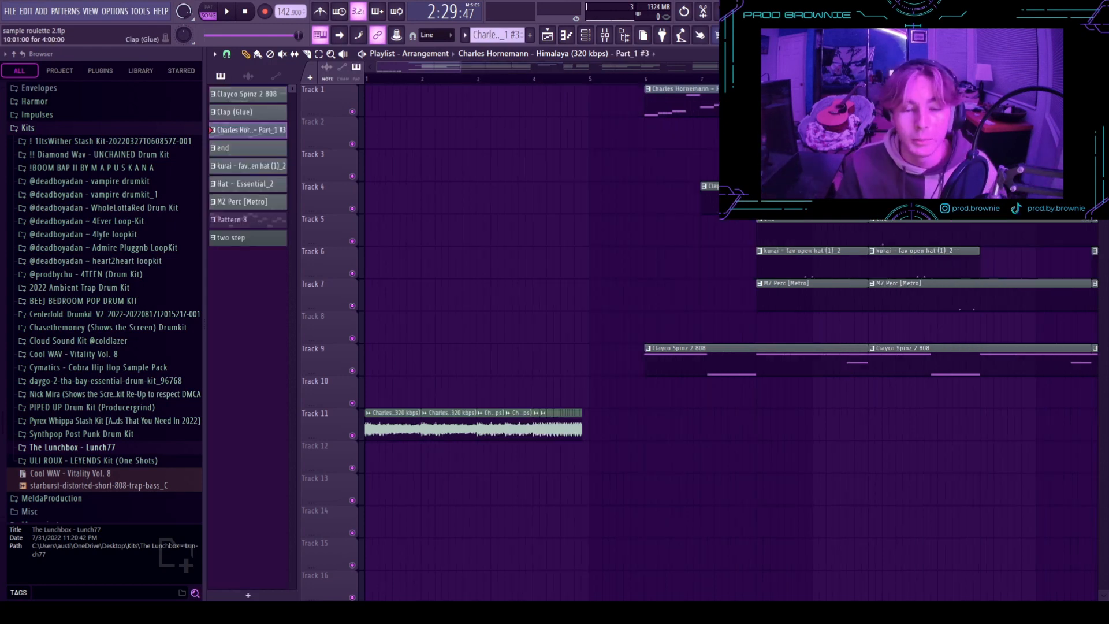
- Open the piano roll of the Himalaya Part_1 #3 slicer channel and review its chopped slice notes
{"action": "left_click", "coordinate": [569, 36]}
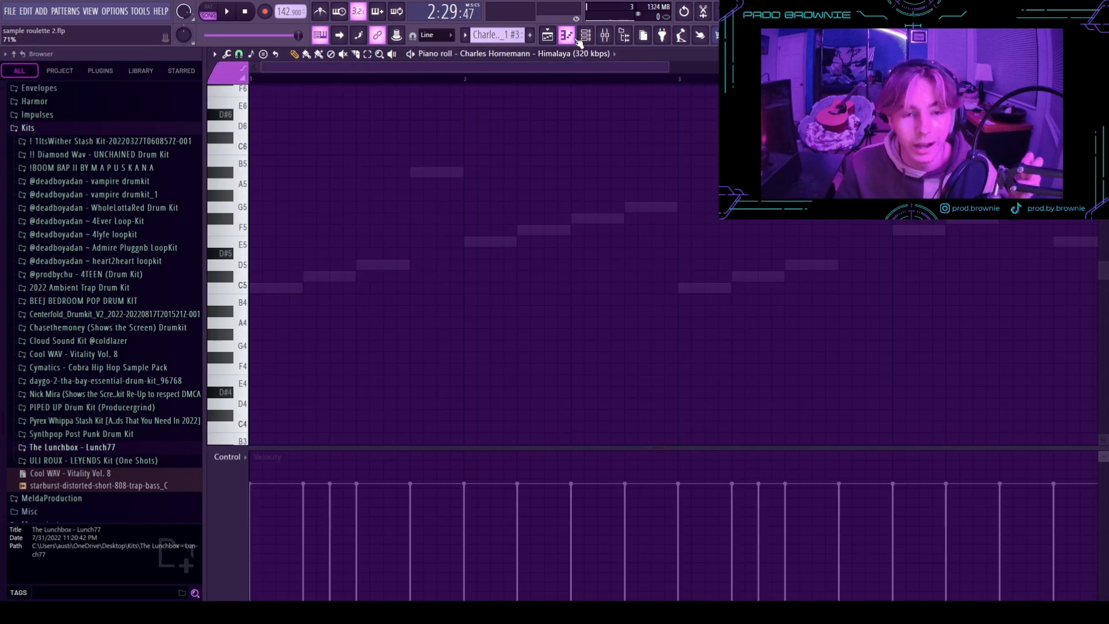
{"action": "left_click", "coordinate": [567, 36]}
{"action": "left_click", "coordinate": [565, 36]}
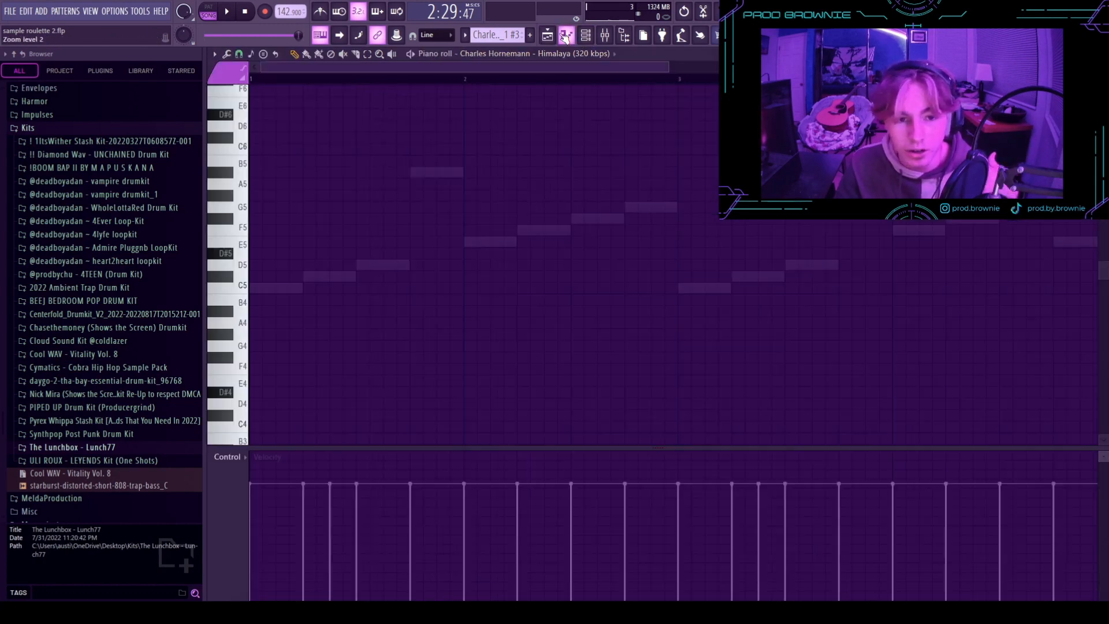
{"action": "left_click", "coordinate": [585, 35]}
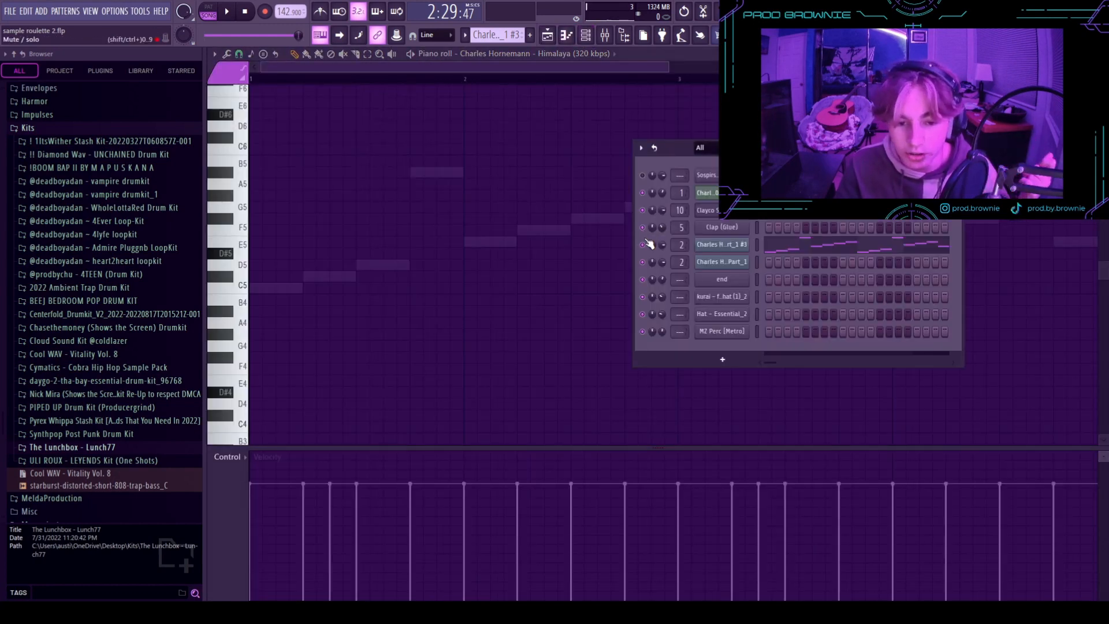
{"action": "left_click", "coordinate": [802, 248]}
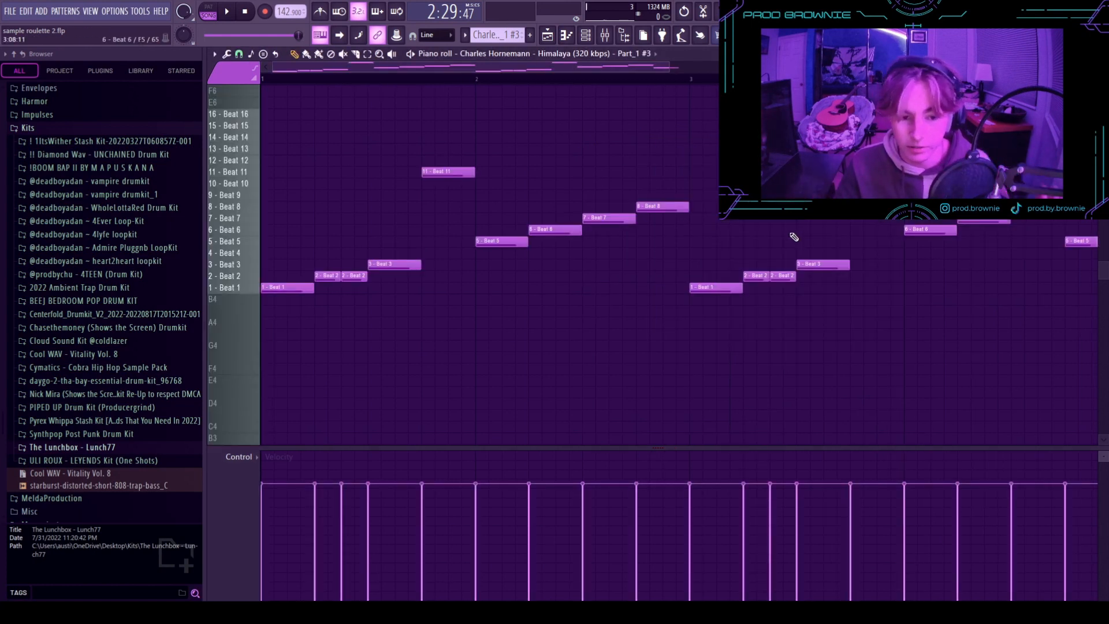
{"action": "scroll", "coordinate": [571, 224], "scroll_direction": "down", "scroll_amount": 5}
{"action": "scroll", "coordinate": [448, 205], "scroll_direction": "up", "scroll_amount": 3}
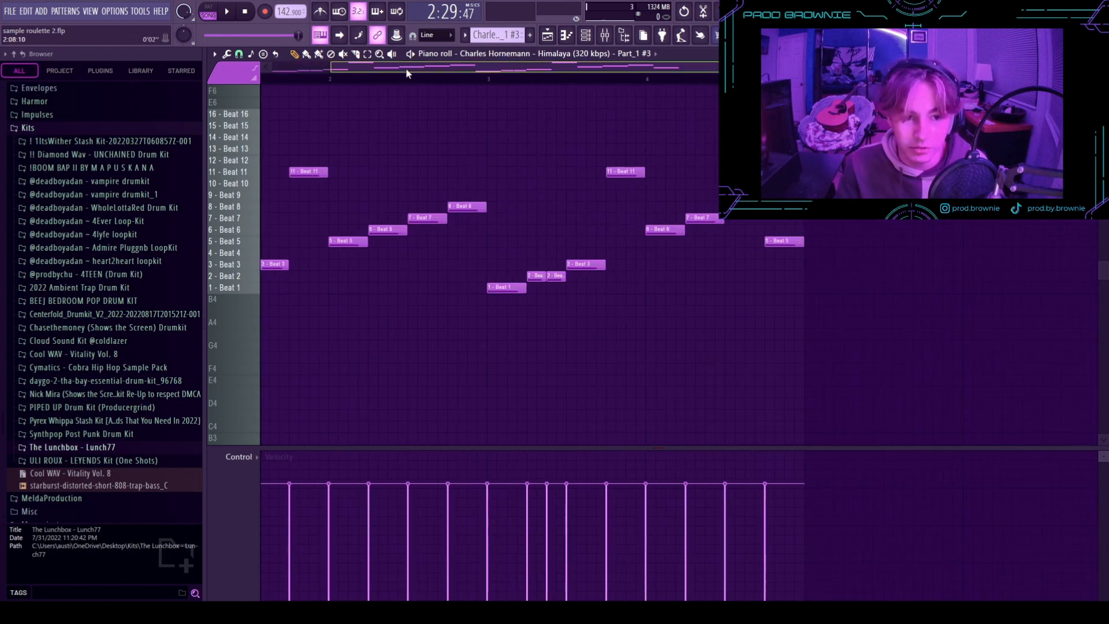
{"action": "left_click_drag", "start_coordinate": [405, 68], "coordinate": [280, 87]}
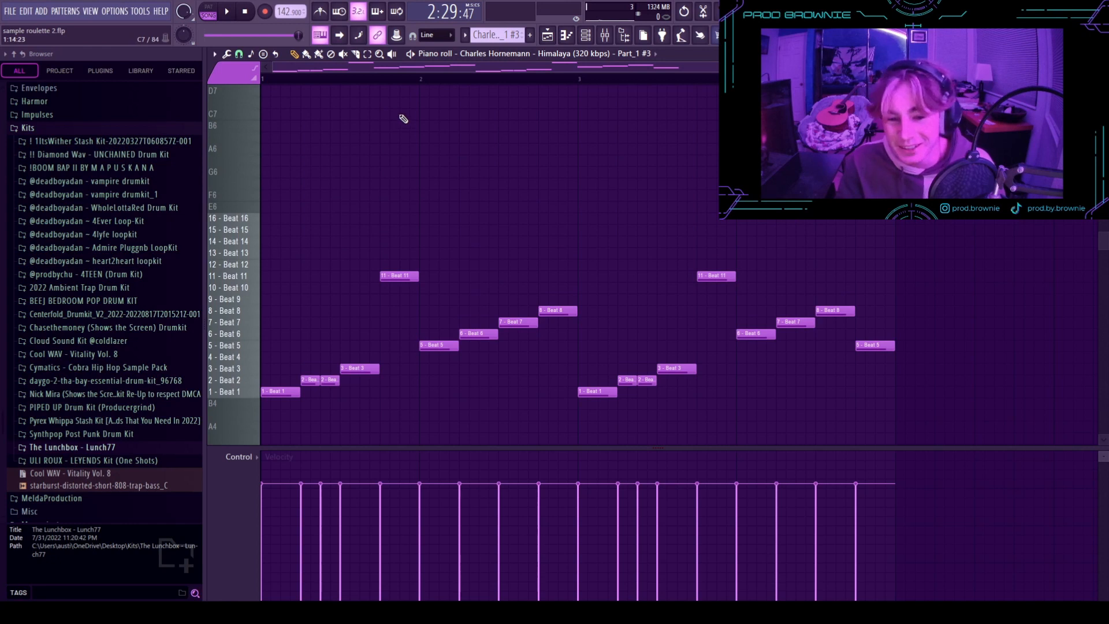
{"action": "scroll", "coordinate": [406, 128], "scroll_direction": "down", "scroll_amount": 3}
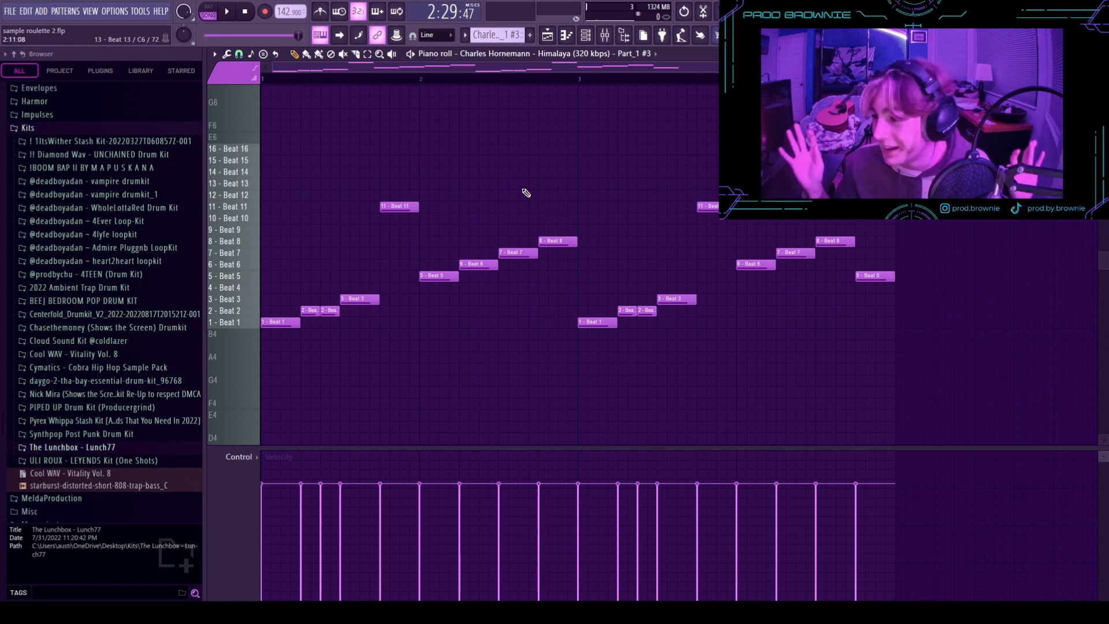
- Return to the playlist and open the Himalaya audio clip's settings and the Part_1 #3 channel's Fruity Slicer
{"action": "key", "text": "F5"}
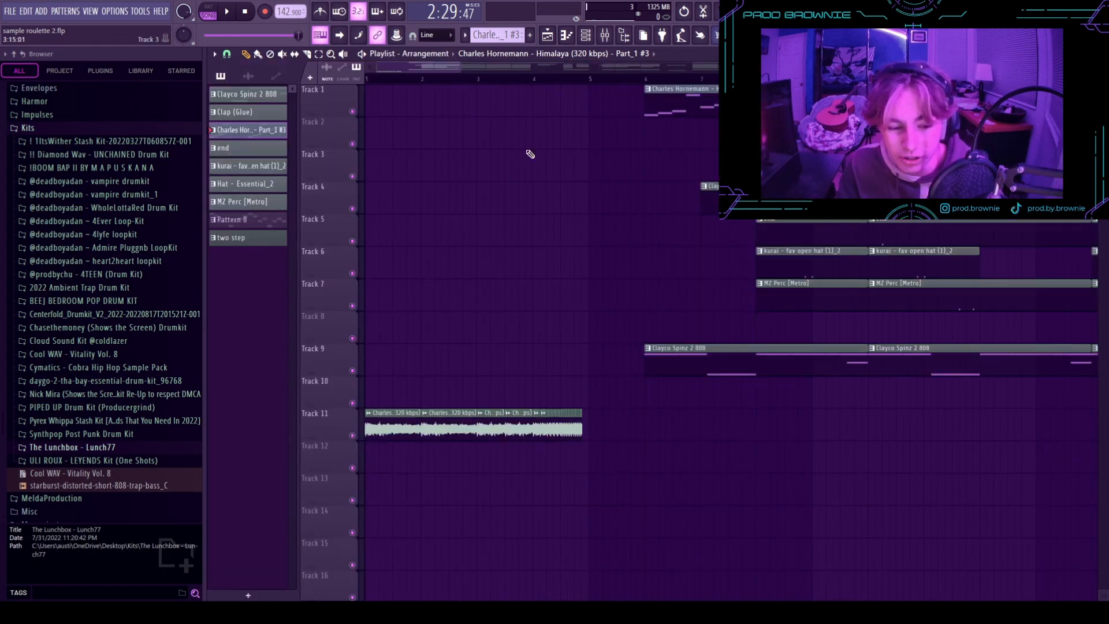
{"action": "left_click", "coordinate": [248, 75]}
{"action": "left_click", "coordinate": [238, 95]}
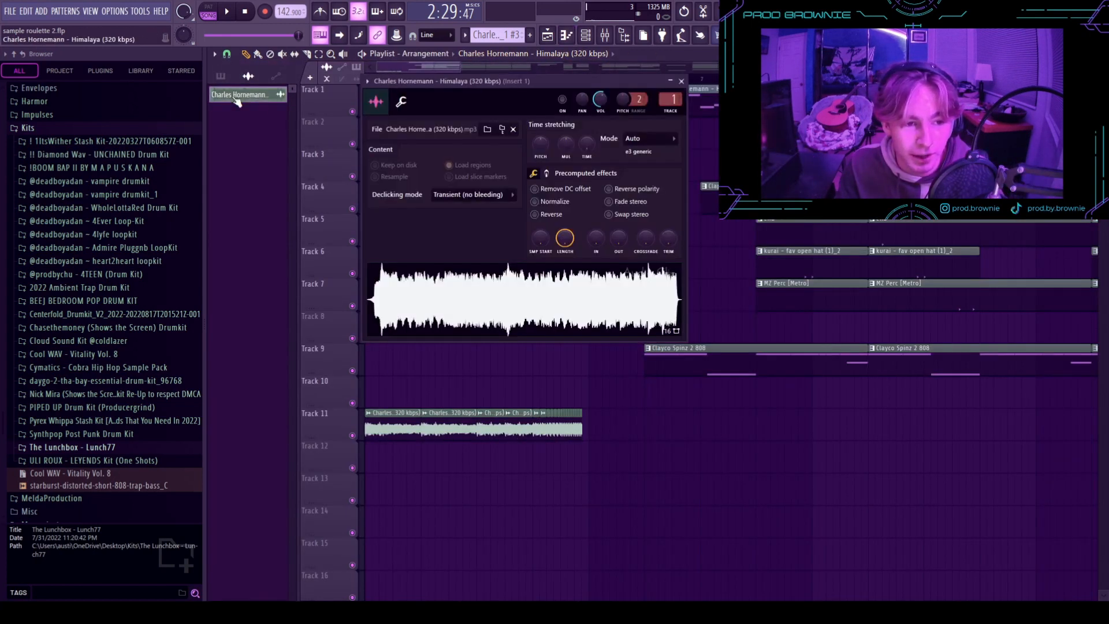
{"action": "left_click", "coordinate": [585, 35]}
{"action": "left_click", "coordinate": [713, 247]}
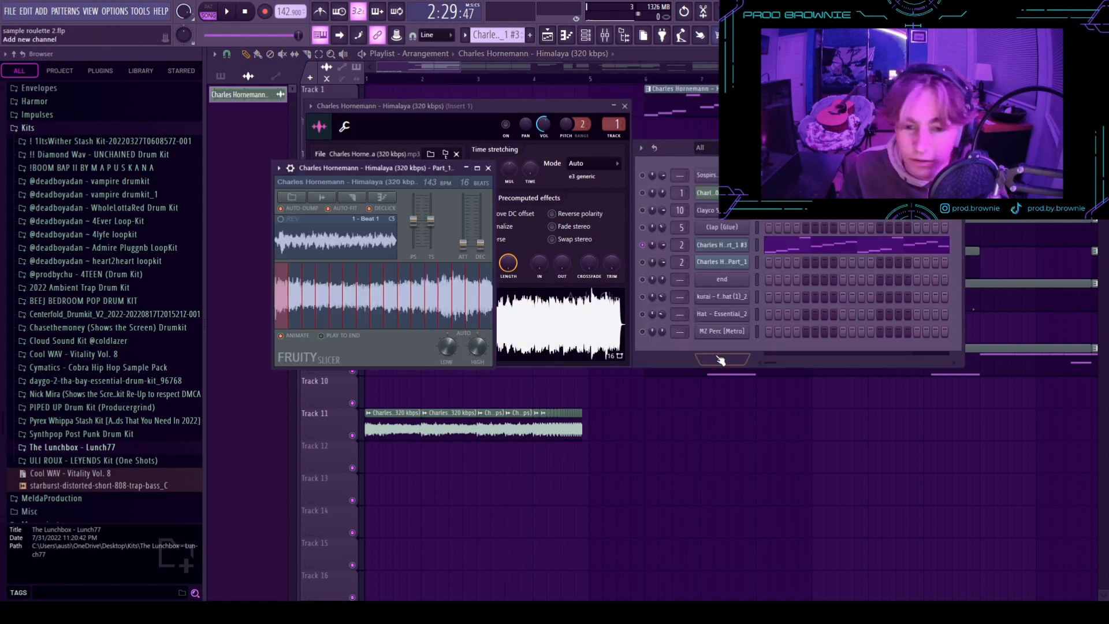
- Try to load the Himalaya sample into Fruity Slicer and place the slicer window over the sample's settings
{"action": "left_click_drag", "start_coordinate": [556, 319], "coordinate": [497, 278]}
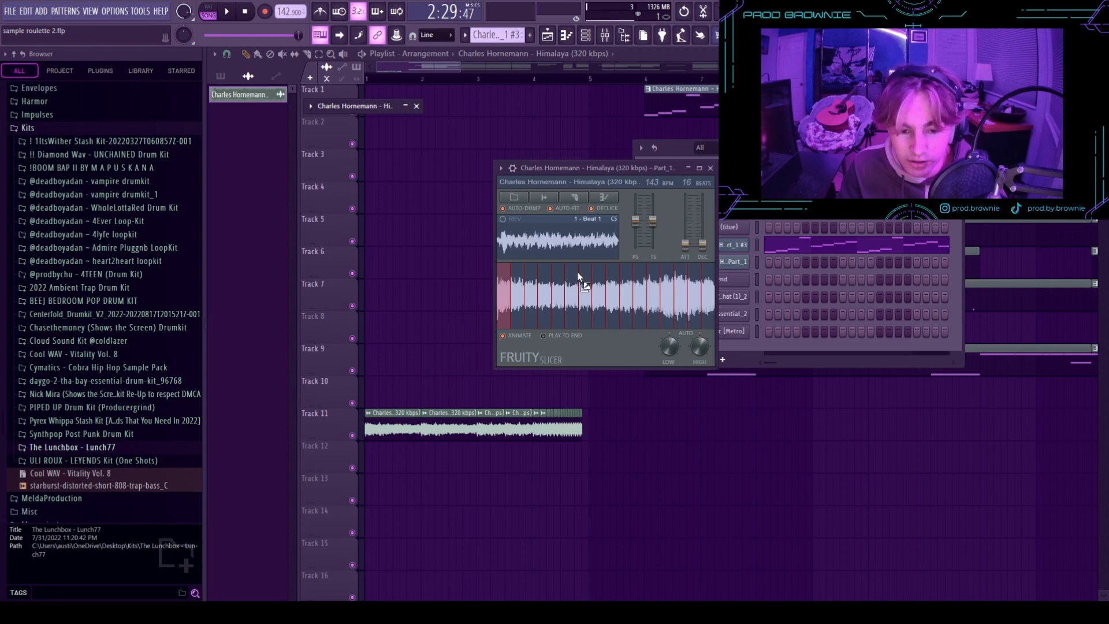
{"action": "left_click_drag", "start_coordinate": [247, 330], "coordinate": [210, 301]}
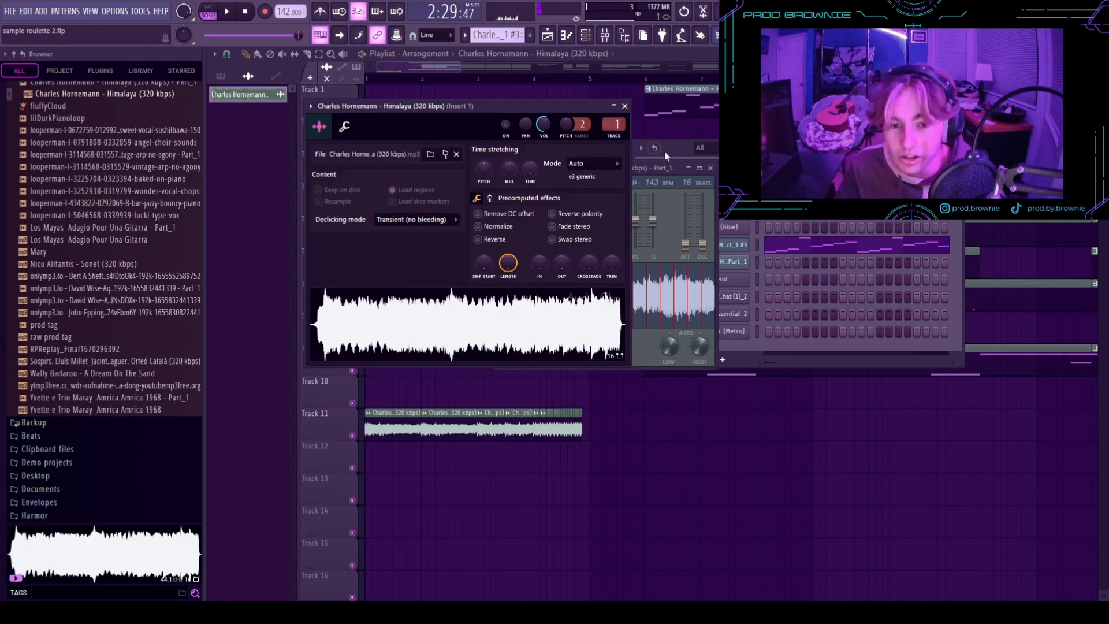
{"action": "left_click", "coordinate": [644, 182]}
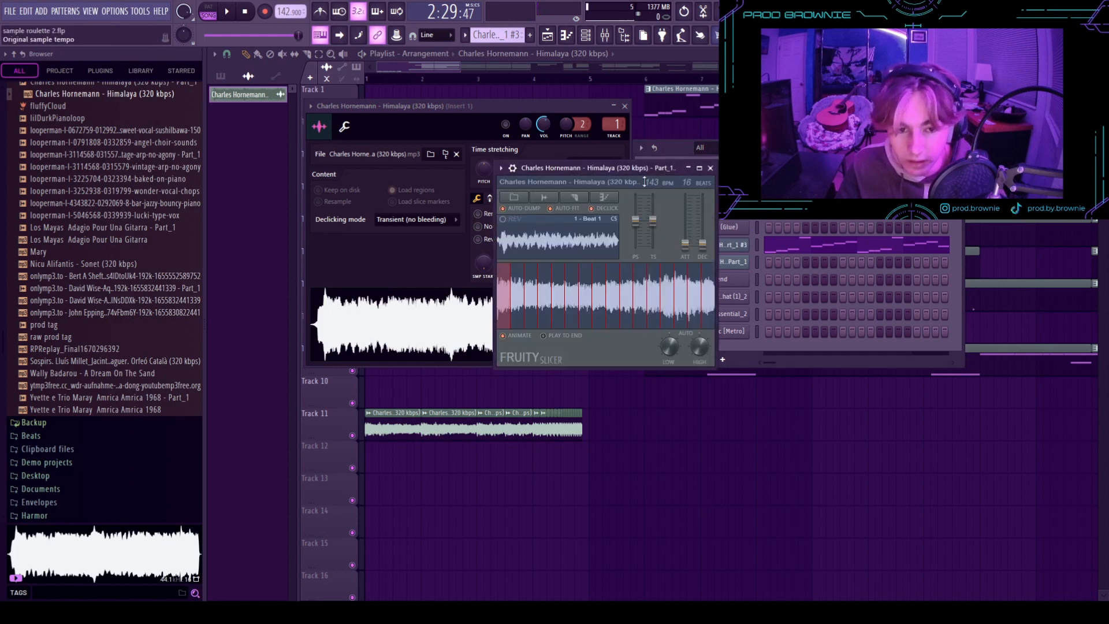
{"action": "left_click_drag", "start_coordinate": [644, 182], "coordinate": [587, 107]}
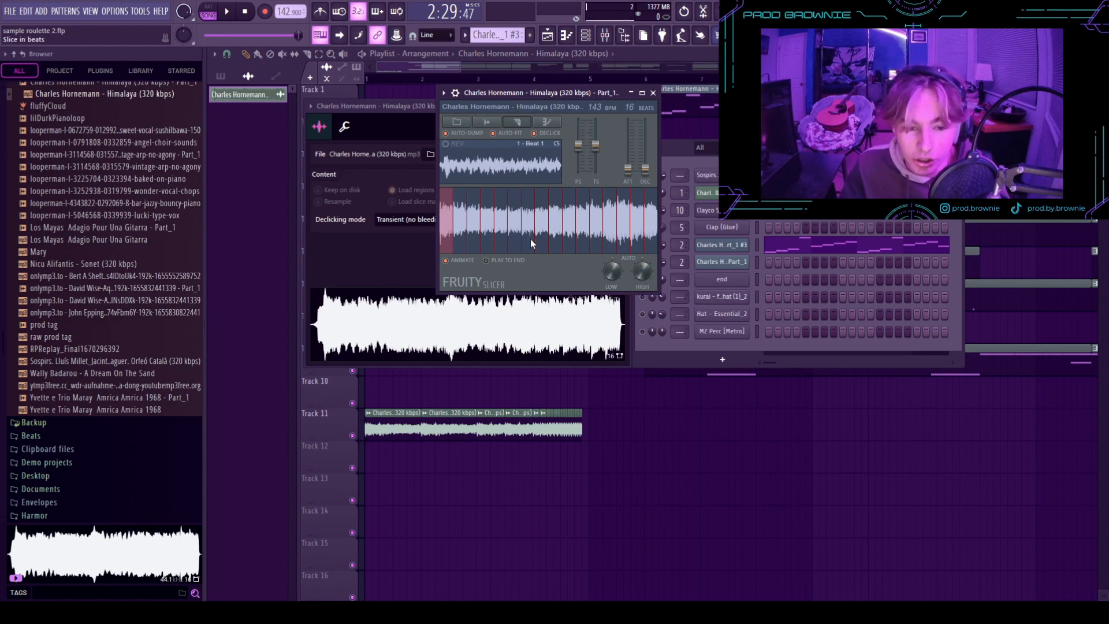
- Open the Part_1 #3 piano roll, switch to pattern mode and play the ascending slice notes from bar 5
{"action": "left_click", "coordinate": [565, 38]}
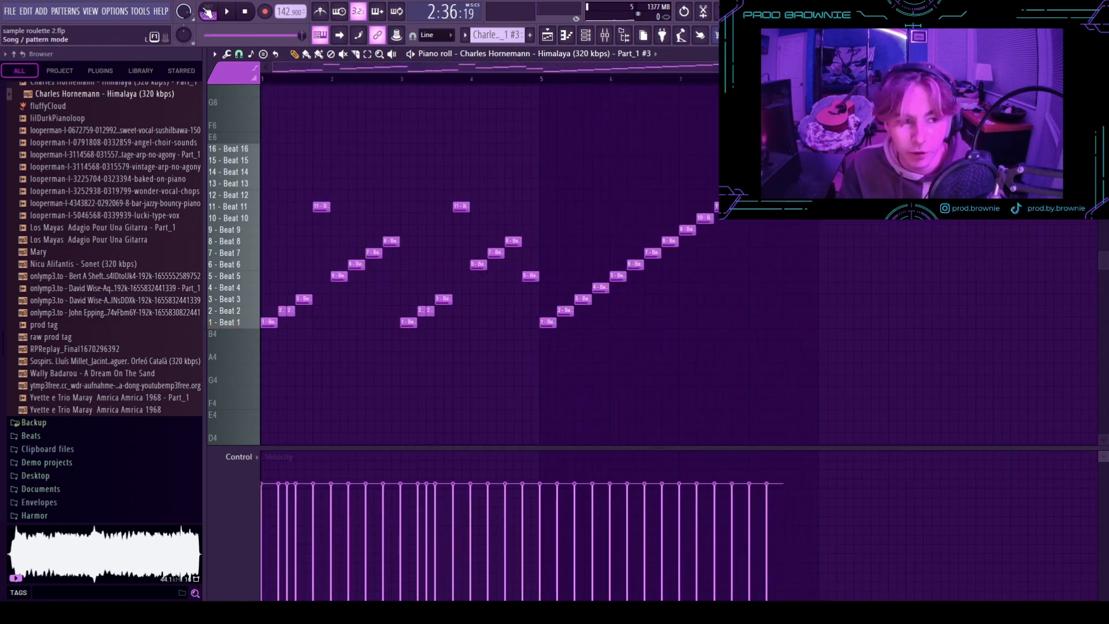
{"action": "key", "text": "space"}
{"action": "key", "text": "l"}
{"action": "left_click", "coordinate": [545, 79]}
{"action": "scroll", "coordinate": [747, 160], "scroll_direction": "up", "scroll_amount": 3}
{"action": "key", "text": "space"}
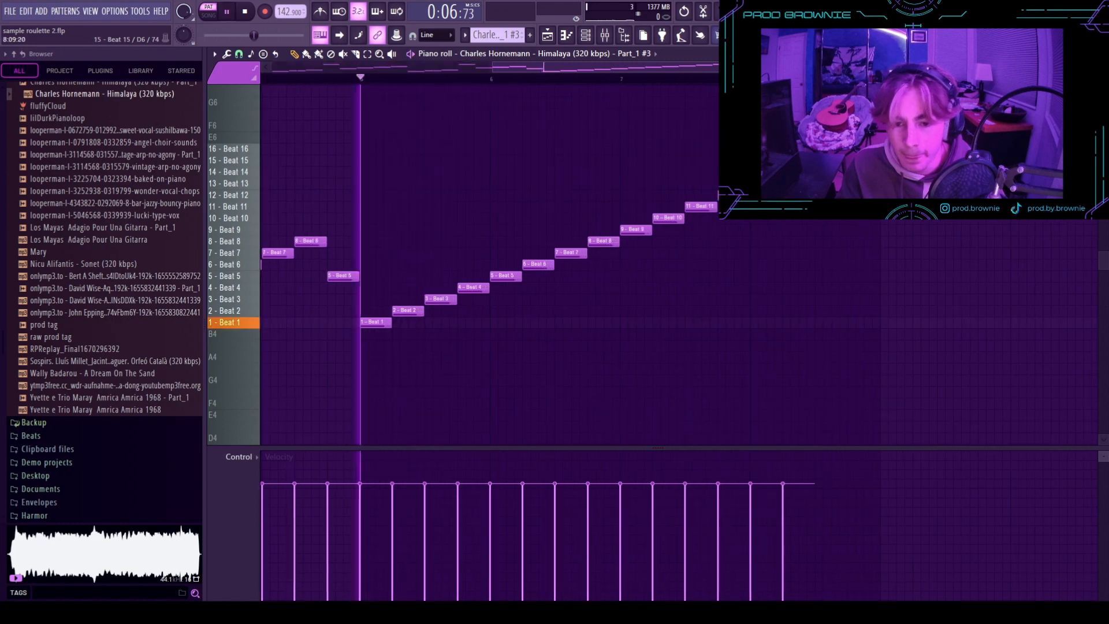
- Add a Beat 15 and a Beat 16 note at the end of the ascending slice run and listen through it
{"action": "left_click", "coordinate": [819, 161]}
{"action": "left_click", "coordinate": [852, 149]}
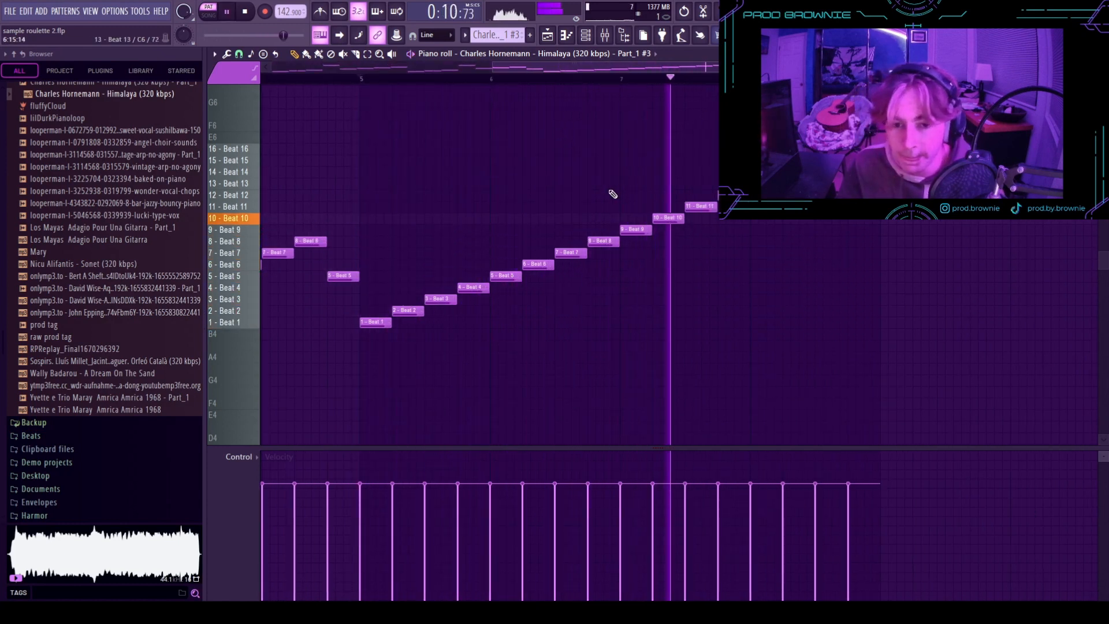
{"action": "scroll", "coordinate": [595, 173], "scroll_direction": "down", "scroll_amount": 3}
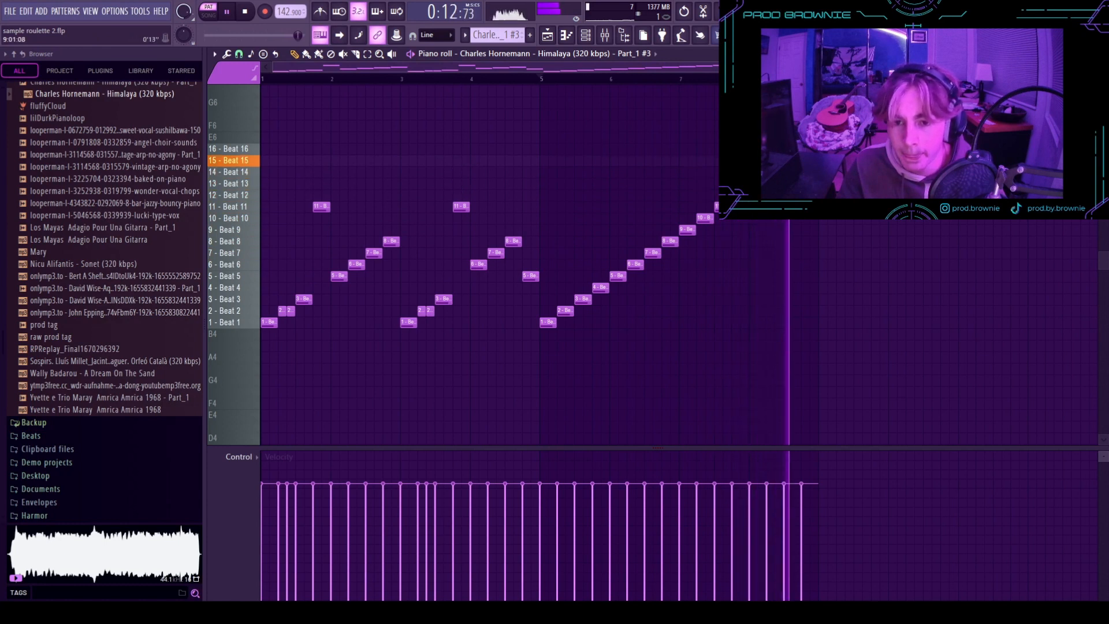
{"action": "key", "text": "space"}
- Move the Beat 2, Beat 3 and Beat 4 notes in bar 5 to the Beat 1 slice and play the repetition
{"action": "scroll", "coordinate": [575, 114], "scroll_direction": "up", "scroll_amount": 3}
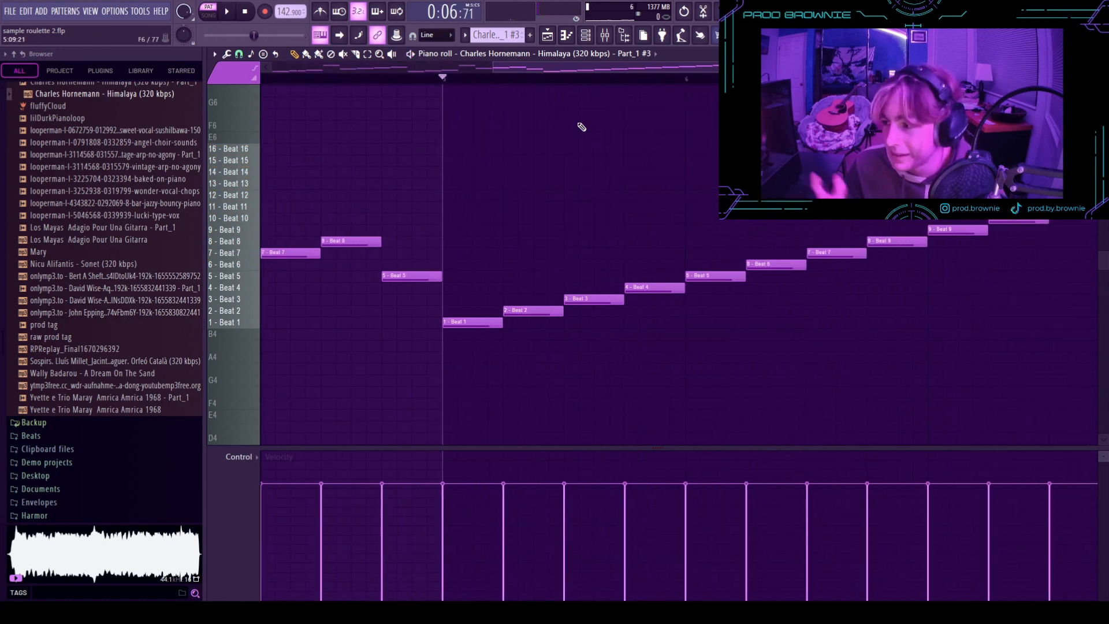
{"action": "scroll", "coordinate": [575, 173], "scroll_direction": "down", "scroll_amount": 3}
{"action": "left_click_drag", "start_coordinate": [874, 109], "coordinate": [547, 428]}
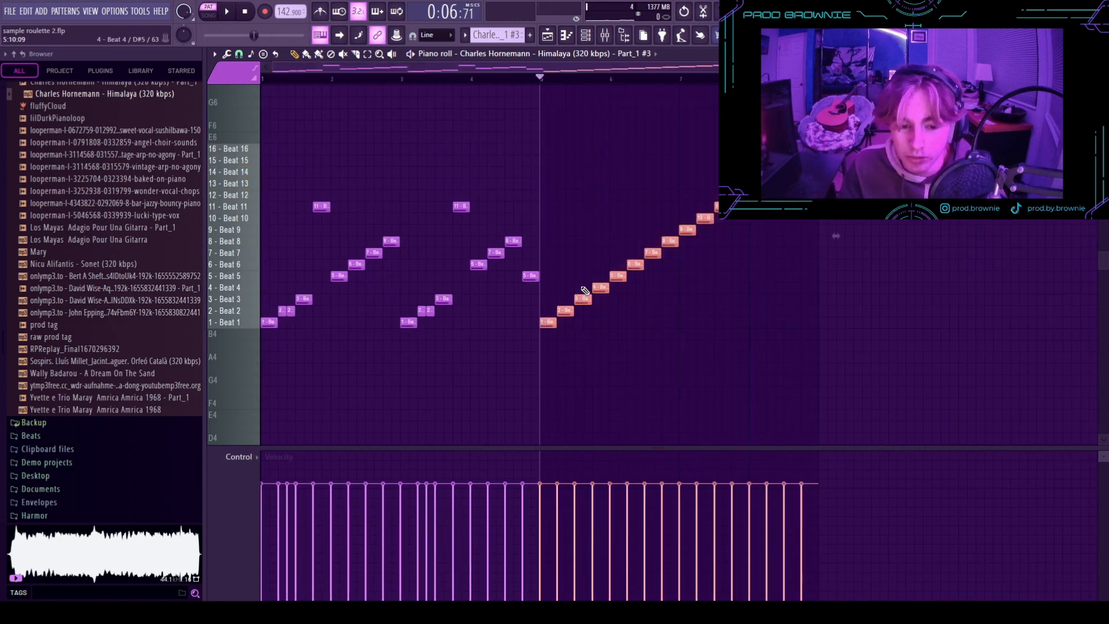
{"action": "scroll", "coordinate": [582, 289], "scroll_direction": "up", "scroll_amount": 3}
{"action": "left_click", "coordinate": [594, 248], "text": "ctrl"}
{"action": "scroll", "coordinate": [518, 309], "scroll_direction": "down", "scroll_amount": 2}
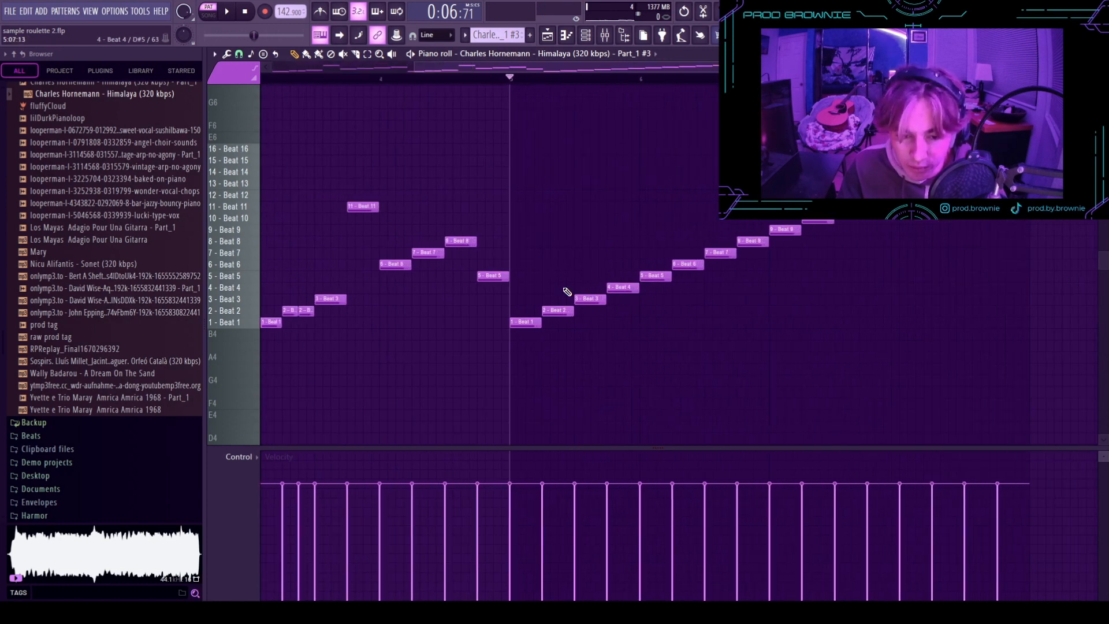
{"action": "left_click_drag", "start_coordinate": [553, 310], "coordinate": [589, 321]}
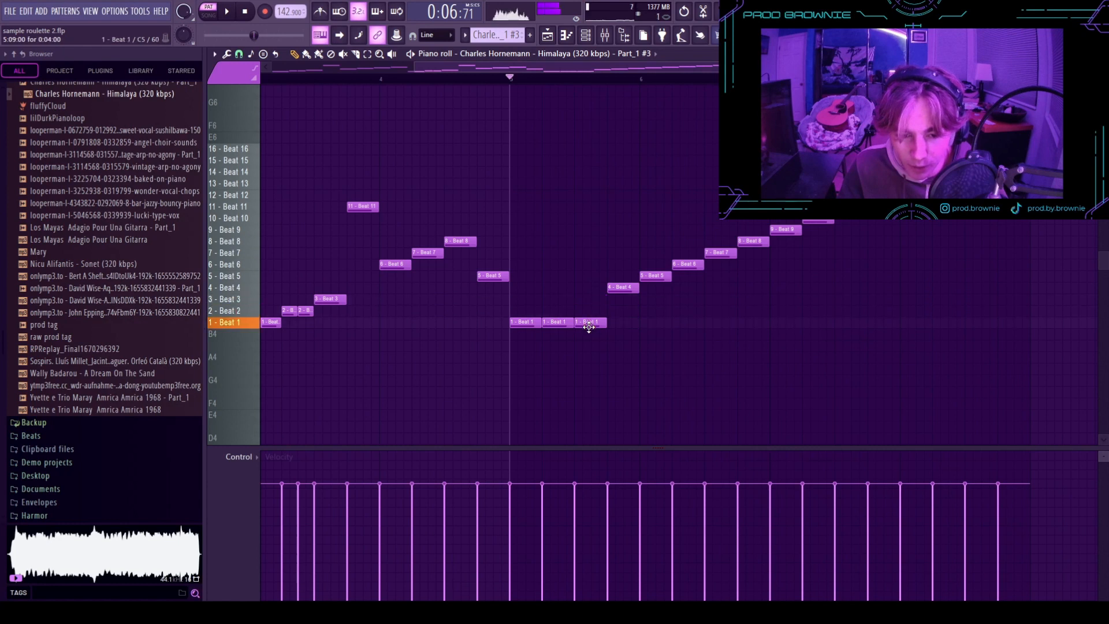
{"action": "left_click_drag", "start_coordinate": [623, 287], "coordinate": [623, 322]}
{"action": "key", "text": "space"}
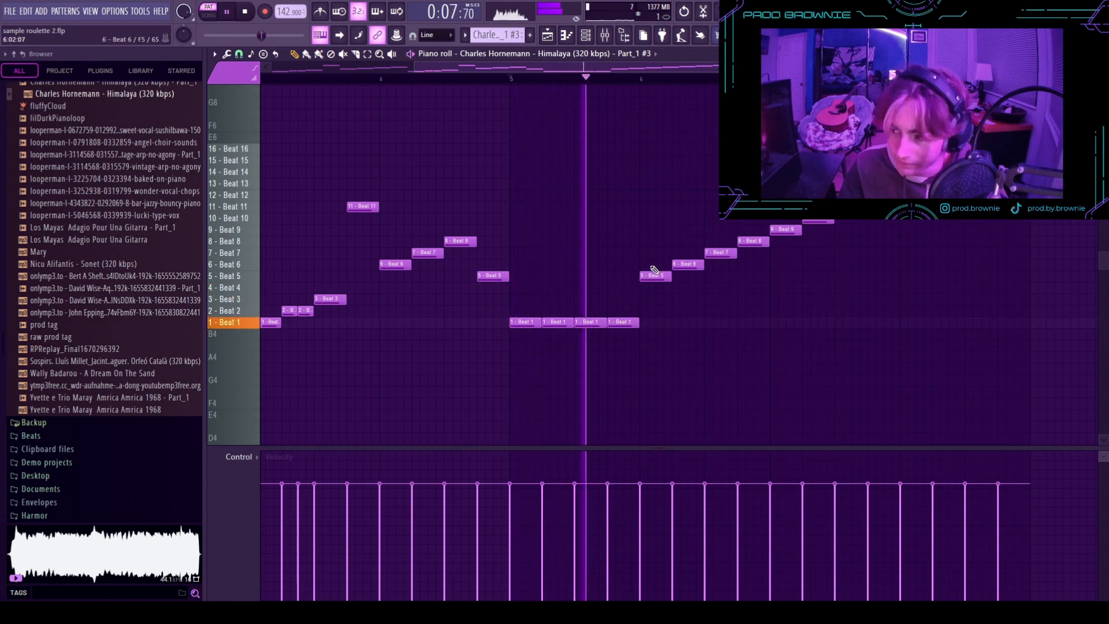
- Delete the repeated Beat 1 and Beat 2 notes in bars 5 and 6 and stop playback
{"action": "left_click_drag", "start_coordinate": [787, 295], "coordinate": [514, 436]}
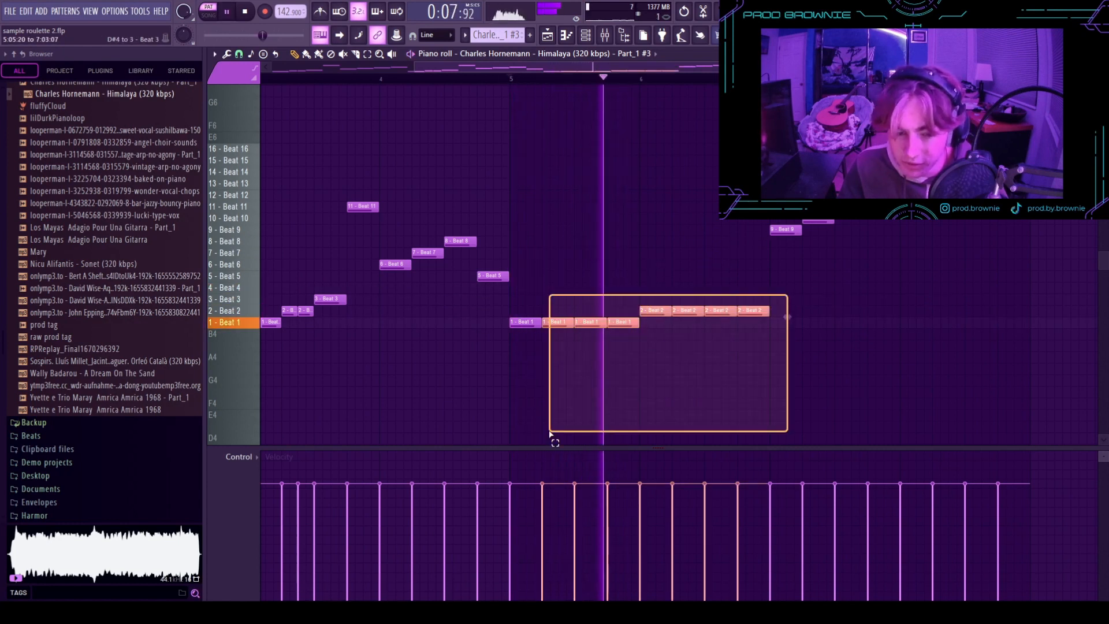
{"action": "key", "text": "Delete"}
{"action": "scroll", "coordinate": [572, 272], "scroll_direction": "down", "scroll_amount": 3}
{"action": "key", "text": "space"}
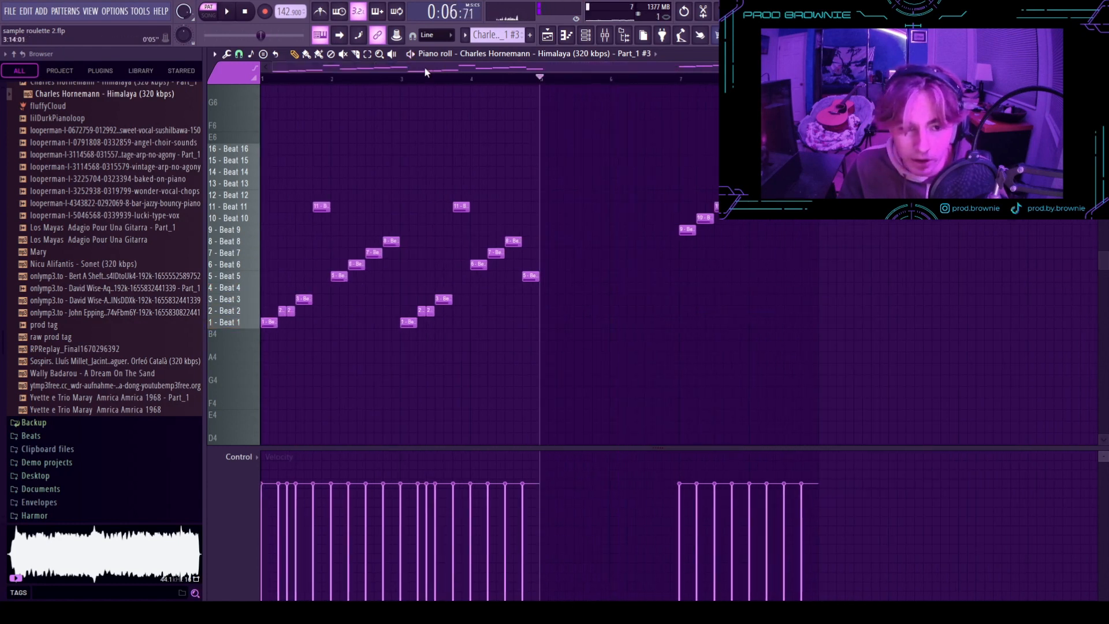
- Play the chopped slice melody in the first four bars from the start of the pattern
{"action": "scroll", "coordinate": [354, 101], "scroll_direction": "up", "scroll_amount": 3}
{"action": "left_click_drag", "start_coordinate": [352, 69], "coordinate": [254, 75]}
{"action": "key", "text": "space"}
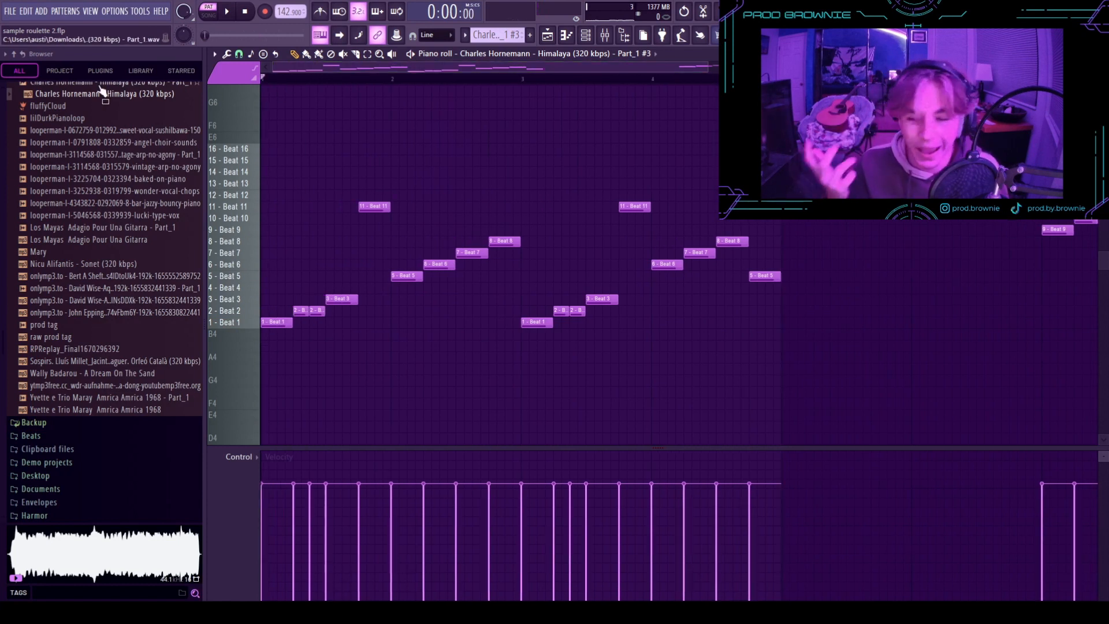
{"action": "scroll", "coordinate": [352, 65], "scroll_direction": "up", "scroll_amount": 3}
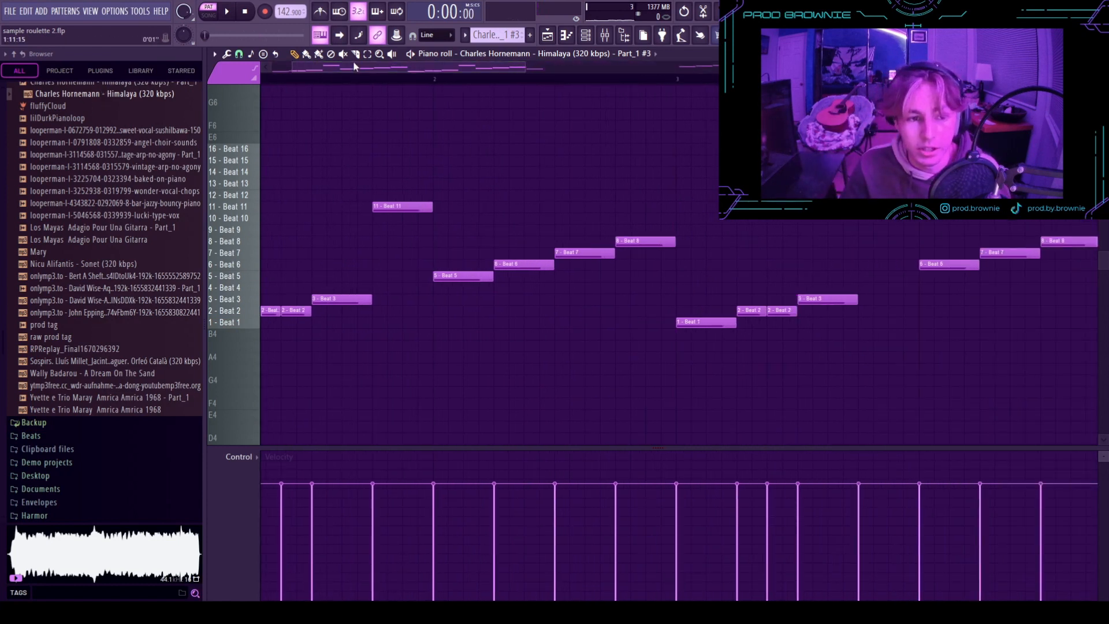
{"action": "left_click_drag", "start_coordinate": [355, 65], "coordinate": [261, 80]}
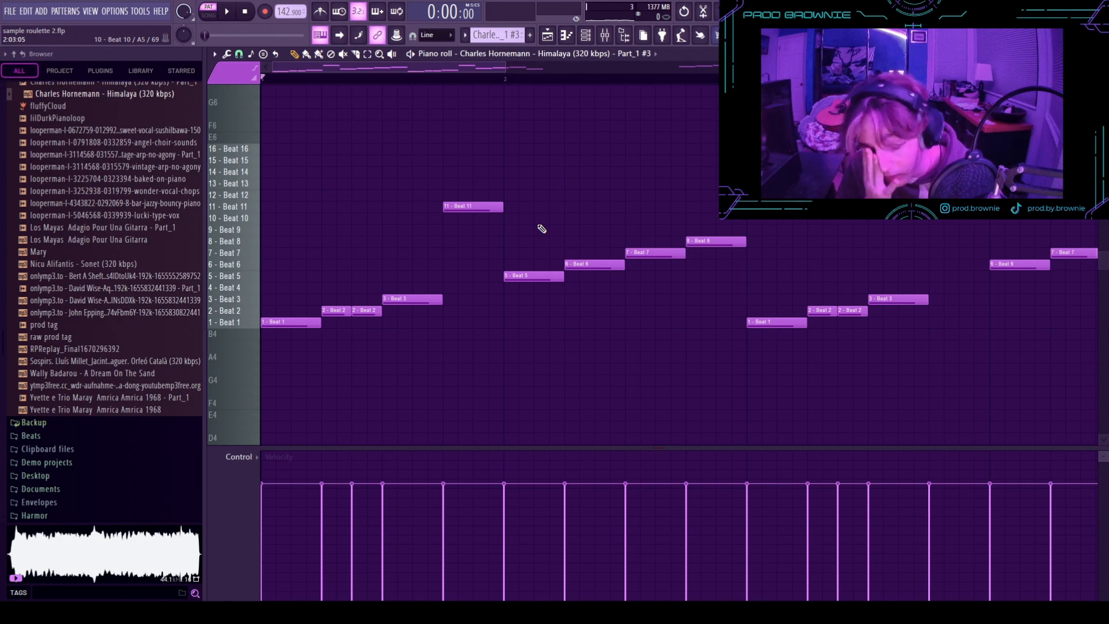
{"action": "scroll", "coordinate": [564, 243], "scroll_direction": "down", "scroll_amount": 3}
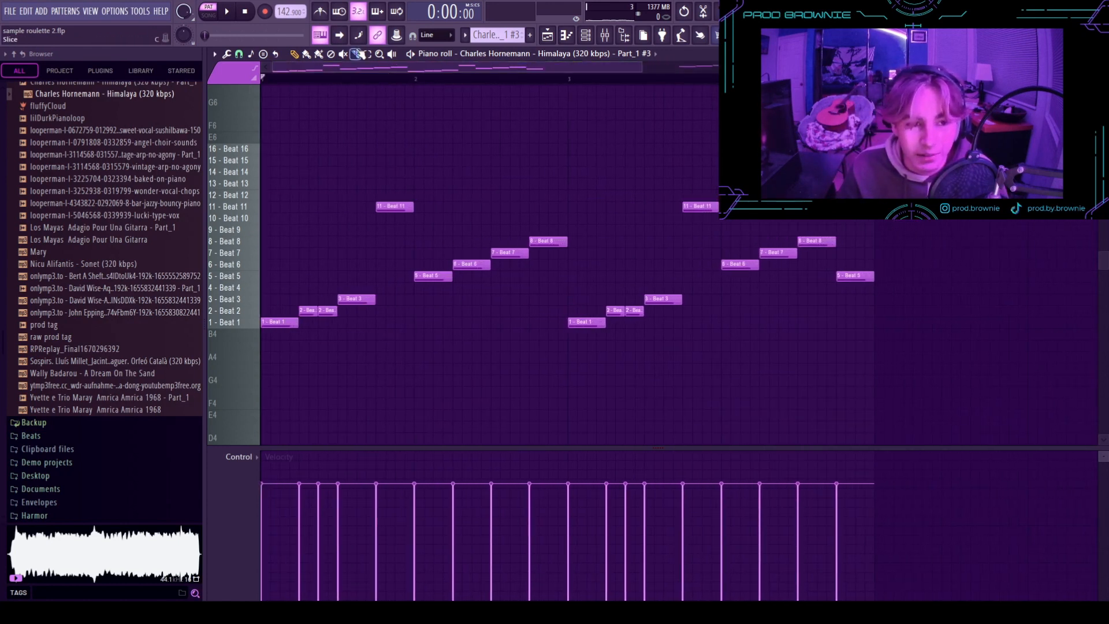
{"action": "key", "text": "space"}
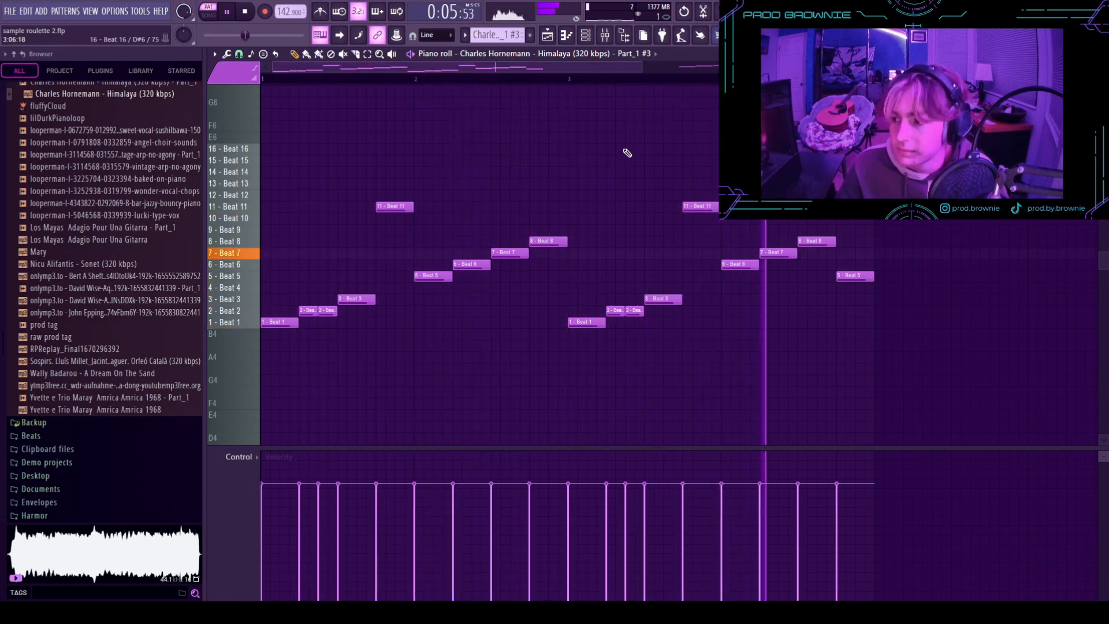
{"action": "key", "text": "space"}
- Return to the playlist, open the settings of the Himalaya audio clip on Track 11 and reposition the window
{"action": "key", "text": "F5"}
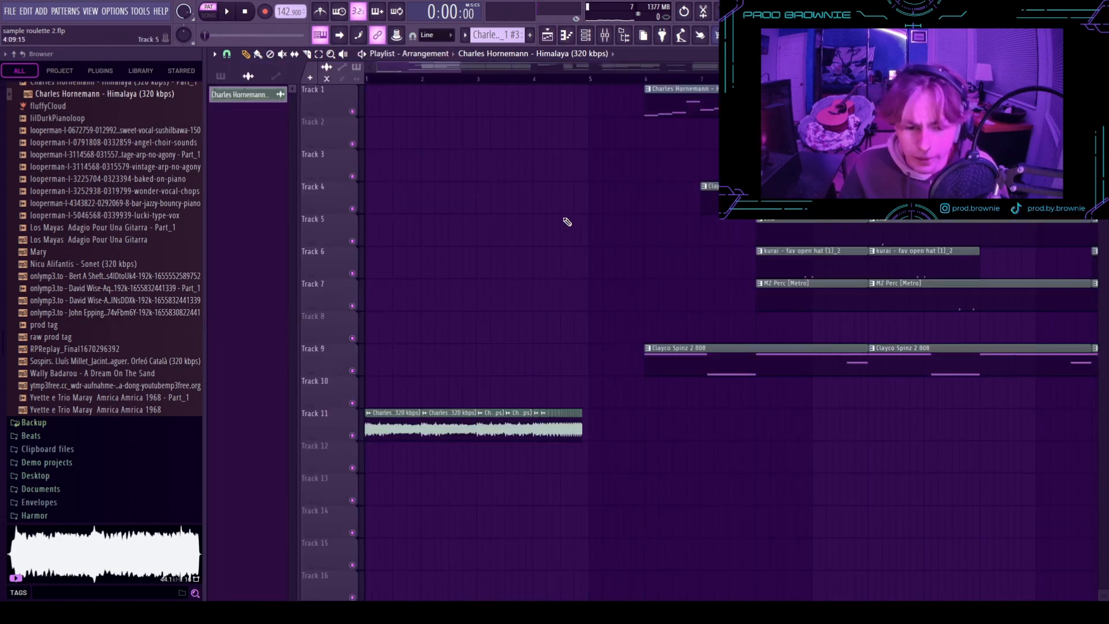
{"action": "double_click", "coordinate": [415, 416]}
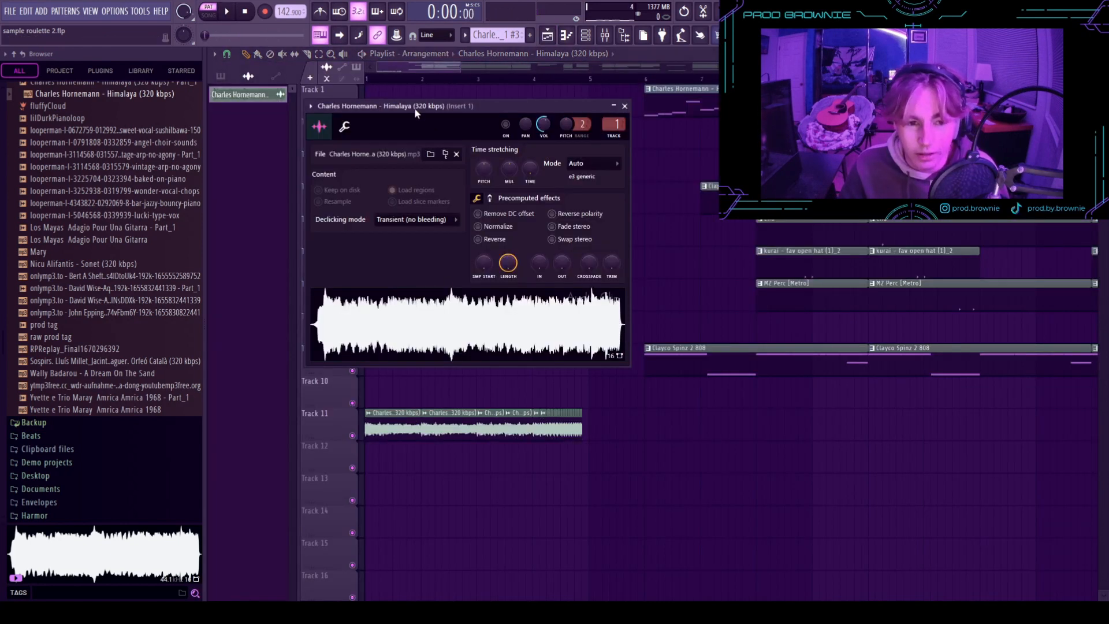
{"action": "left_click_drag", "start_coordinate": [414, 107], "coordinate": [553, 78]}
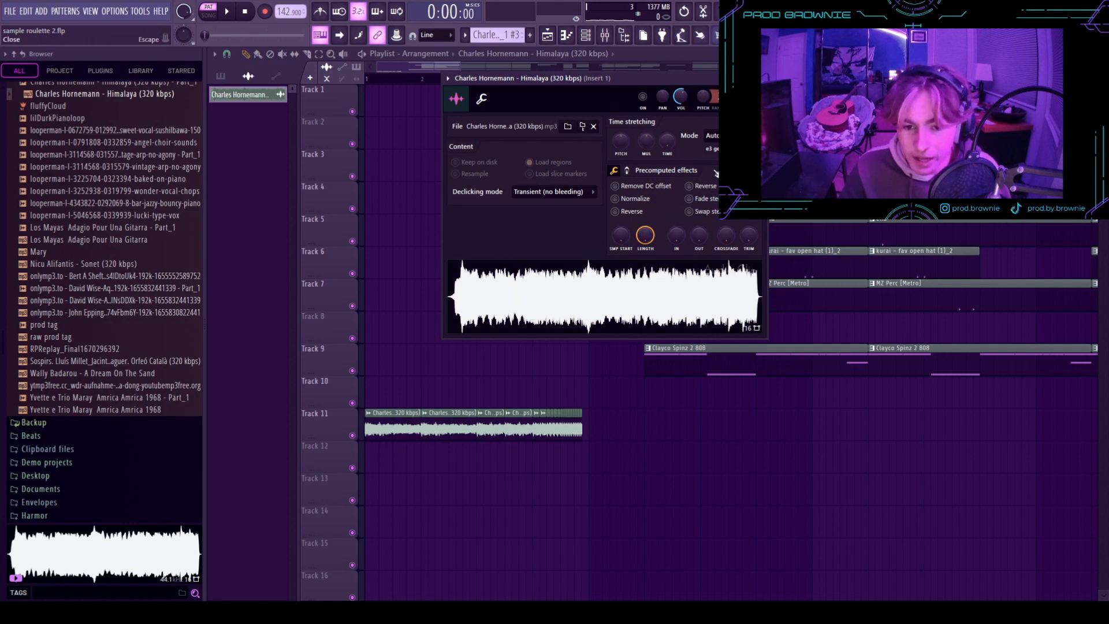
- Reposition the Himalaya sample's settings window to show its full waveform and close it
{"action": "left_click_drag", "start_coordinate": [548, 80], "coordinate": [526, 95]}
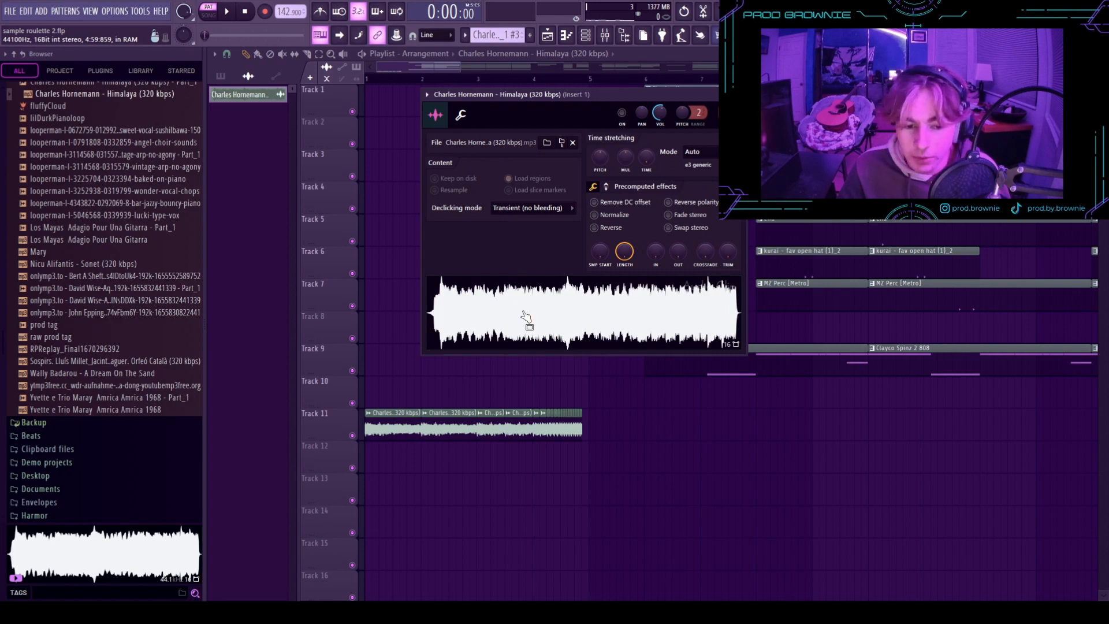
{"action": "left_click_drag", "start_coordinate": [563, 298], "coordinate": [549, 308]}
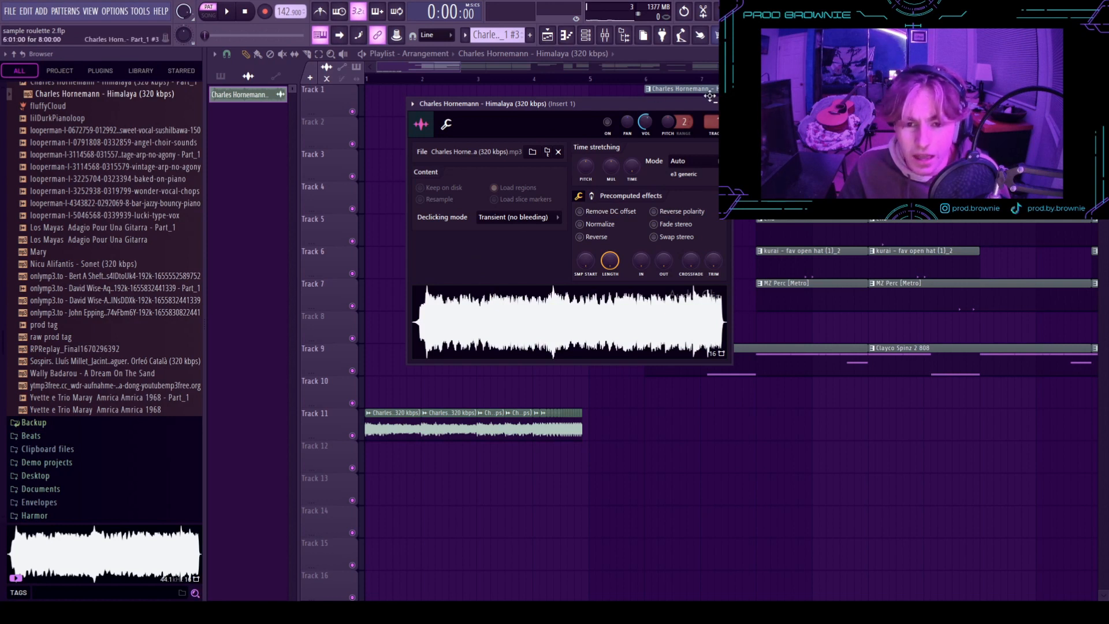
{"action": "left_click", "coordinate": [726, 103]}
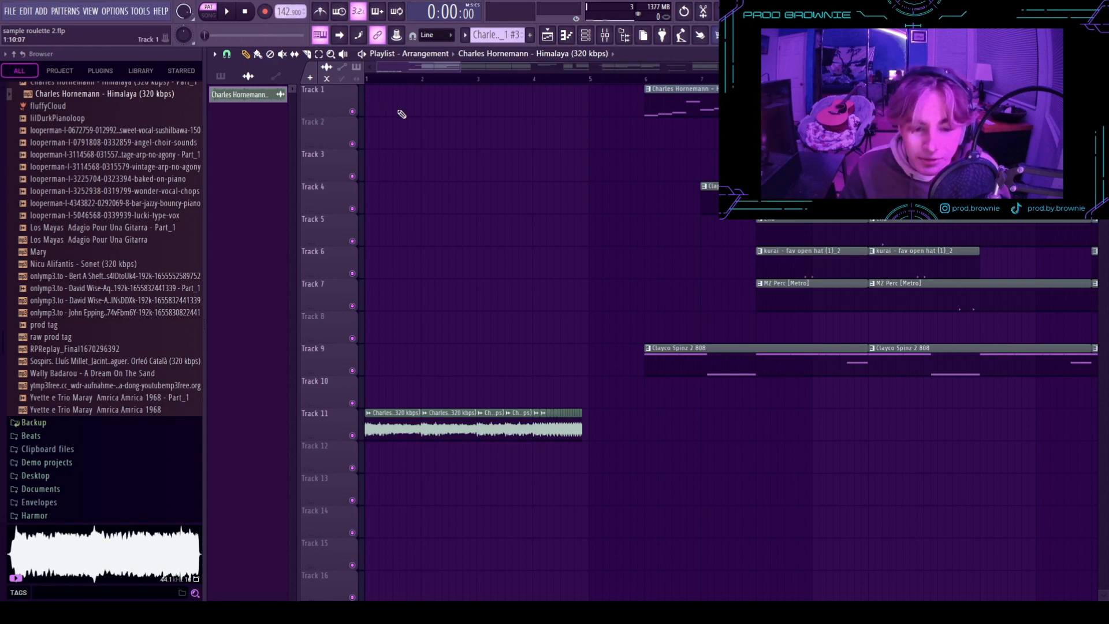
- Reopen the settings of the Himalaya audio clip on Track 11 and close them again
{"action": "scroll", "coordinate": [460, 196], "scroll_direction": "up", "scroll_amount": 3}
{"action": "left_click_drag", "start_coordinate": [413, 67], "coordinate": [323, 100]}
{"action": "scroll", "coordinate": [543, 216], "scroll_direction": "down", "scroll_amount": 4}
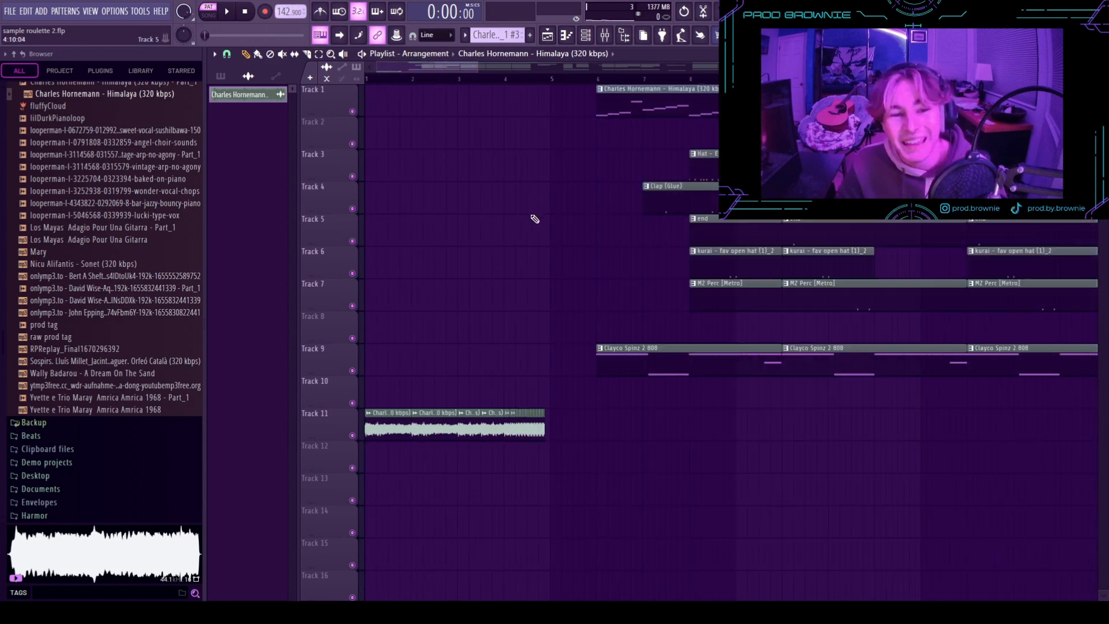
{"action": "scroll", "coordinate": [531, 213], "scroll_direction": "up", "scroll_amount": 4}
{"action": "scroll", "coordinate": [428, 96], "scroll_direction": "down", "scroll_amount": 4}
{"action": "left_click_drag", "start_coordinate": [417, 67], "coordinate": [407, 69]}
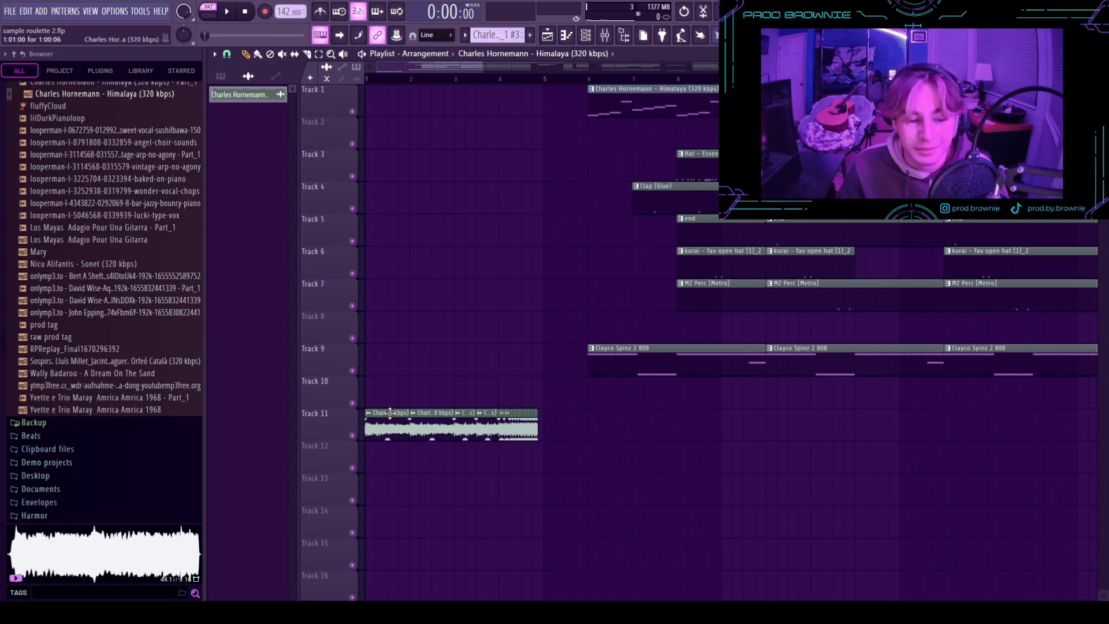
{"action": "double_click", "coordinate": [413, 428]}
{"action": "left_click", "coordinate": [725, 104]}
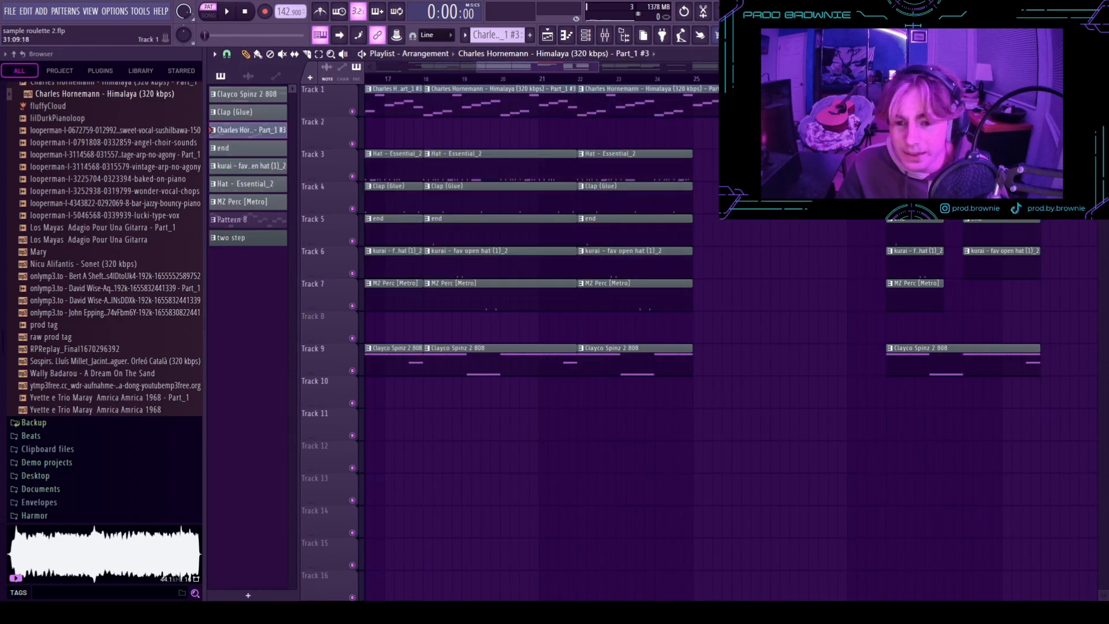
- Open Pattern 8 in the piano roll and play its rearranged slice melody through, stopping near the end
{"action": "left_click", "coordinate": [247, 220]}
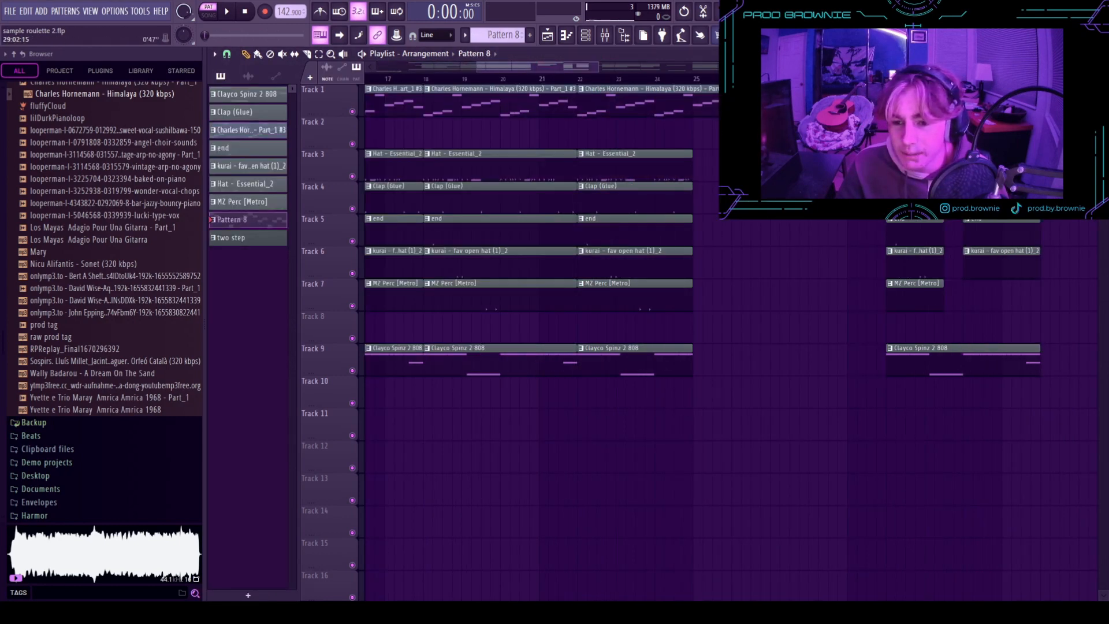
{"action": "left_click", "coordinate": [565, 35]}
{"action": "left_click", "coordinate": [509, 156]}
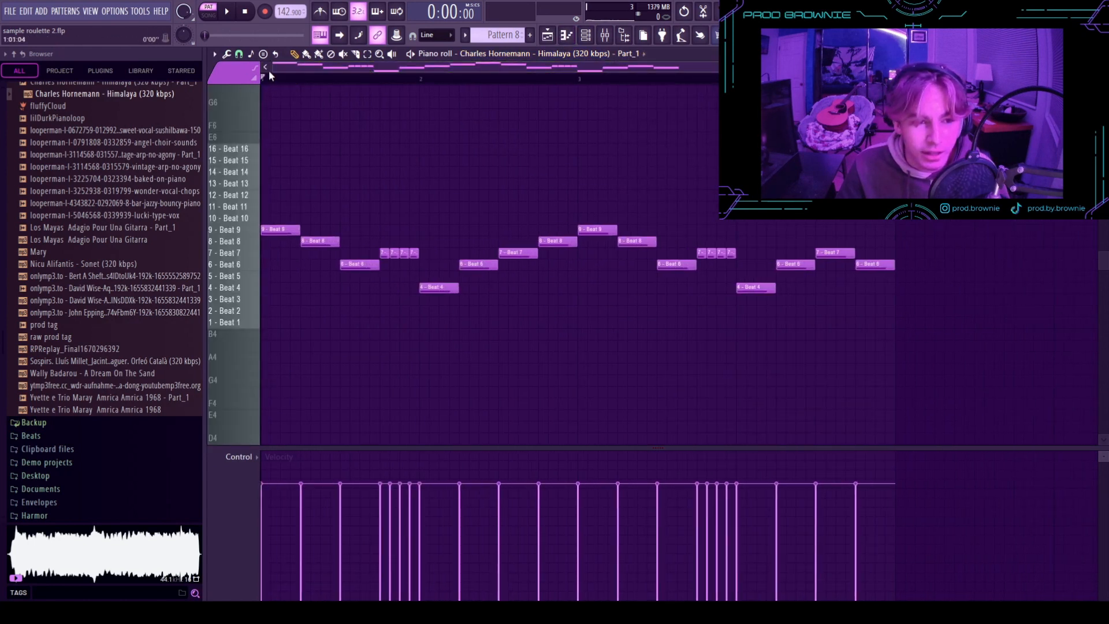
{"action": "key", "text": "space"}
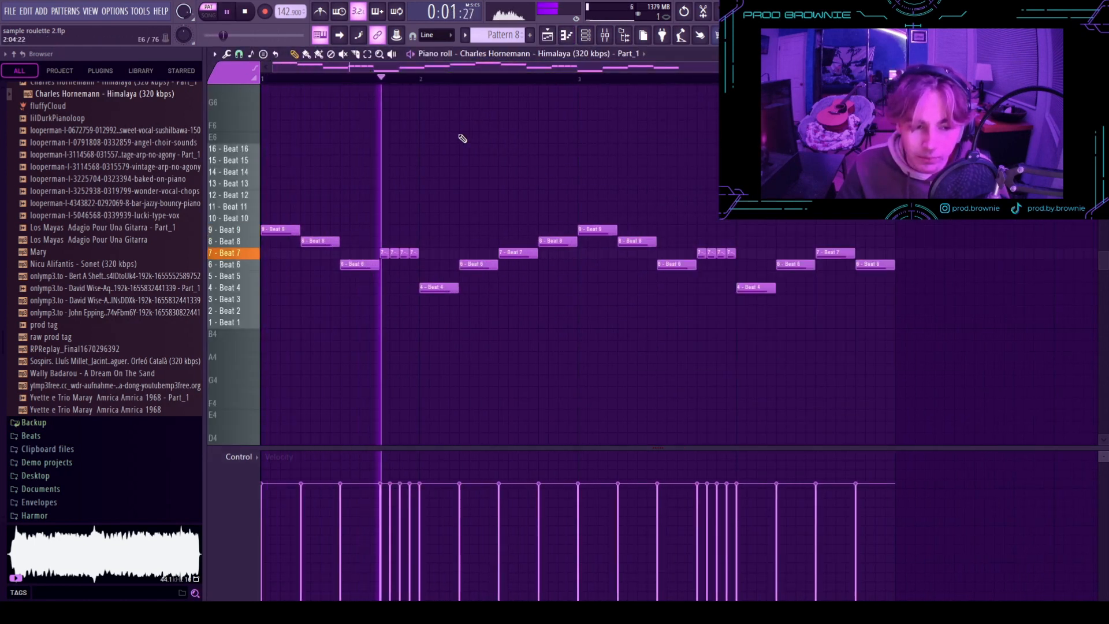
{"action": "scroll", "coordinate": [497, 170], "scroll_direction": "down", "scroll_amount": 2}
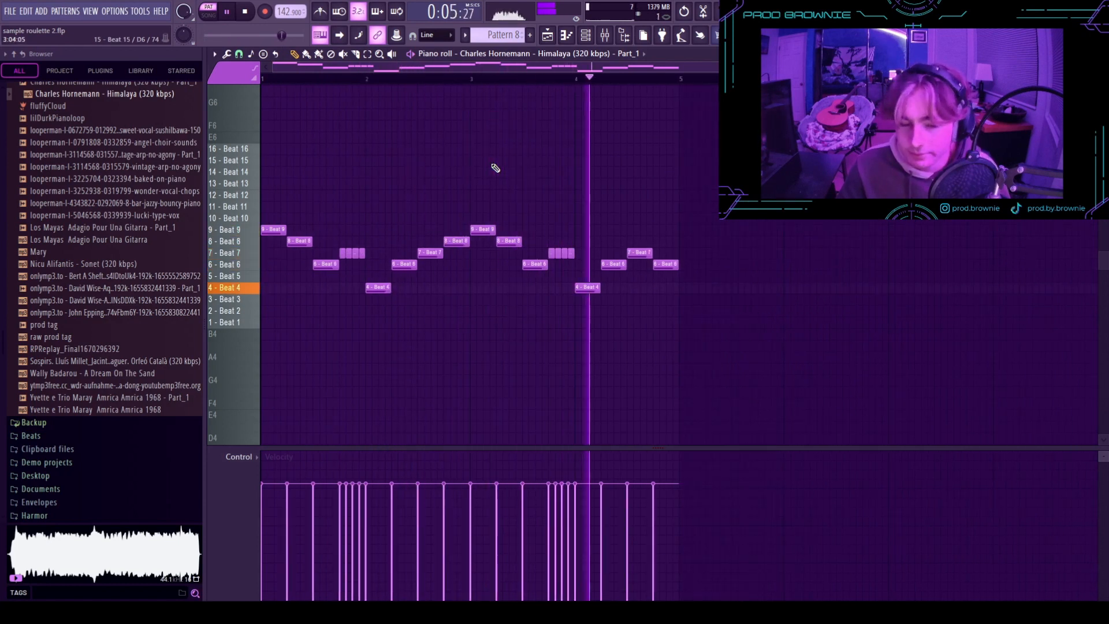
{"action": "key", "text": "space"}
- Bring up the mixer and play the chopped Himalaya pattern with Insert 2's first Fruity parametric EQ 2 open
{"action": "key", "text": "F5"}
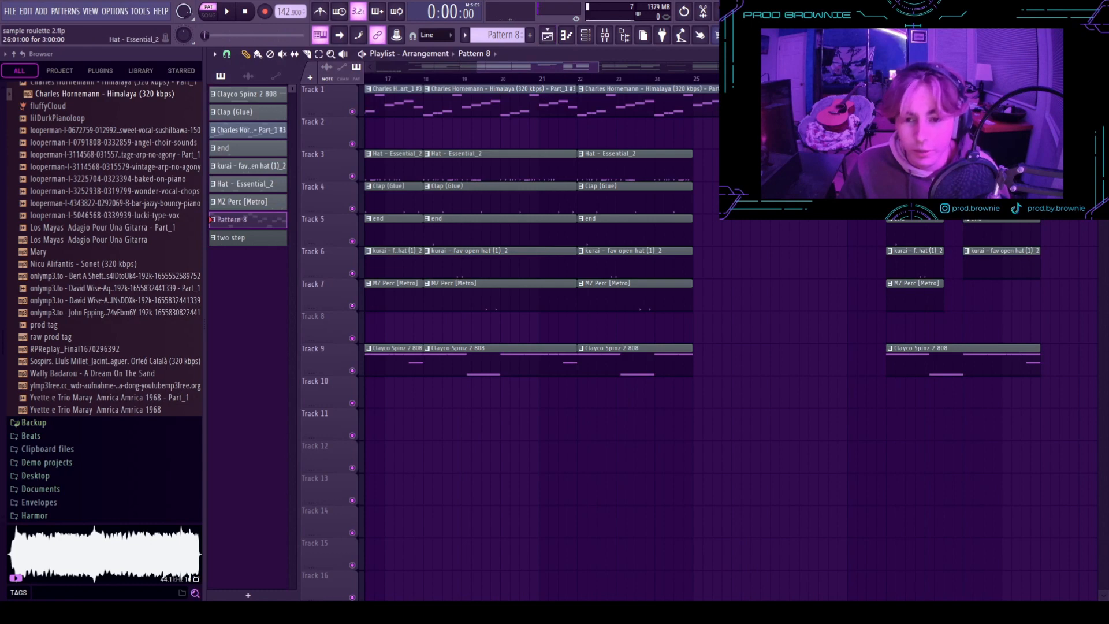
{"action": "key", "text": "l"}
{"action": "key", "text": "F9"}
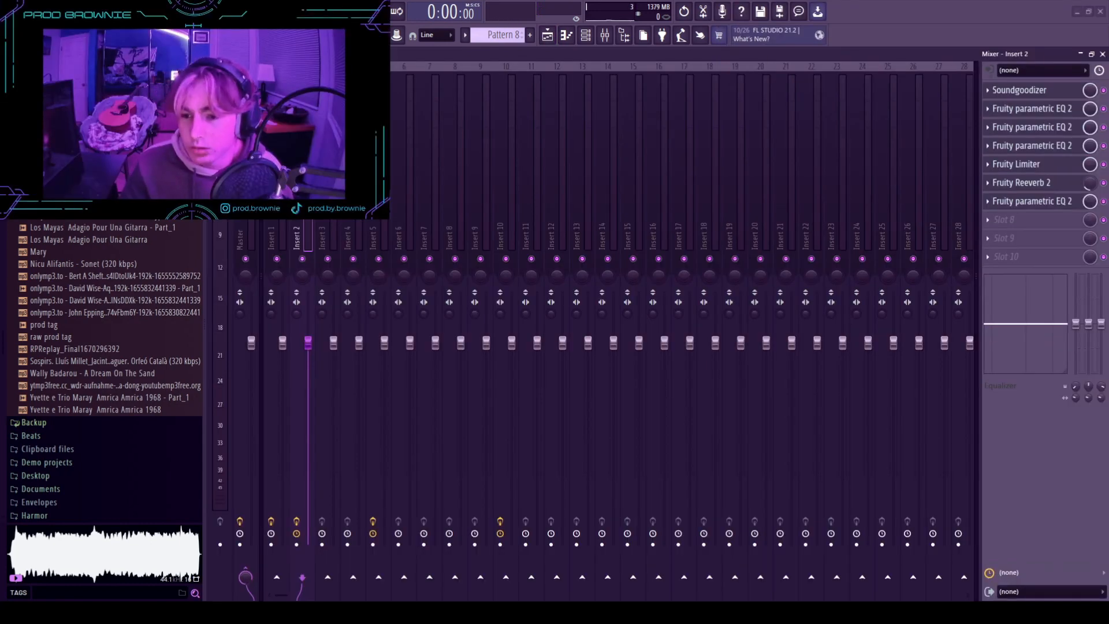
{"action": "left_click", "coordinate": [1064, 116]}
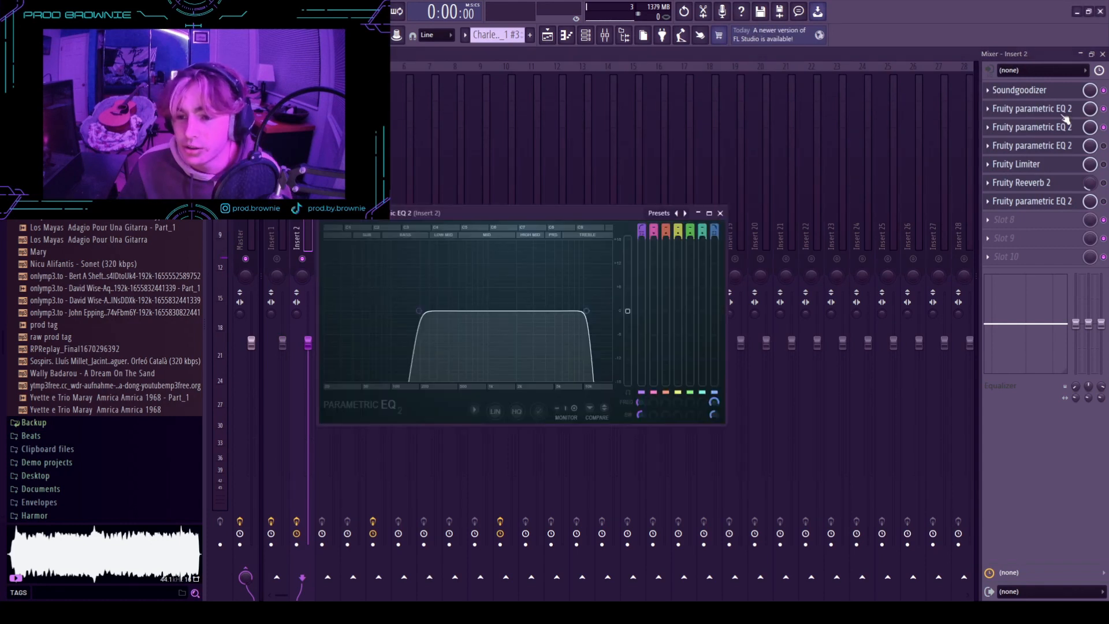
{"action": "key", "text": "space"}
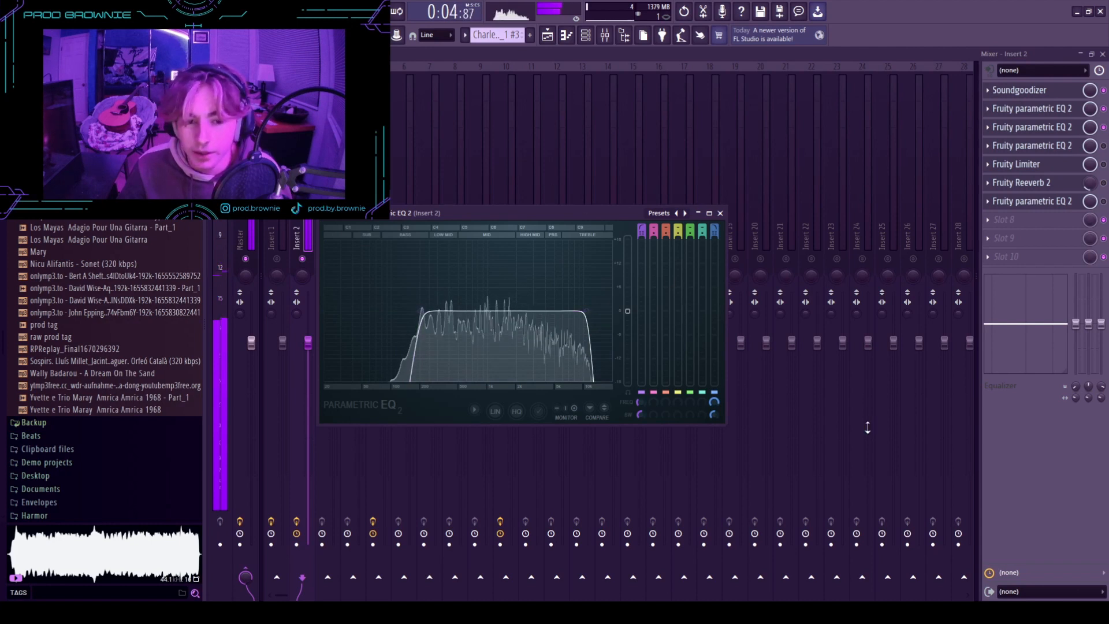
{"action": "left_click", "coordinate": [983, 451]}
{"action": "key", "text": "space"}
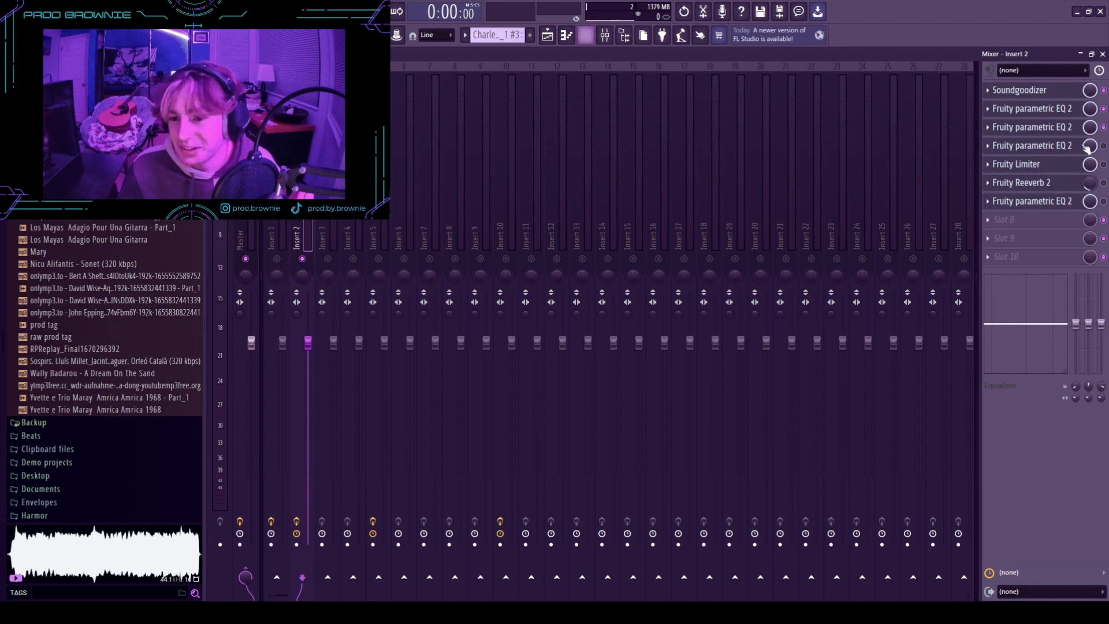
- Shift the low-cut band of Insert 2's first Fruity parametric EQ 2 slightly lower in frequency and play the sample
{"action": "left_click", "coordinate": [1032, 110]}
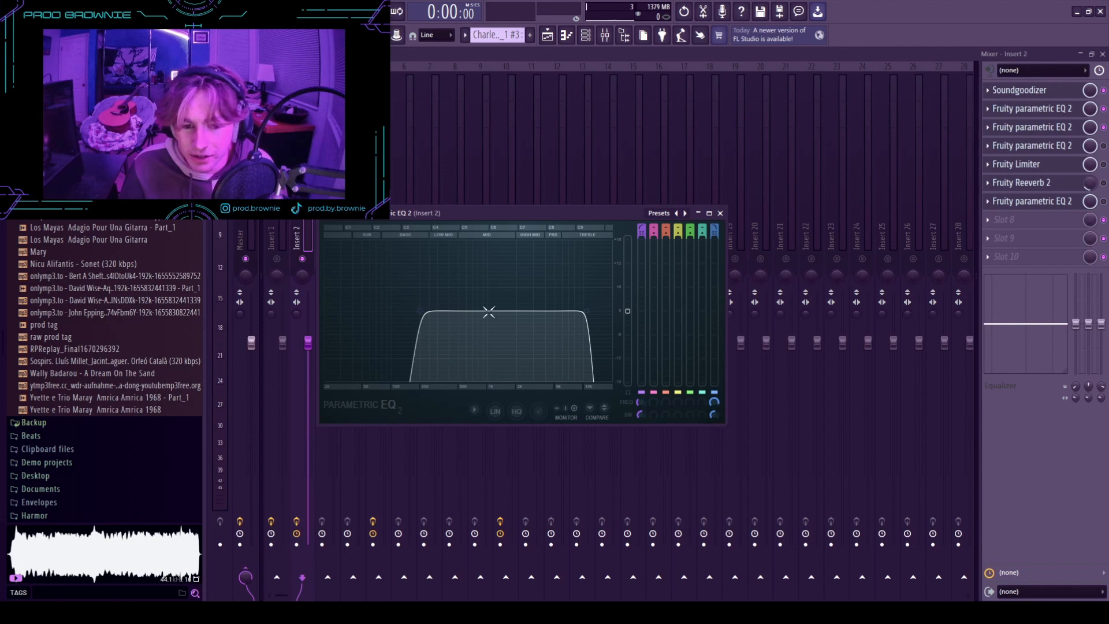
{"action": "left_click_drag", "start_coordinate": [423, 313], "coordinate": [415, 311]}
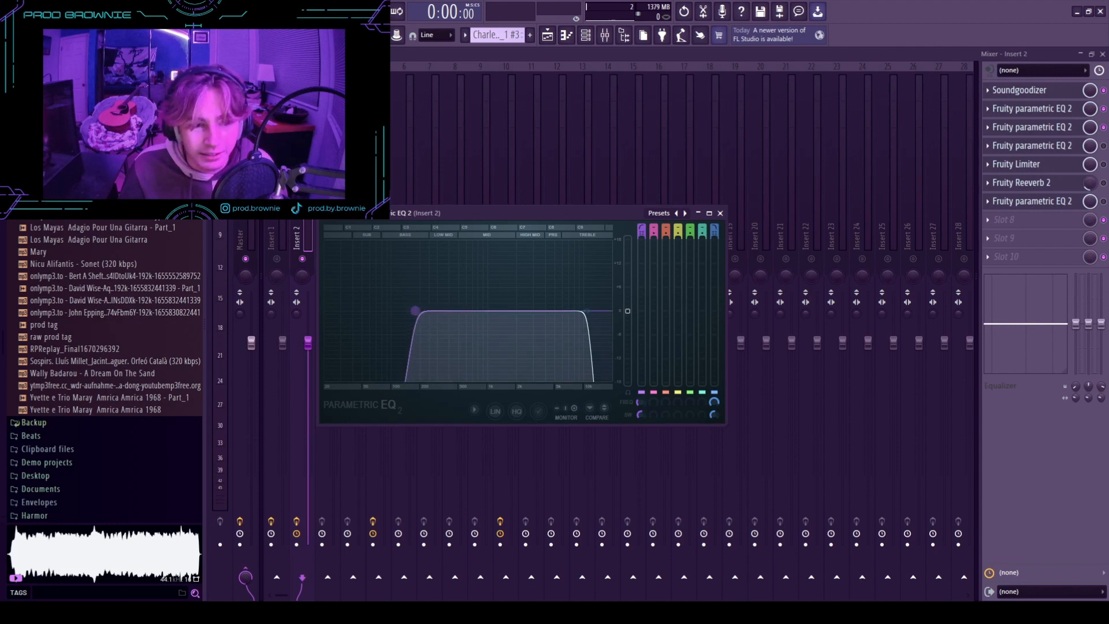
{"action": "key", "text": "space"}
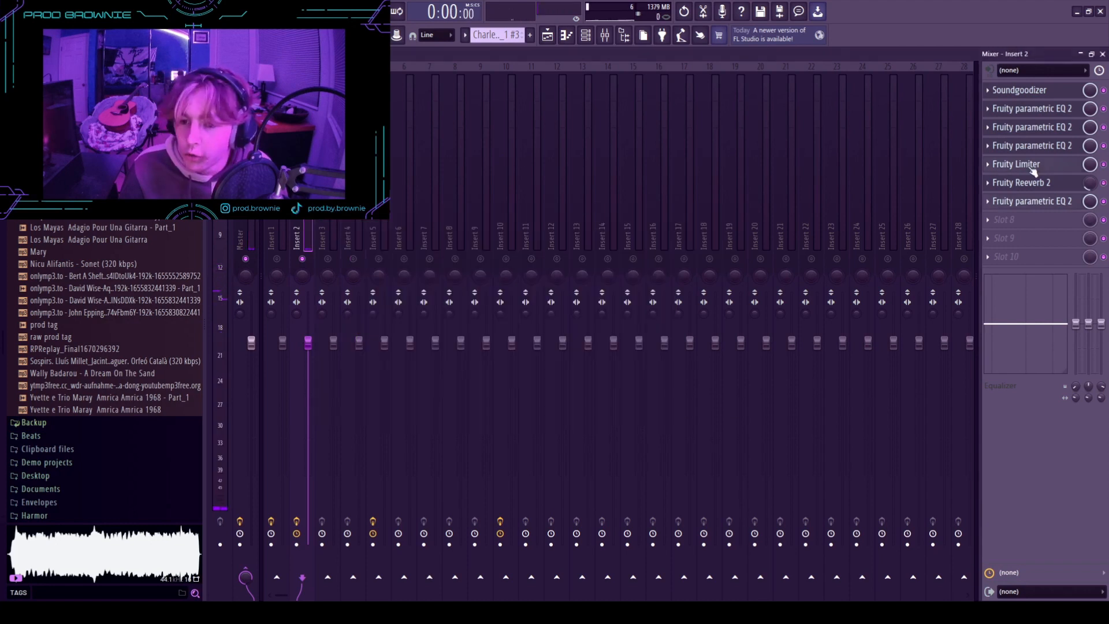
- Open the Fruity Limiter on Insert 2, nudge its gain up slightly and close it
{"action": "left_click", "coordinate": [1031, 166]}
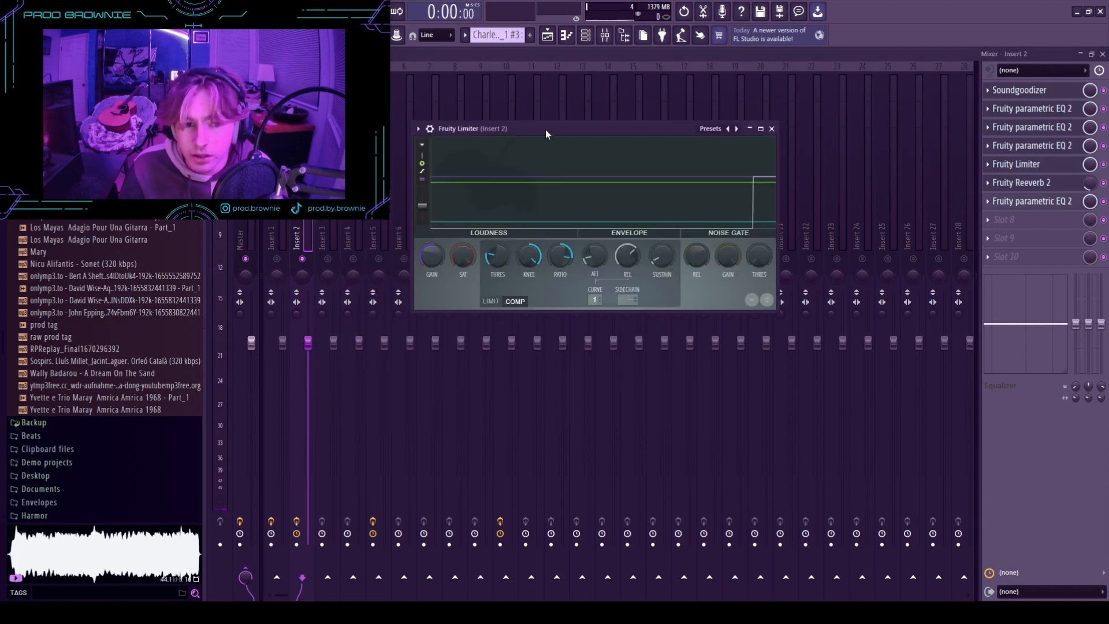
{"action": "left_click_drag", "start_coordinate": [545, 129], "coordinate": [592, 116]}
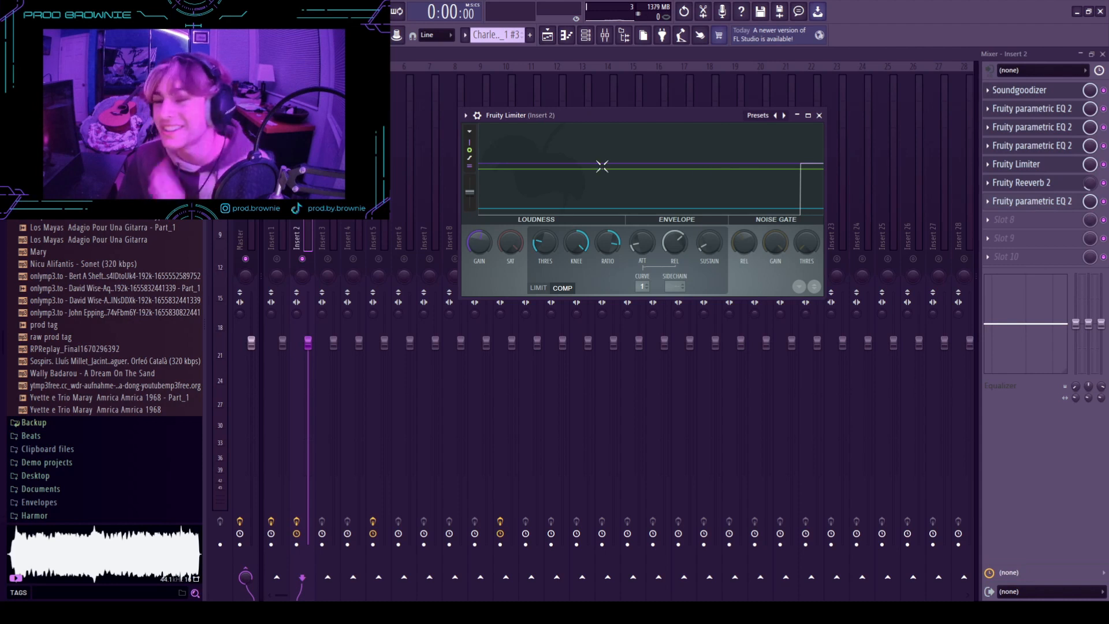
{"action": "left_click", "coordinate": [632, 168]}
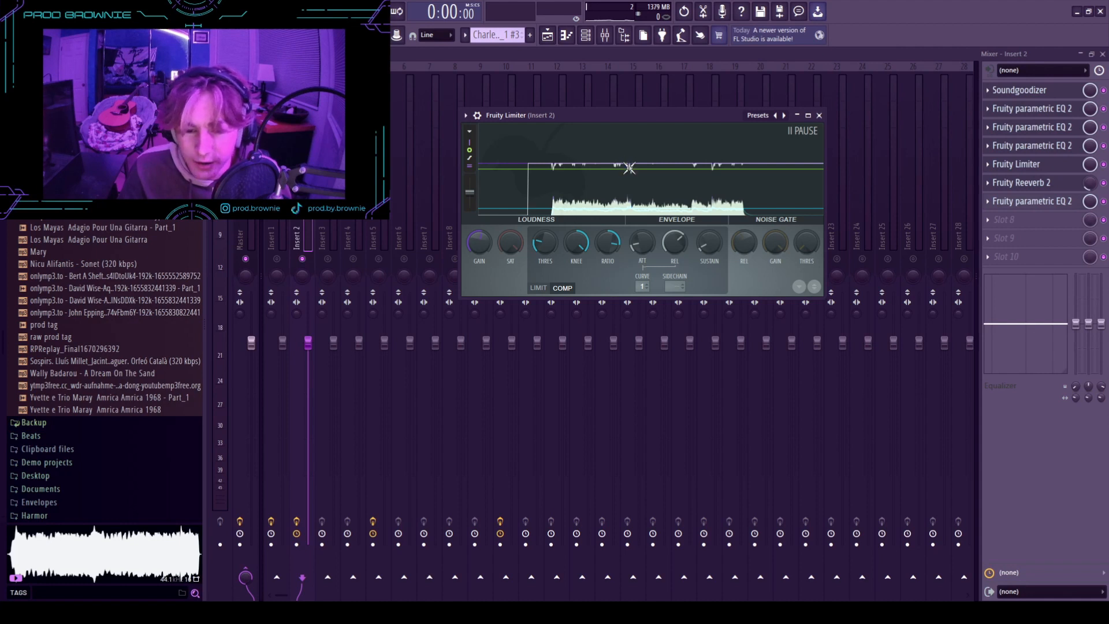
{"action": "left_click_drag", "start_coordinate": [479, 243], "coordinate": [479, 234]}
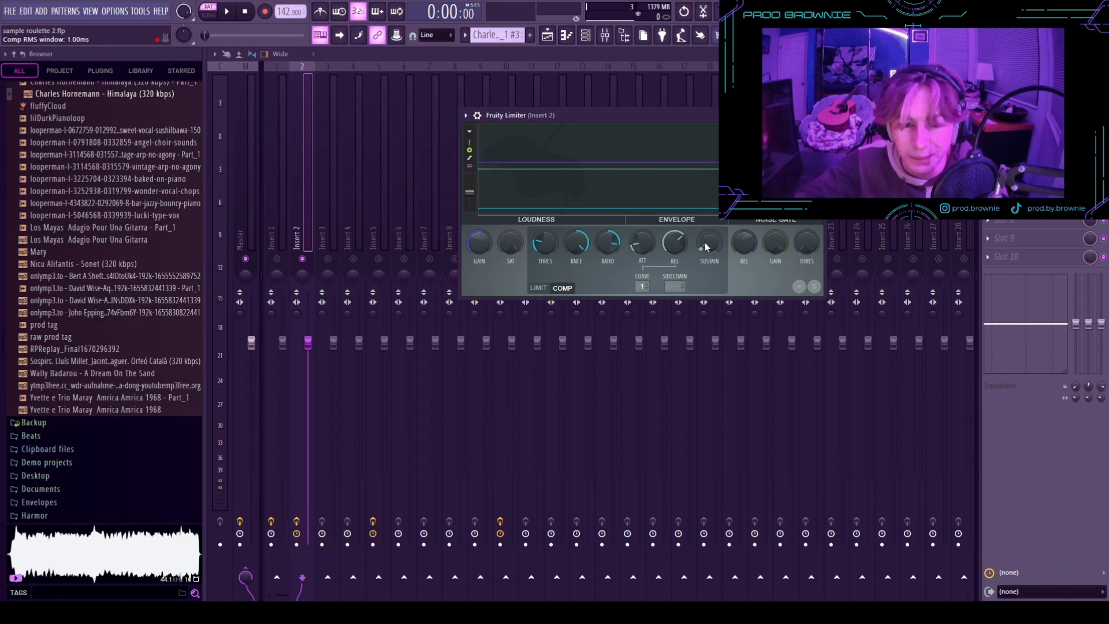
{"action": "left_click", "coordinate": [818, 115]}
- Open Fruity Reeverb 2 on Insert 2, examine its reverb settings and close it
{"action": "left_click", "coordinate": [1022, 109]}
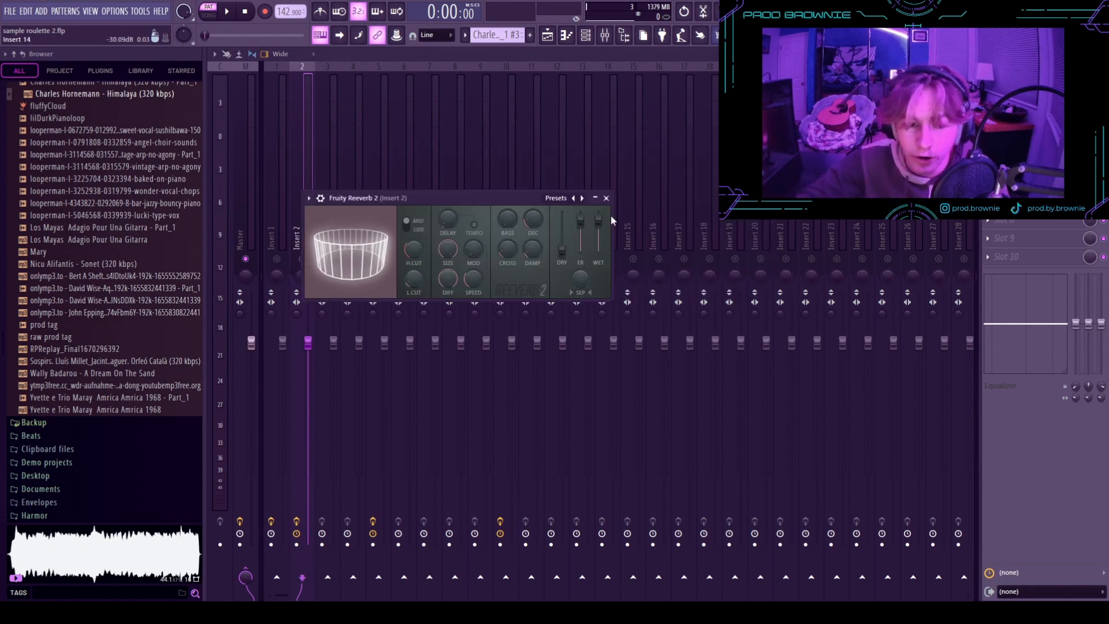
{"action": "left_click_drag", "start_coordinate": [493, 199], "coordinate": [626, 158]}
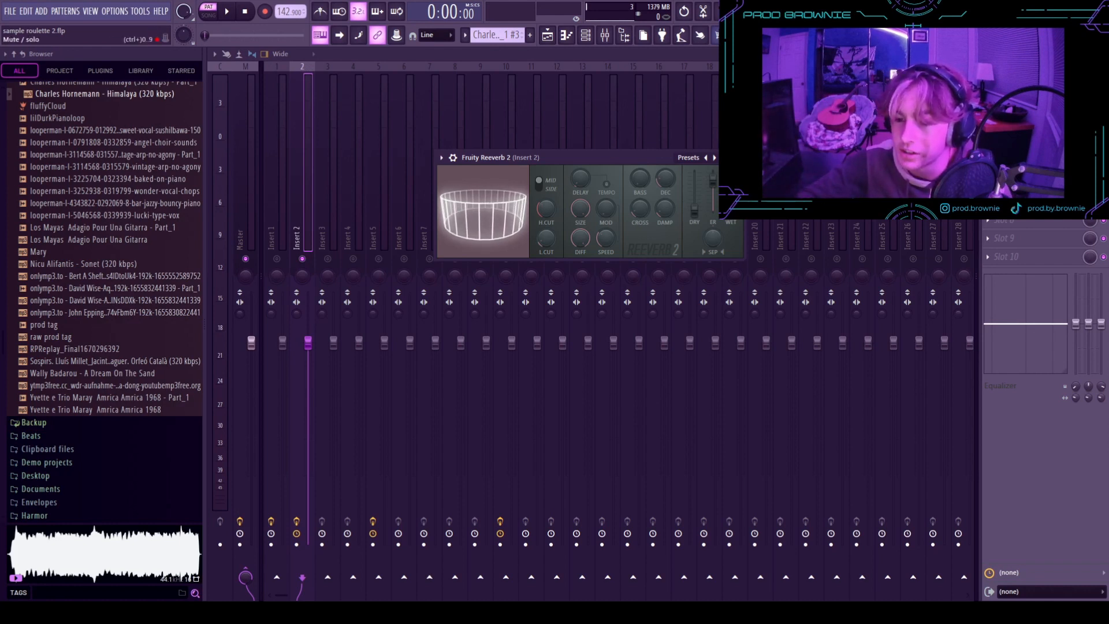
{"action": "left_click", "coordinate": [739, 157]}
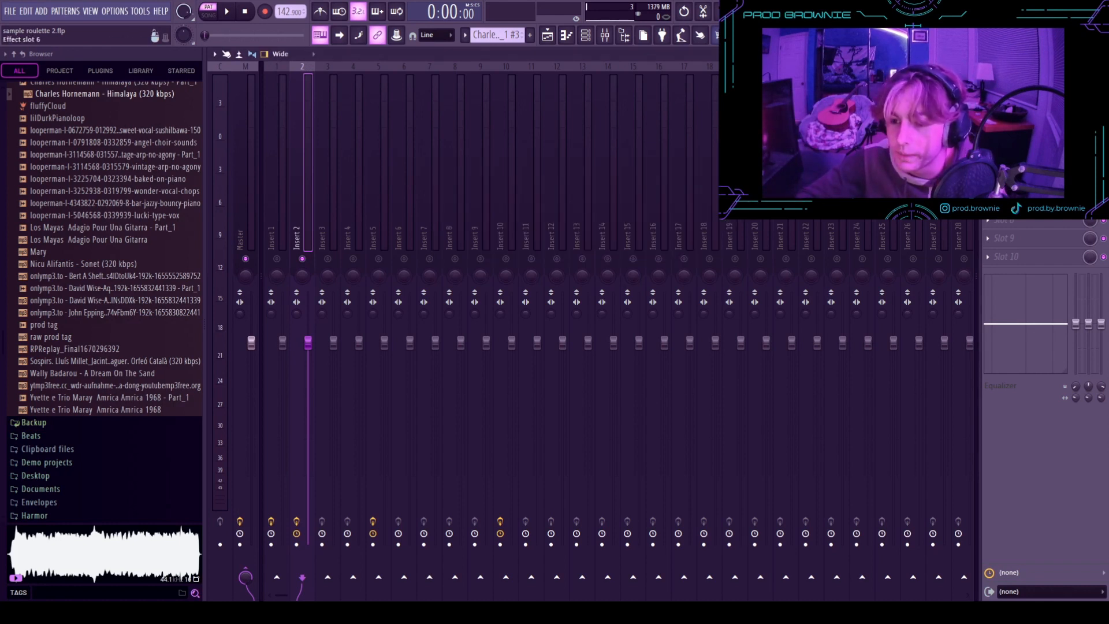
{"action": "left_click", "coordinate": [1030, 183]}
{"action": "left_click", "coordinate": [739, 157]}
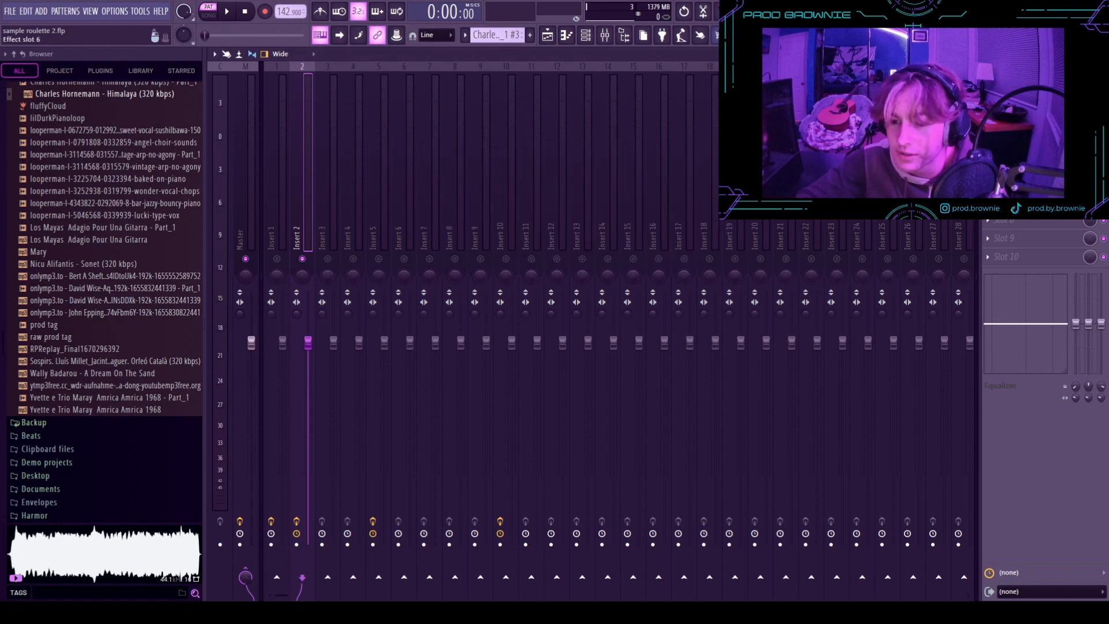
- Play the chopped sample with Fruity Reeverb 2 open to hear the reverb, stop and close the plugin
{"action": "key", "text": "space"}
{"action": "left_click", "coordinate": [1030, 183]}
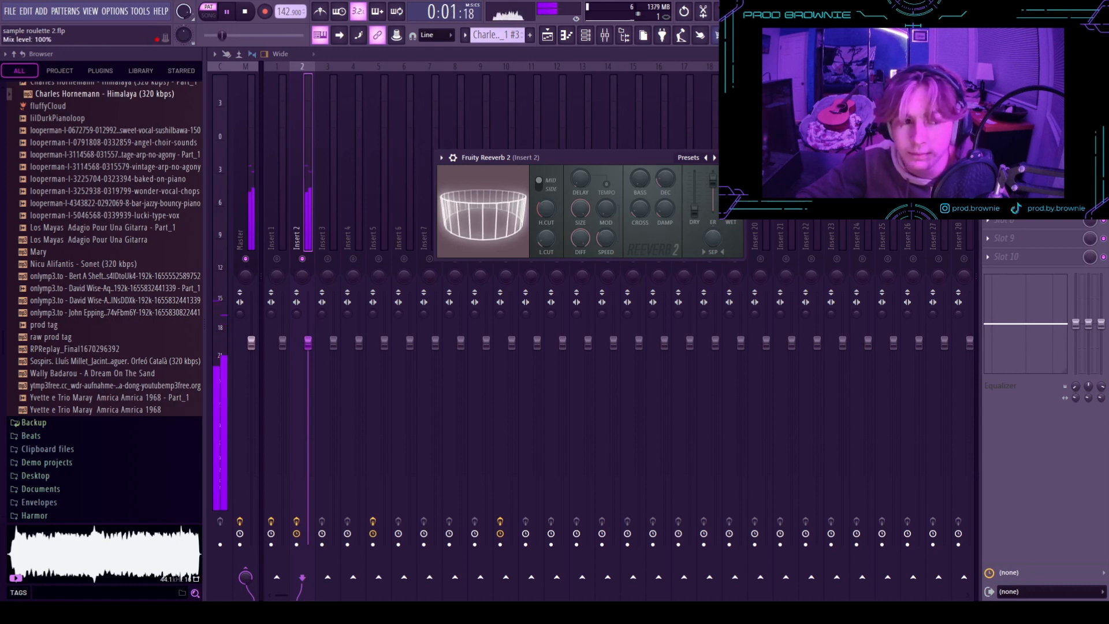
{"action": "key", "text": "space"}
{"action": "key", "text": "Escape"}
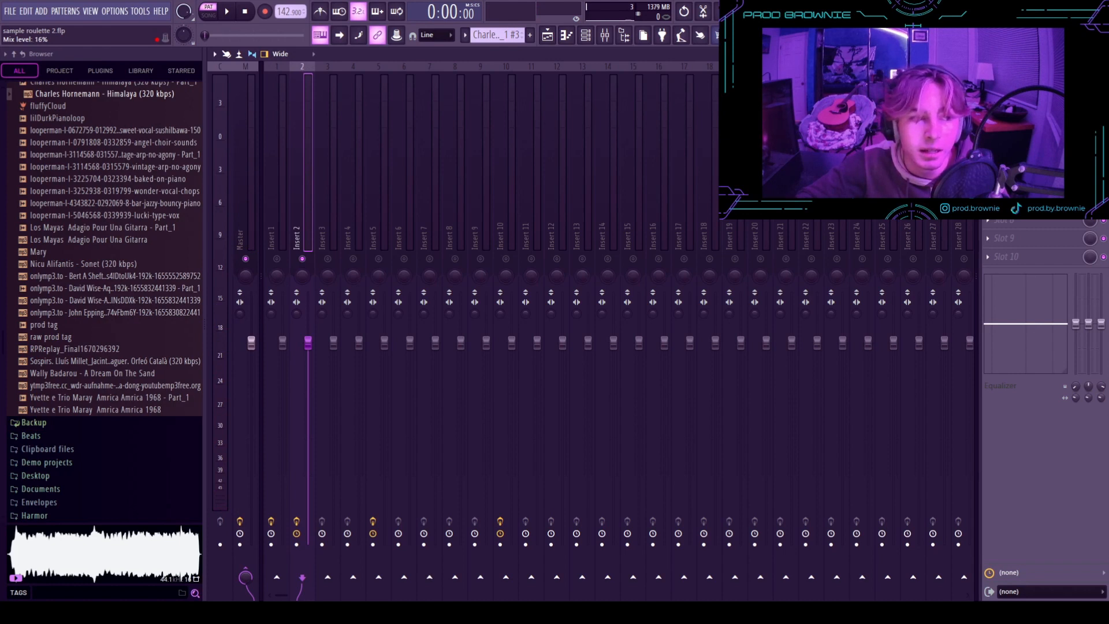
- Play the sample again, then stop and examine the dry and wet levels in Fruity Reeverb 2 before closing it
{"action": "key", "text": "space"}
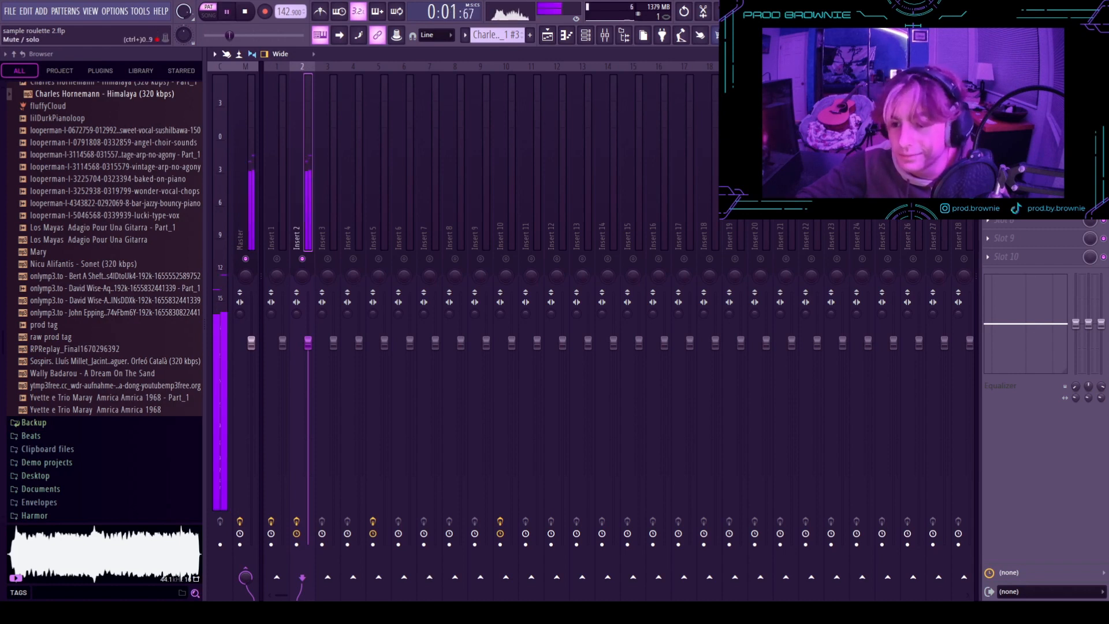
{"action": "left_click", "coordinate": [1028, 183]}
{"action": "key", "text": "space"}
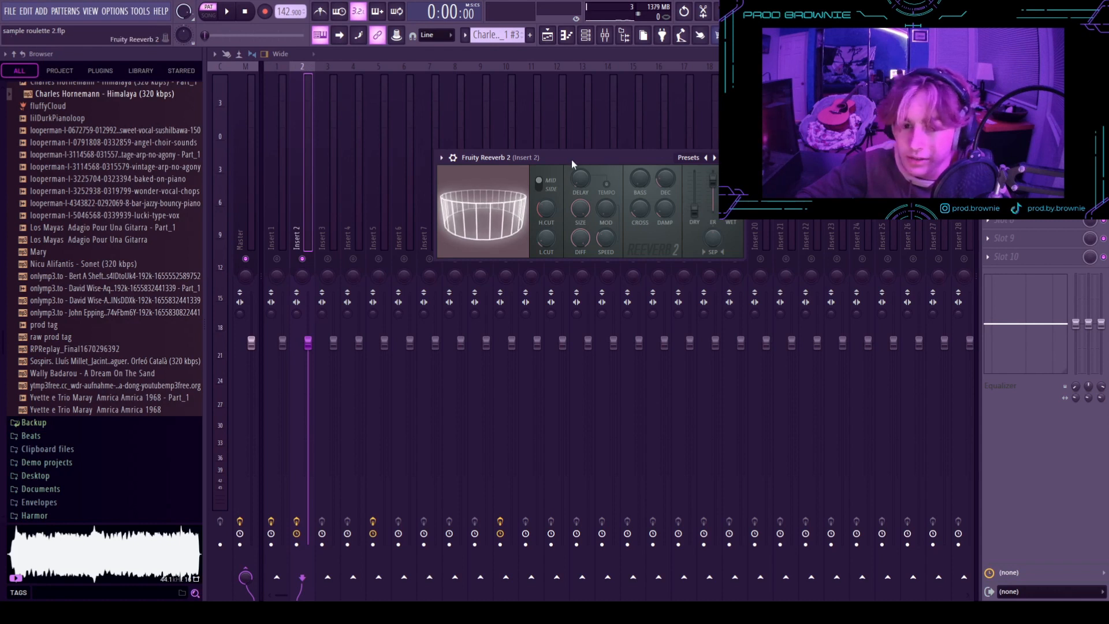
{"action": "left_click_drag", "start_coordinate": [570, 159], "coordinate": [482, 170]}
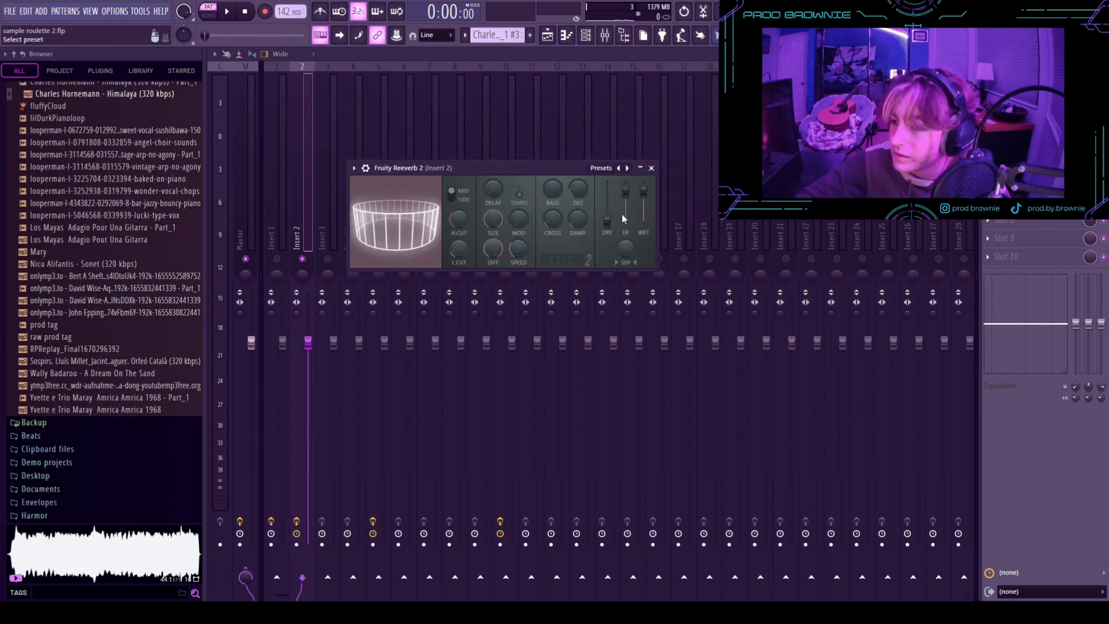
{"action": "left_click", "coordinate": [651, 167]}
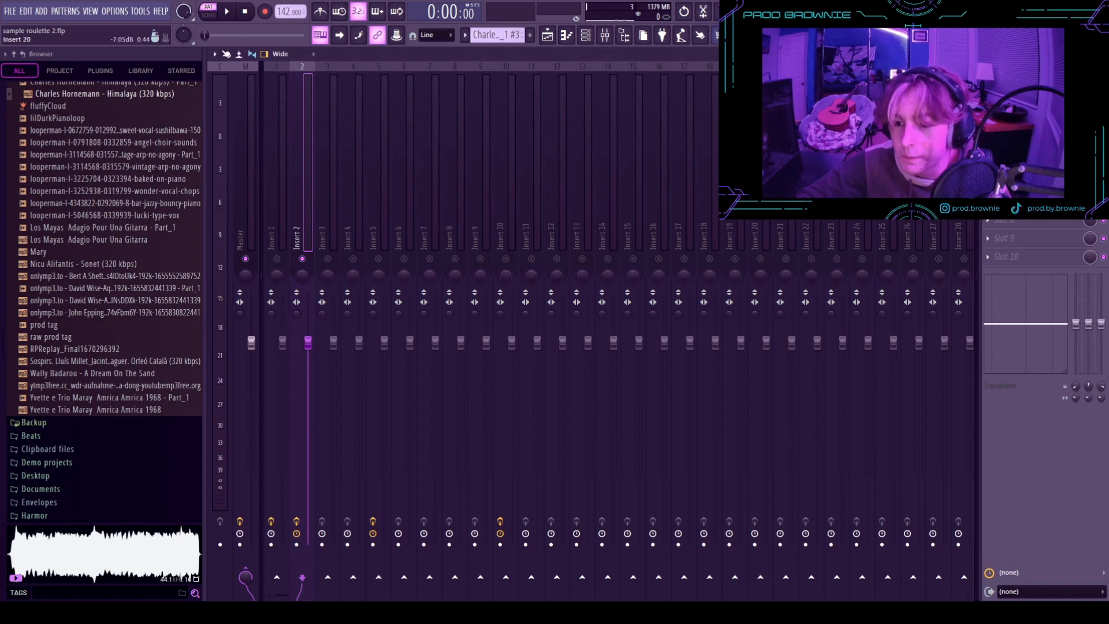
- Return to the playlist, open the Hat - Essential_2 pattern in the piano roll and play it
{"action": "key", "text": "F5"}
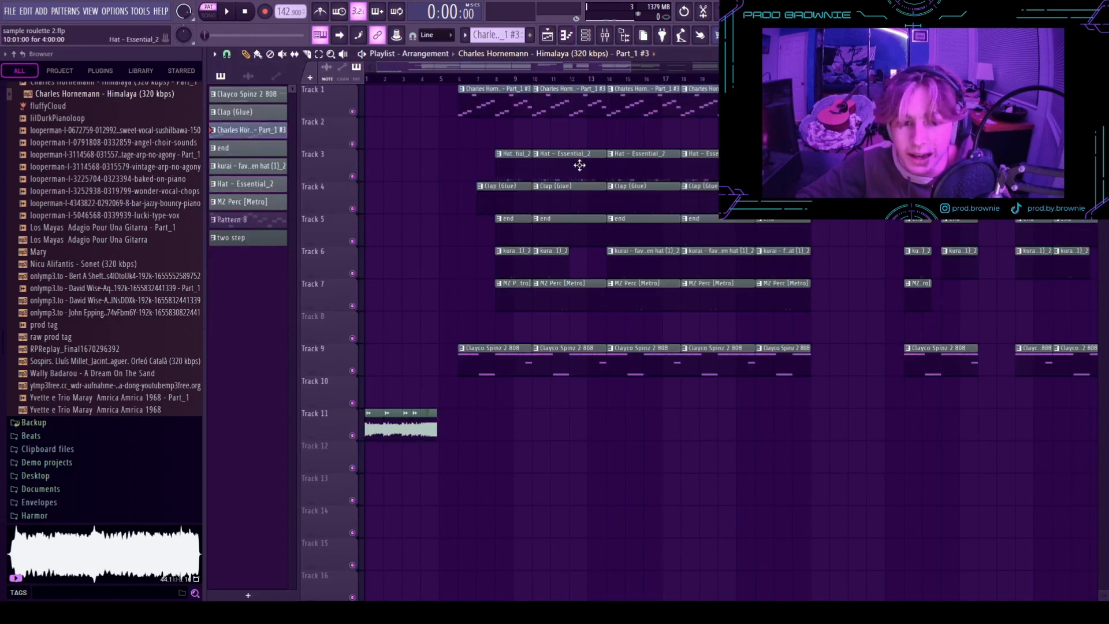
{"action": "left_click", "coordinate": [579, 166]}
{"action": "left_click", "coordinate": [566, 40]}
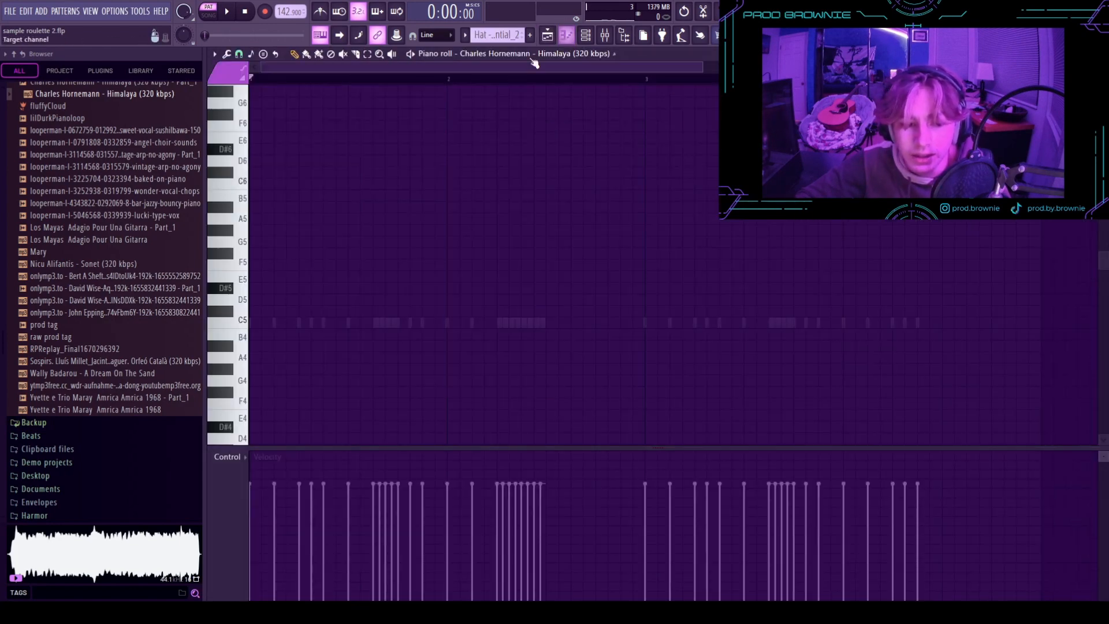
{"action": "key", "text": "space"}
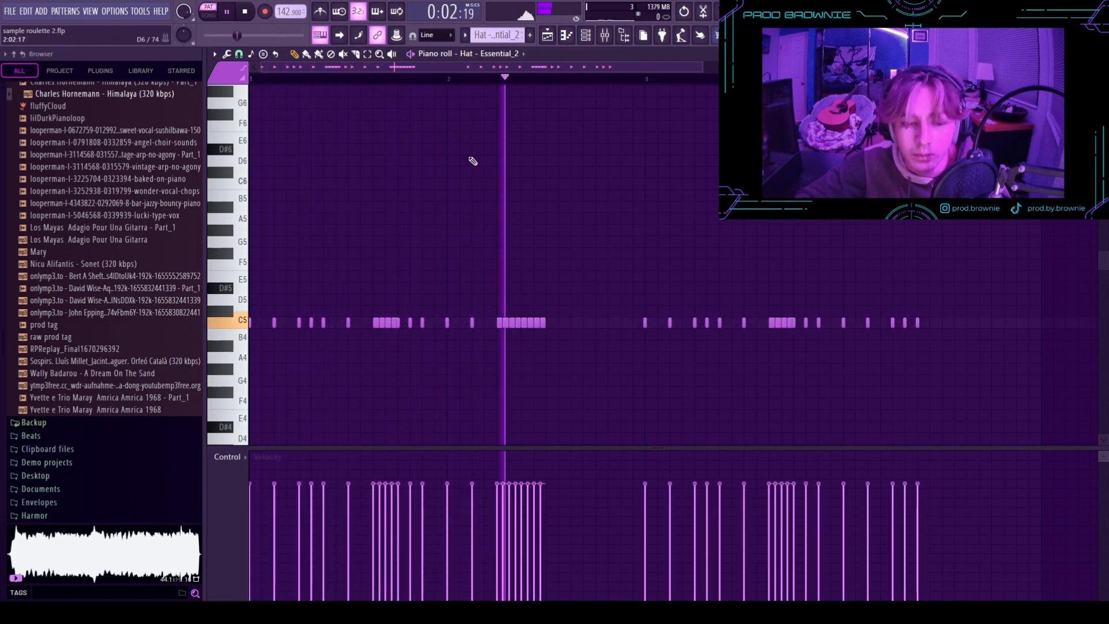
- Listen to the rest of the hat pattern, stop playback and examine the spacing of its notes
{"action": "scroll", "coordinate": [464, 219], "scroll_direction": "down", "scroll_amount": 2}
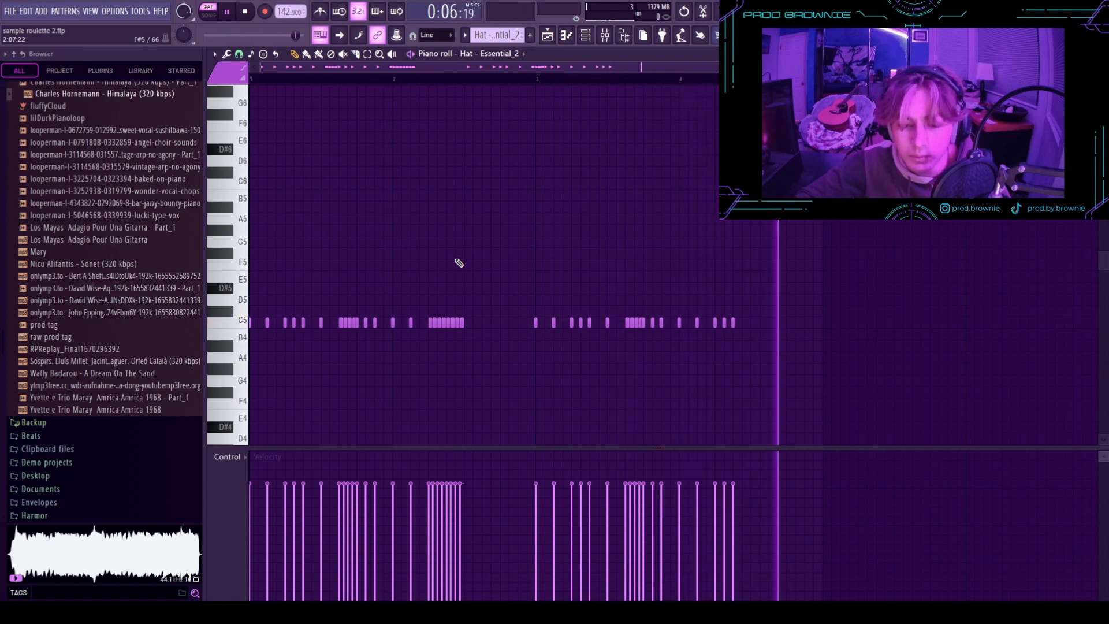
{"action": "key", "text": "space"}
{"action": "scroll", "coordinate": [384, 82], "scroll_direction": "up", "scroll_amount": 3}
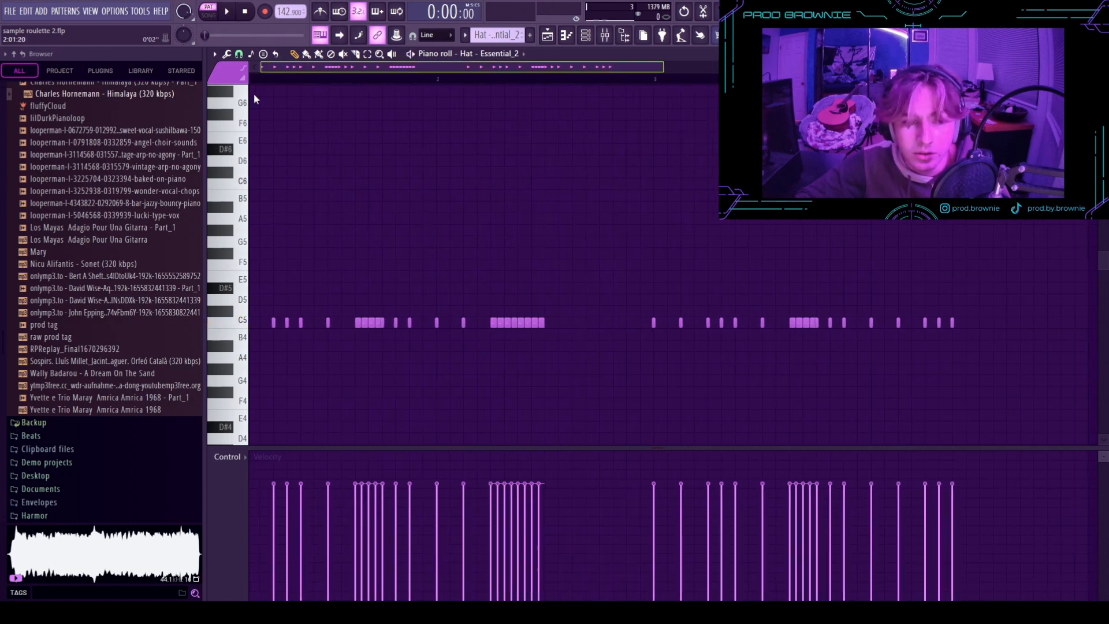
{"action": "scroll", "coordinate": [562, 237], "scroll_direction": "down", "scroll_amount": 3}
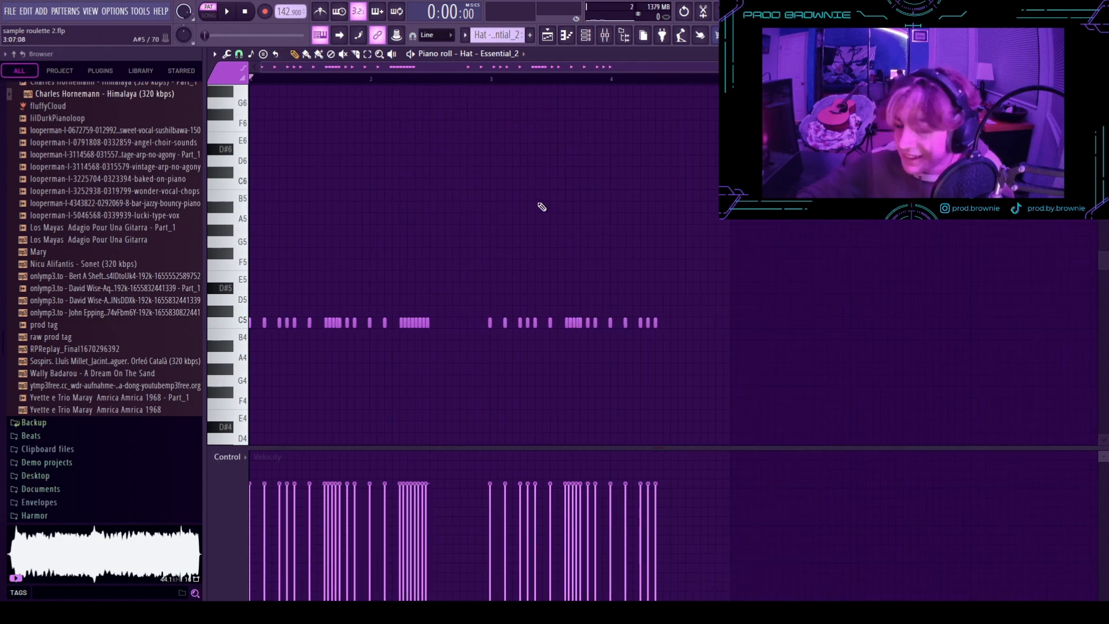
{"action": "scroll", "coordinate": [354, 92], "scroll_direction": "up", "scroll_amount": 4}
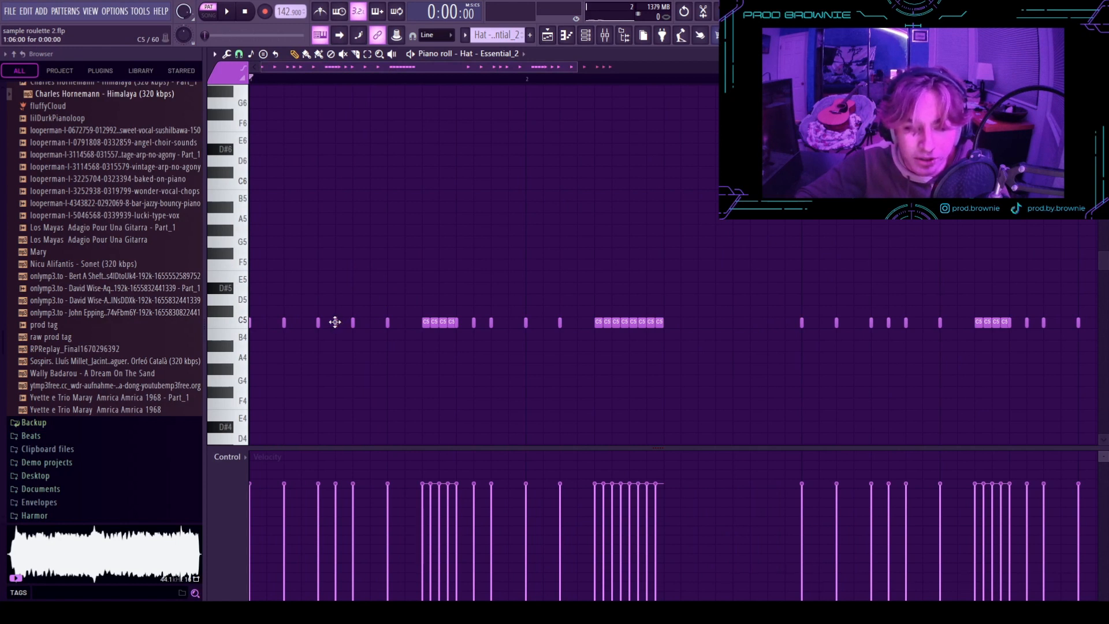
- Delete and redraw the single C5 hat at 1:06:00 to demonstrate the extra hit
{"action": "right_click", "coordinate": [334, 322]}
{"action": "left_click", "coordinate": [335, 322]}
{"action": "right_click", "coordinate": [339, 322]}
{"action": "left_click", "coordinate": [336, 321]}
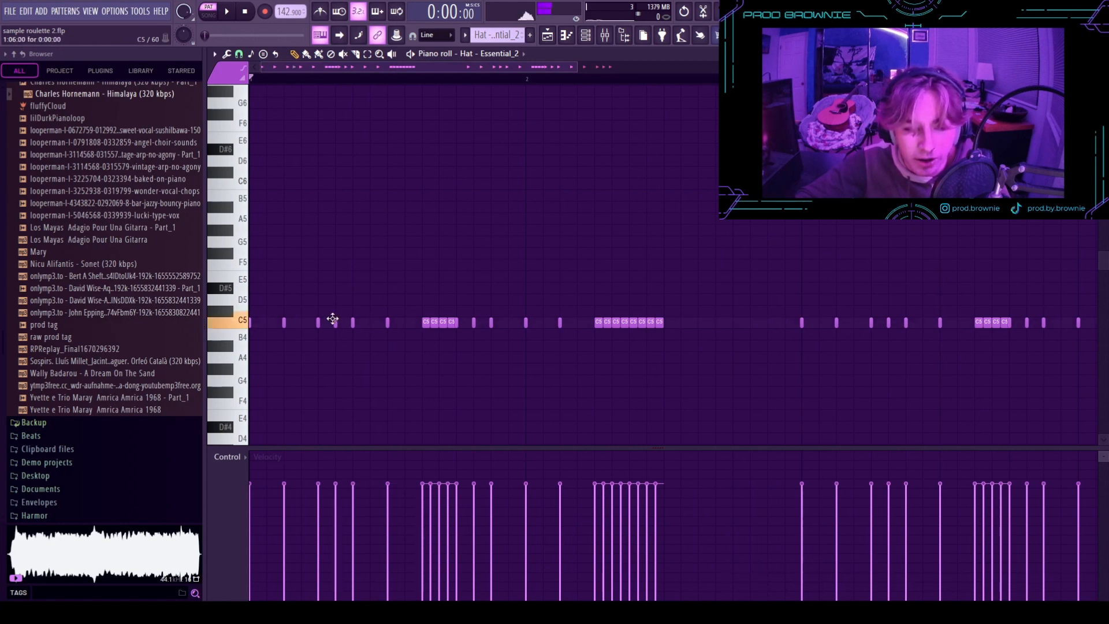
- Try marking the three closely spaced hats in bar 1 with notes on E5 and F5, and remove them
{"action": "scroll", "coordinate": [462, 234], "scroll_direction": "up", "scroll_amount": 3}
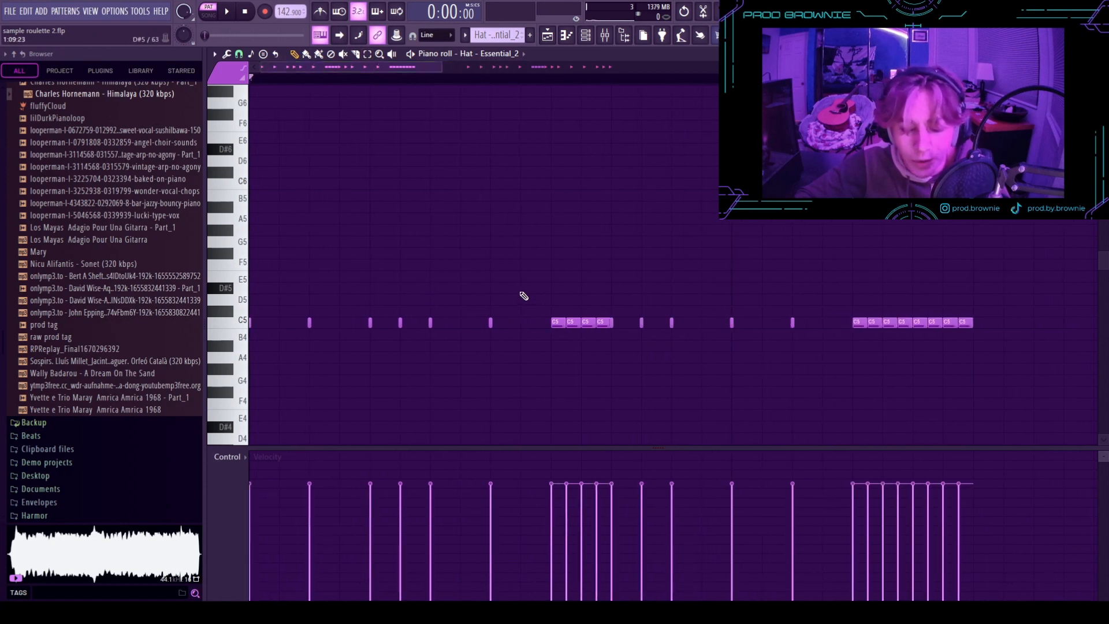
{"action": "left_click", "coordinate": [370, 276]}
{"action": "left_click", "coordinate": [400, 276]}
{"action": "left_click", "coordinate": [431, 264]}
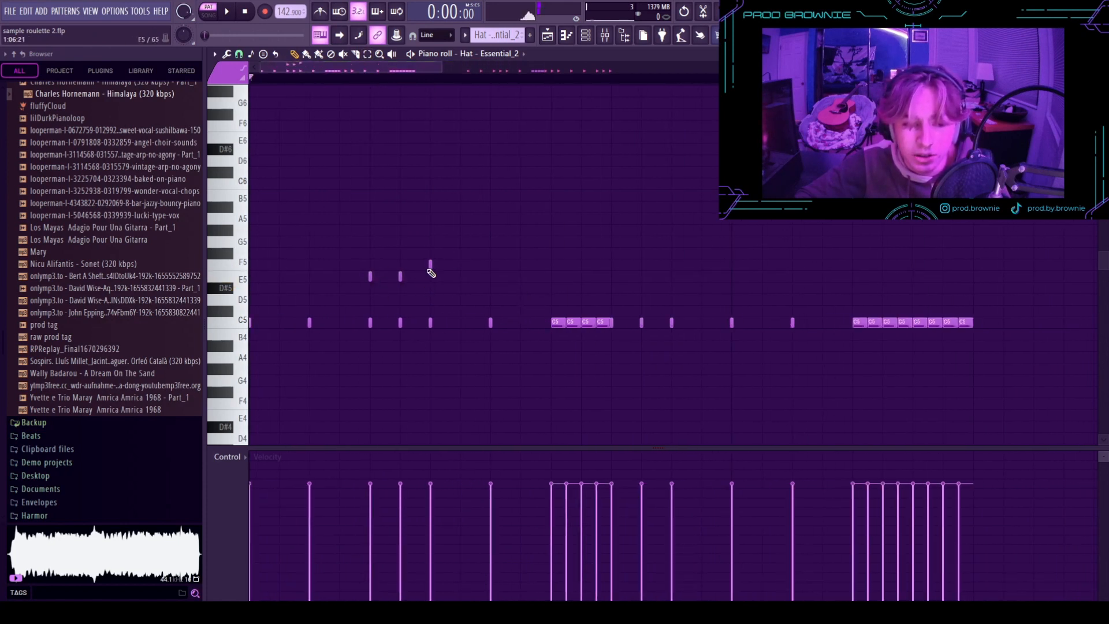
{"action": "right_click", "coordinate": [370, 276]}
{"action": "right_click", "coordinate": [430, 265]}
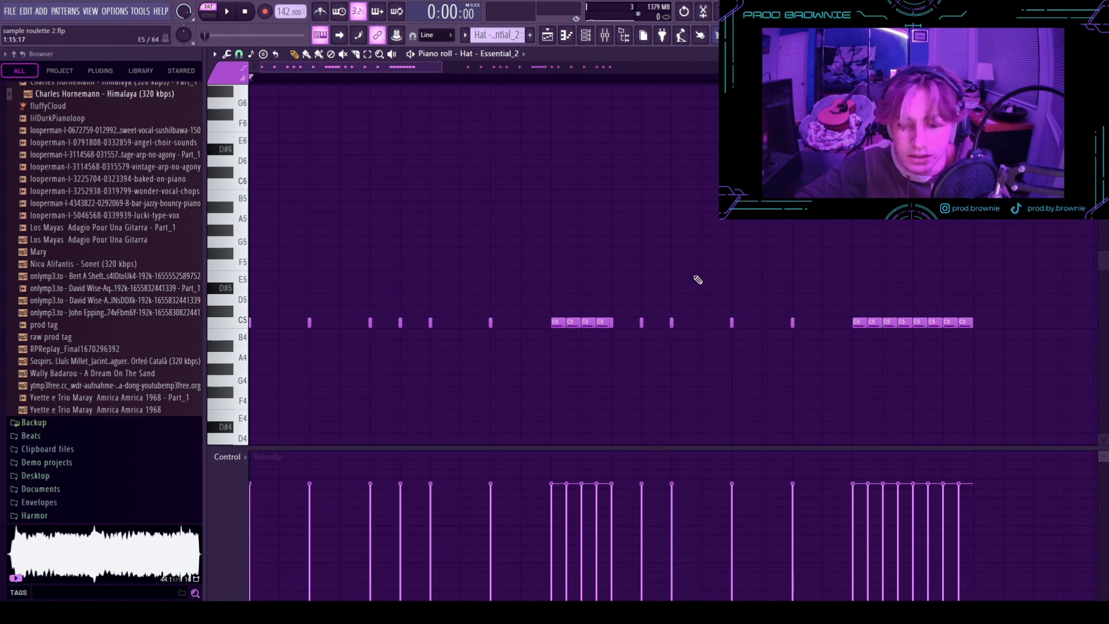
- Position the playhead at the start of the eight-hit hat roll in bar 2
{"action": "scroll", "coordinate": [697, 280], "scroll_direction": "down", "scroll_amount": 1}
{"action": "scroll", "coordinate": [856, 225], "scroll_direction": "up", "scroll_amount": 3}
{"action": "left_click", "coordinate": [633, 82]}
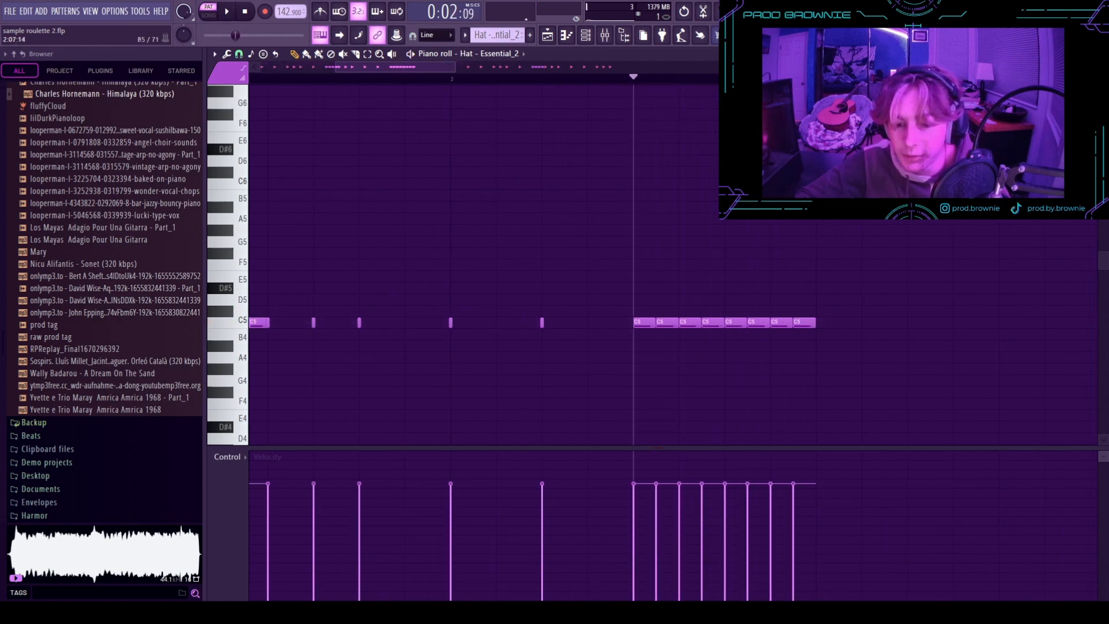
{"action": "scroll", "coordinate": [675, 254], "scroll_direction": "down", "scroll_amount": 2}
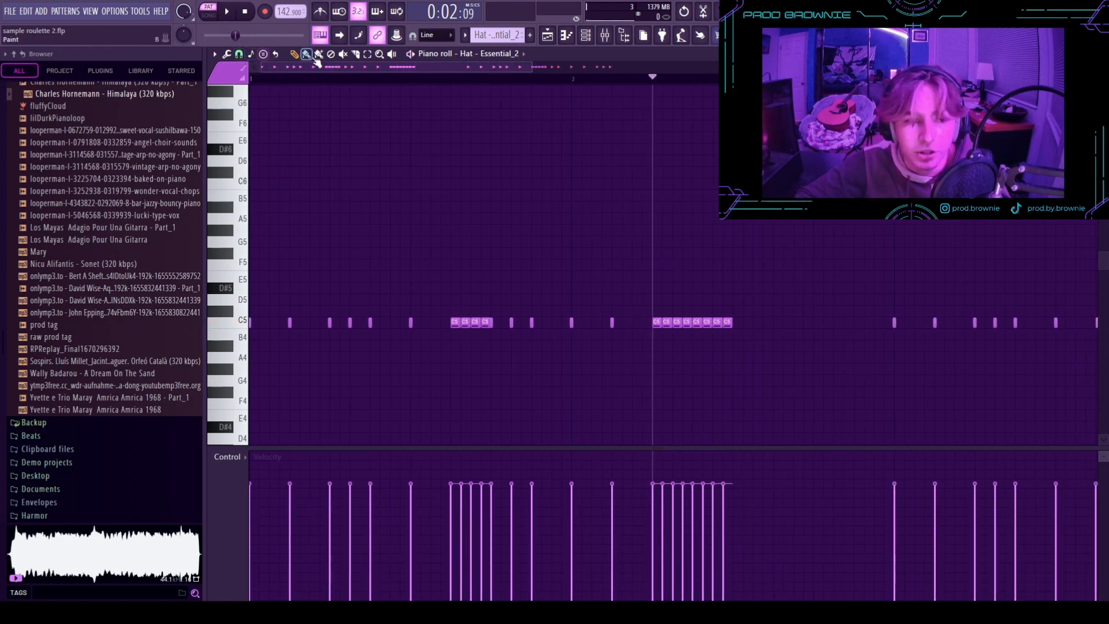
- Try painting short hat notes on E5 and C#5 in the gap after the roll, play them and delete them
{"action": "mouse_move", "coordinate": [743, 277]}
{"action": "left_mouse_down"}
{"action": "mouse_move", "coordinate": [797, 277]}
{"action": "mouse_move", "coordinate": [829, 310]}
{"action": "mouse_move", "coordinate": [865, 311]}
{"action": "left_mouse_up"}
{"action": "right_click", "coordinate": [672, 278]}
{"action": "key", "text": "space"}
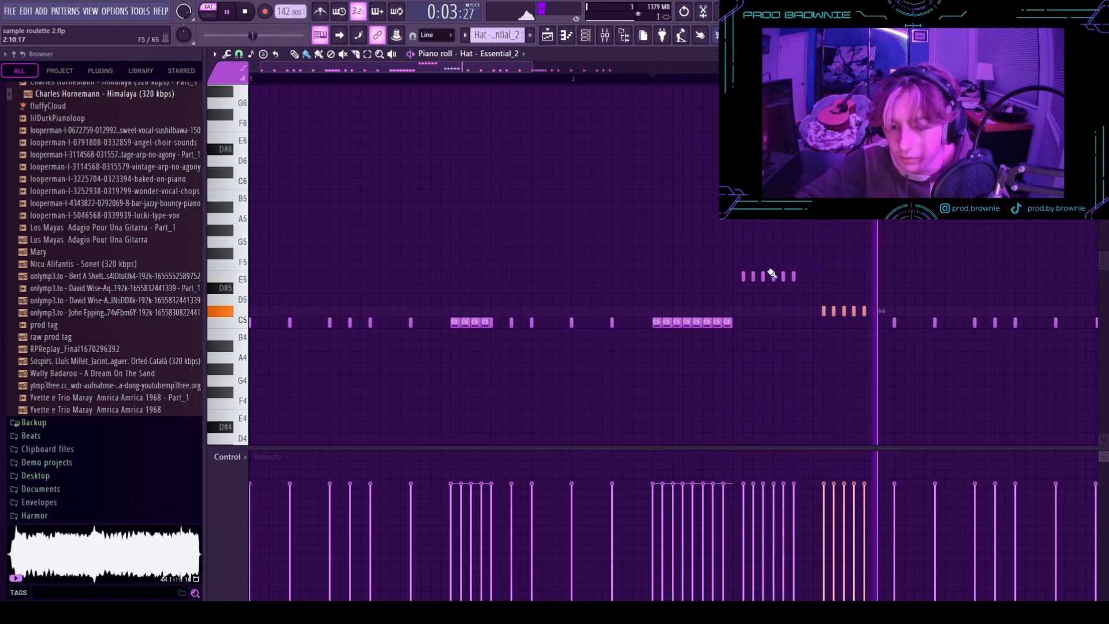
{"action": "key", "text": "space"}
{"action": "right_click", "coordinate": [793, 277]}
{"action": "right_click", "coordinate": [833, 311]}
{"action": "right_click", "coordinate": [864, 311]}
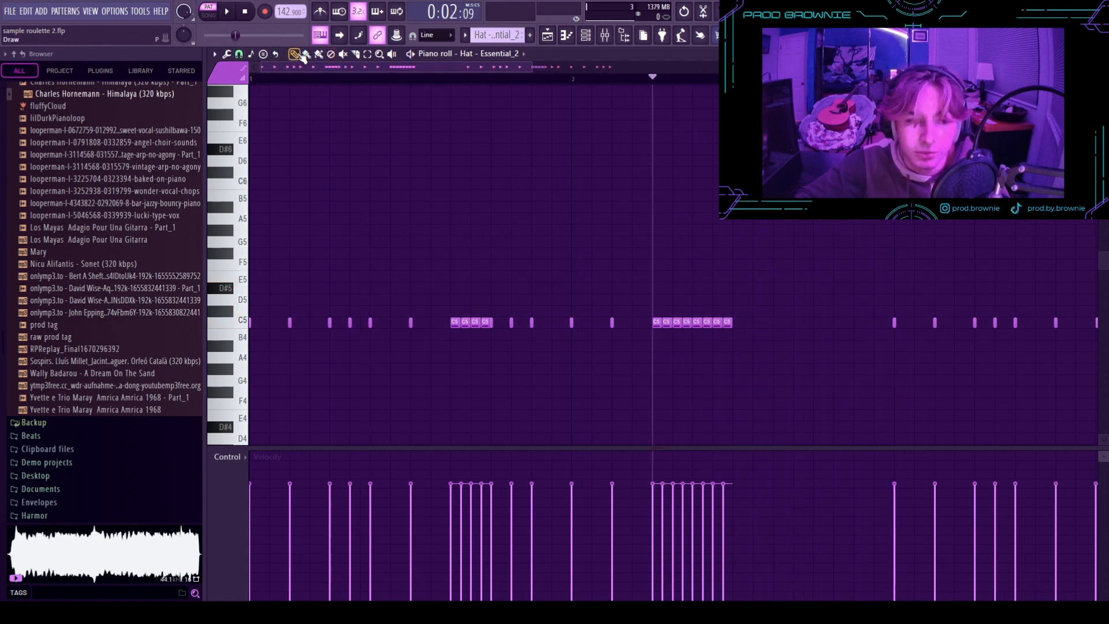
- Try a hat note on D#5 above the roll, and stretch an E5 note after it to about a quarter bar
{"action": "left_click", "coordinate": [653, 288]}
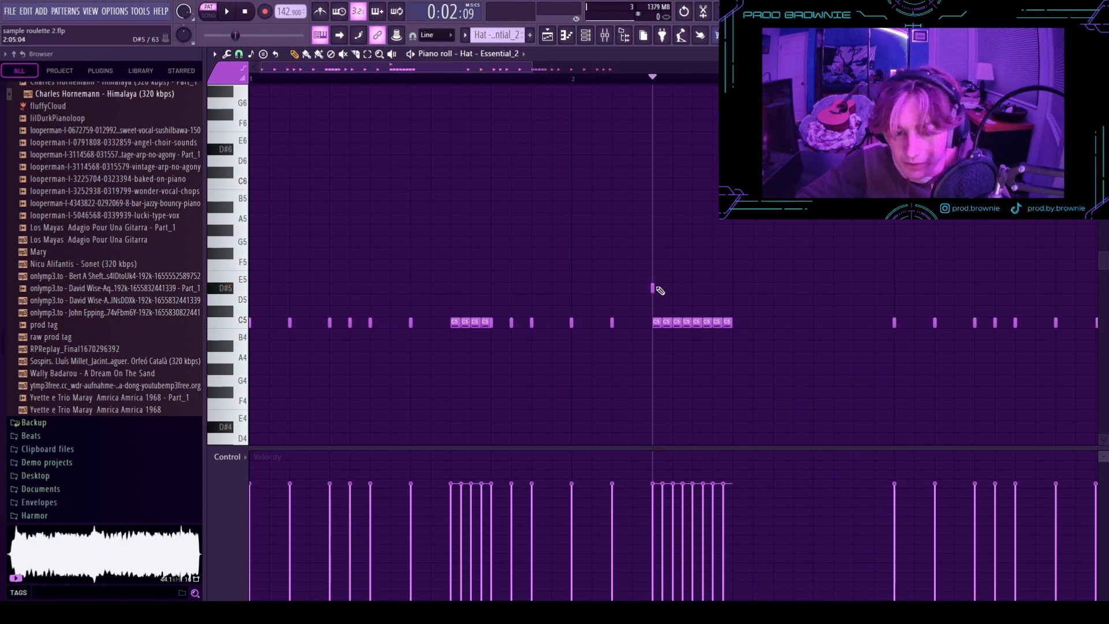
{"action": "left_click_drag", "start_coordinate": [655, 287], "coordinate": [736, 299]}
{"action": "right_click", "coordinate": [710, 292]}
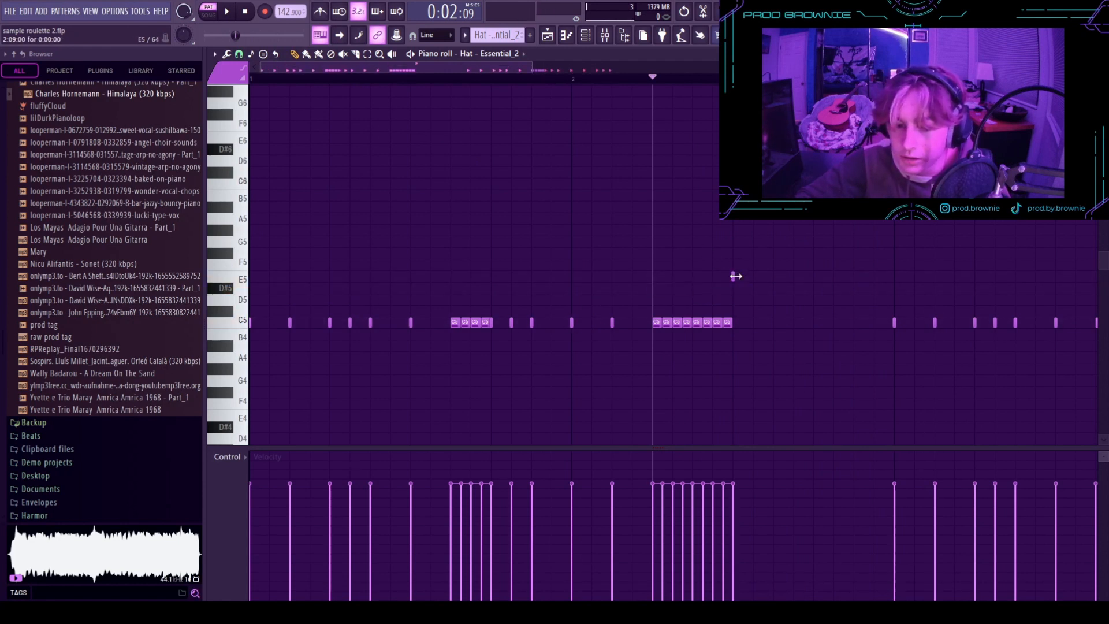
{"action": "left_click_drag", "start_coordinate": [735, 276], "coordinate": [812, 276]}
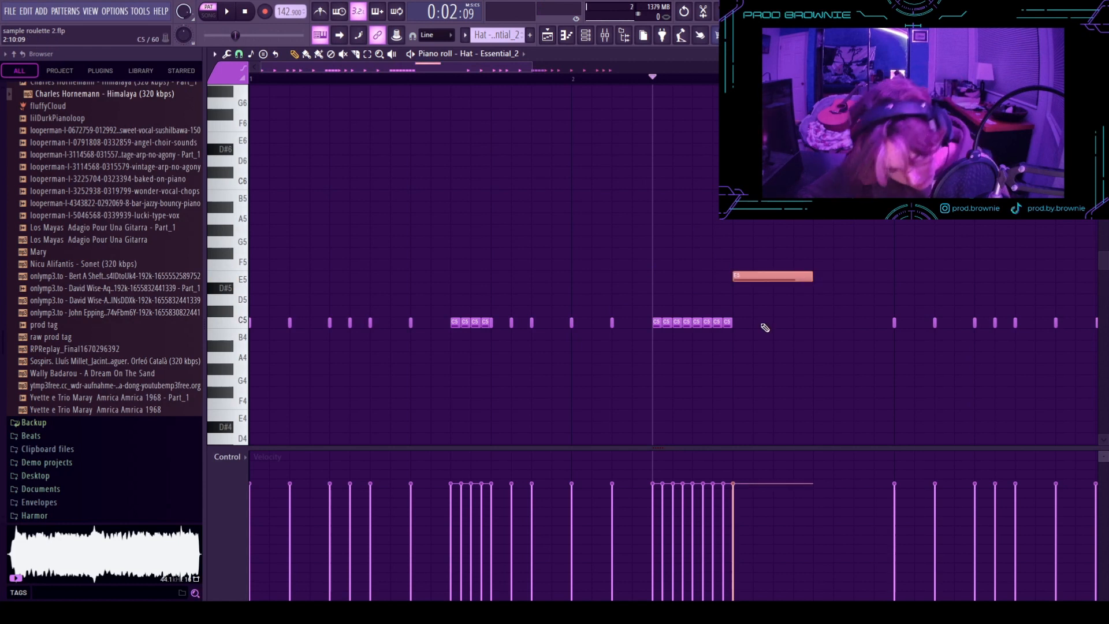
- Chop the long E5 note into rolls of different densities, undoing between attempts and ending with a very fine chop to play
{"action": "key", "text": "ctrl+u"}
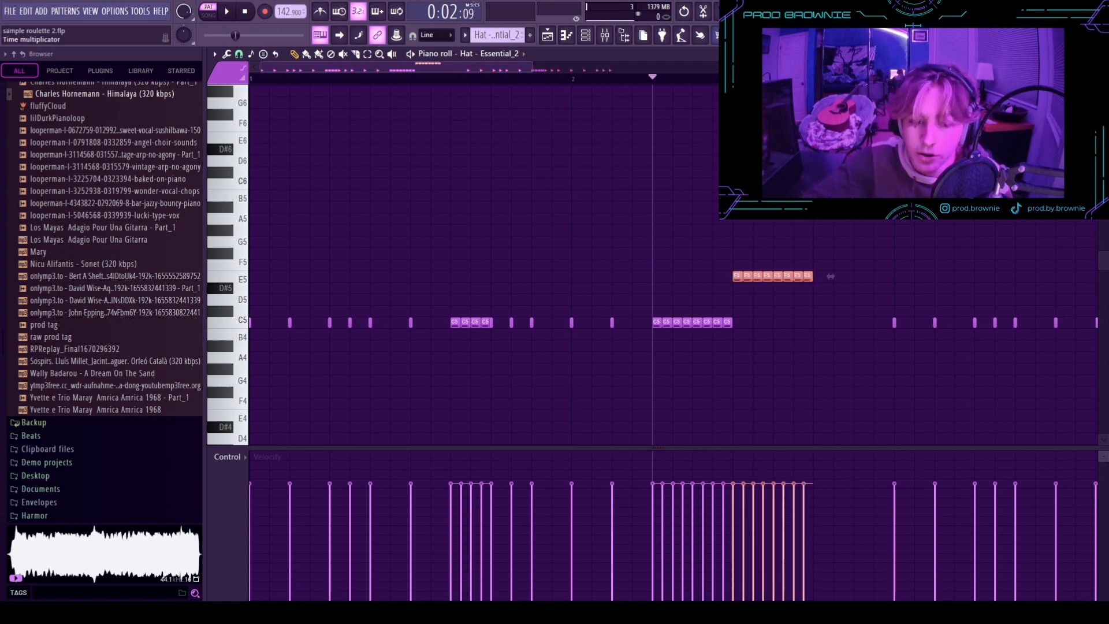
{"action": "key", "text": "ctrl+u"}
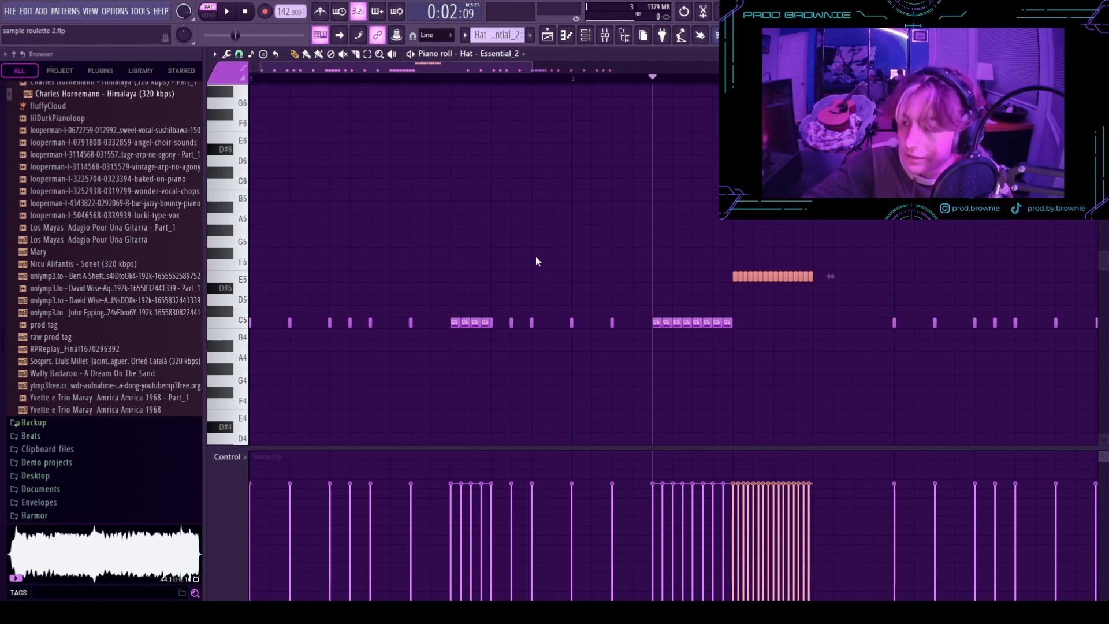
{"action": "key", "text": "ctrl+z"}
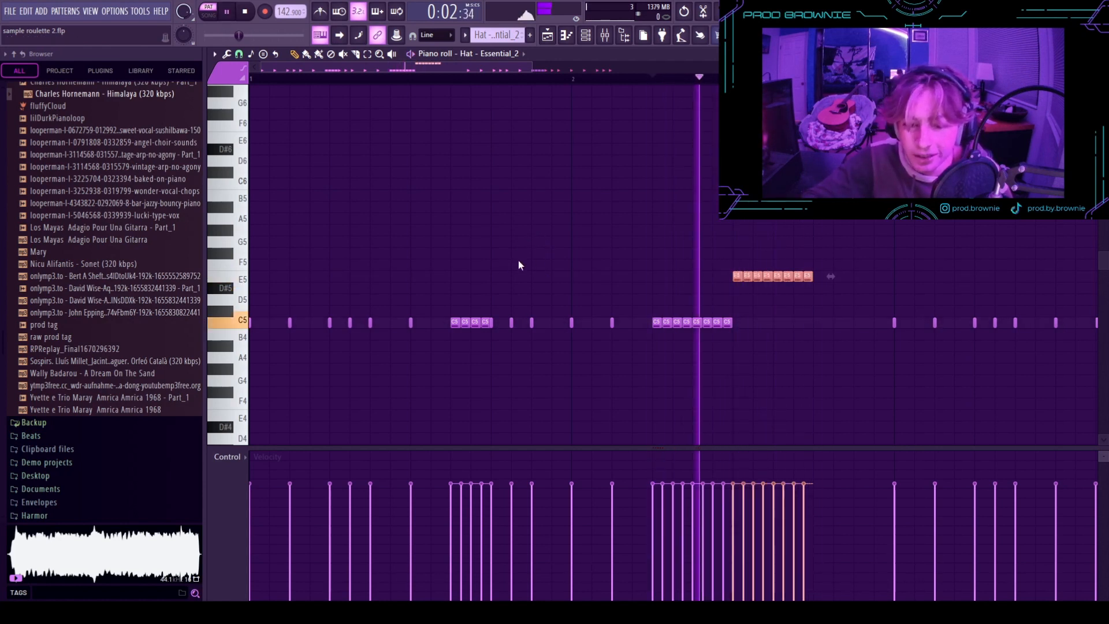
{"action": "key", "text": "ctrl+z"}
{"action": "key", "text": "ctrl+u"}
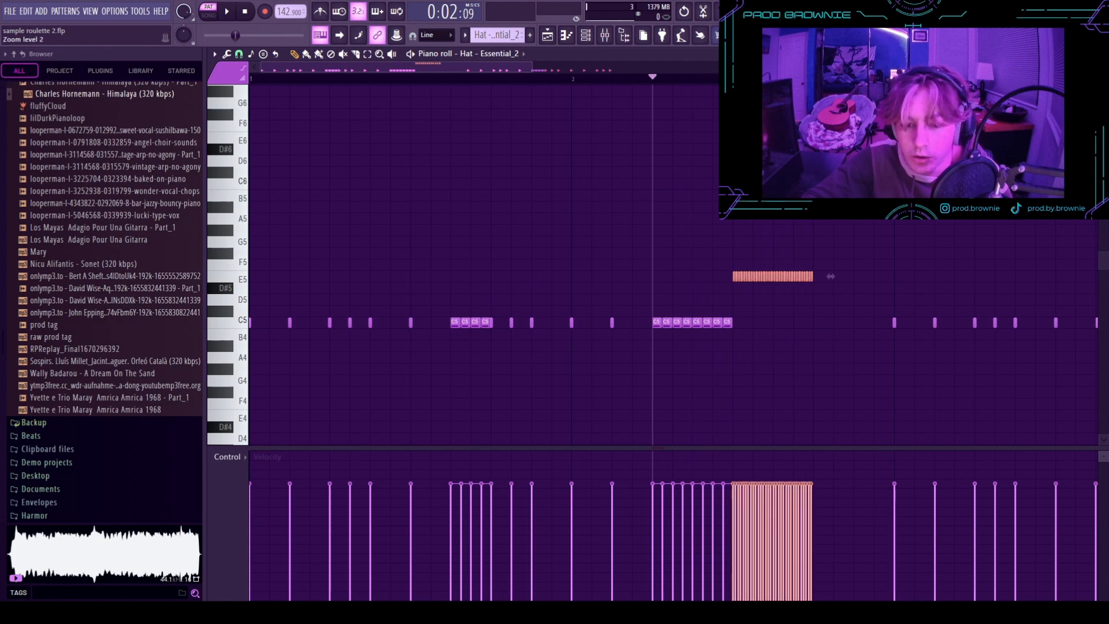
{"action": "key", "text": "space"}
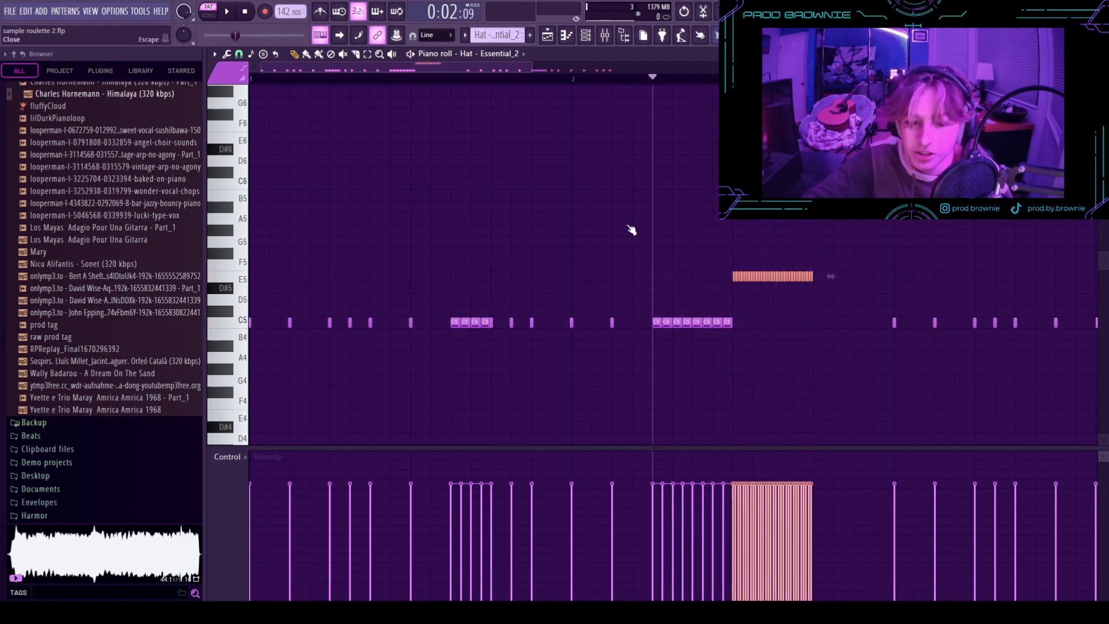
- Ramp the chopped E5 notes' velocities down to zero, listen to the fading roll and delete it
{"action": "left_click_drag", "start_coordinate": [733, 487], "coordinate": [812, 601]}
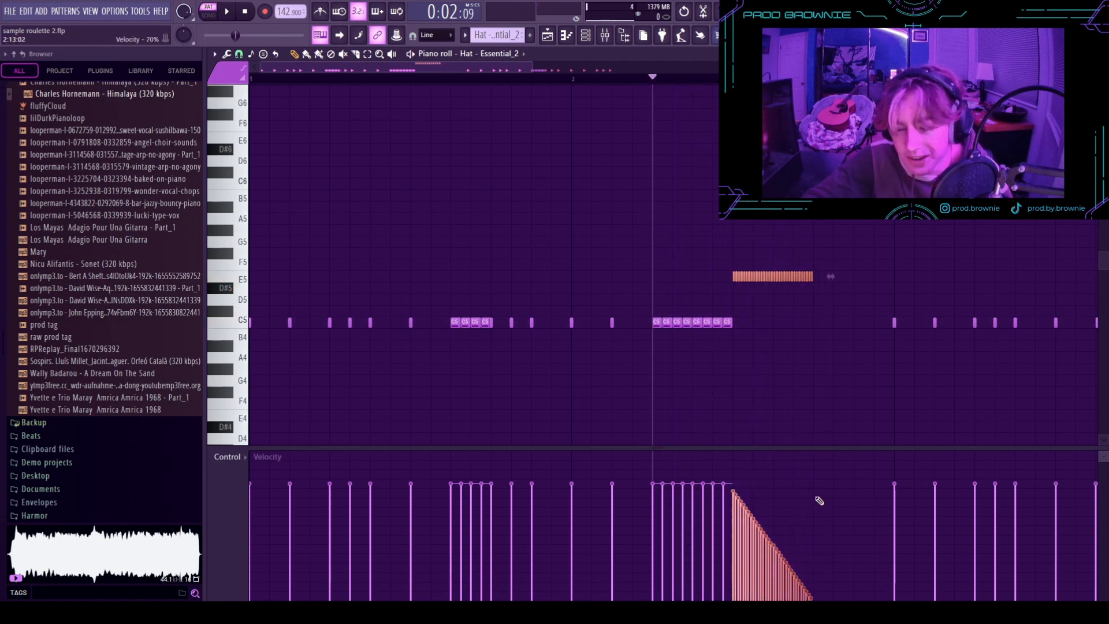
{"action": "key", "text": "space"}
{"action": "key", "text": "Delete"}
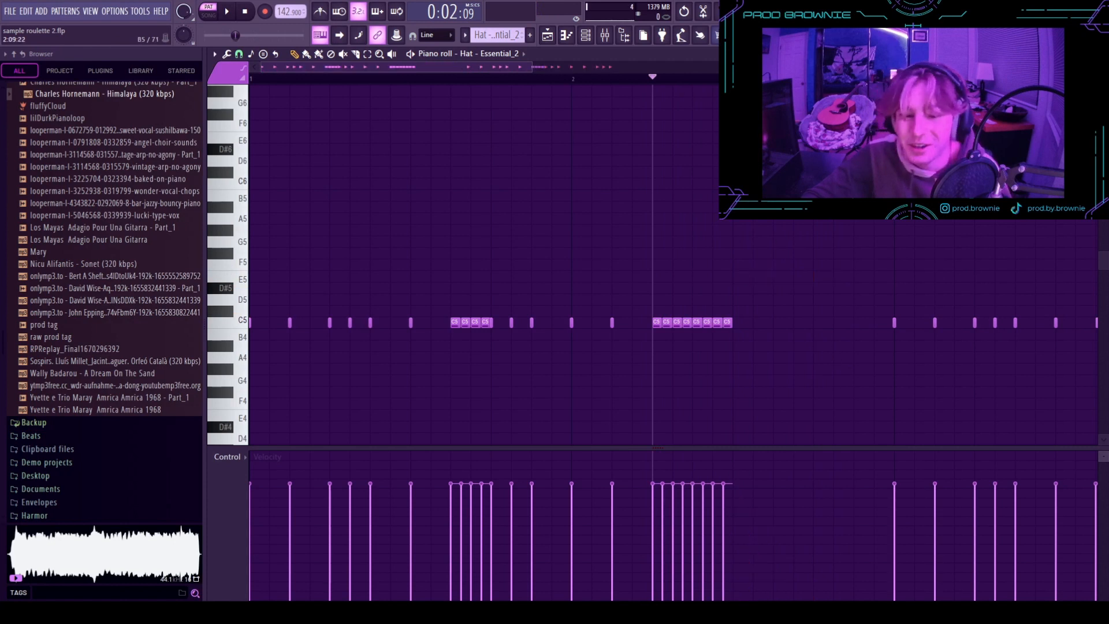
- Bring the Hat - Essential_2 notes back into the piano roll and mark the empty half-bar gaps ending bars 2 and 4
{"action": "scroll", "coordinate": [661, 186], "scroll_direction": "down", "scroll_amount": 3}
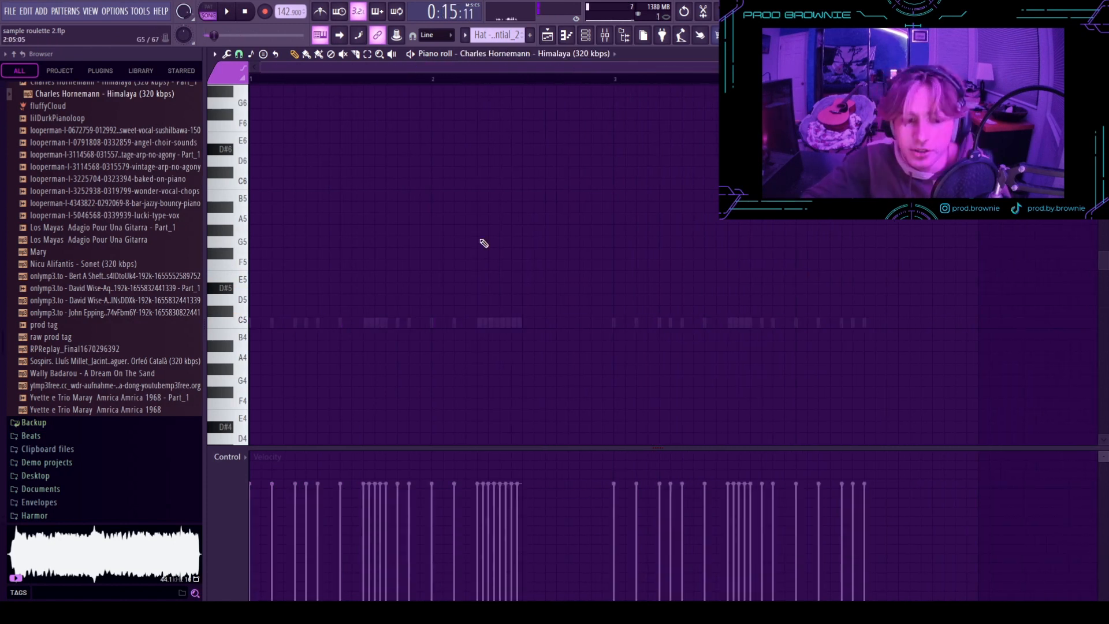
{"action": "right_click", "coordinate": [517, 322]}
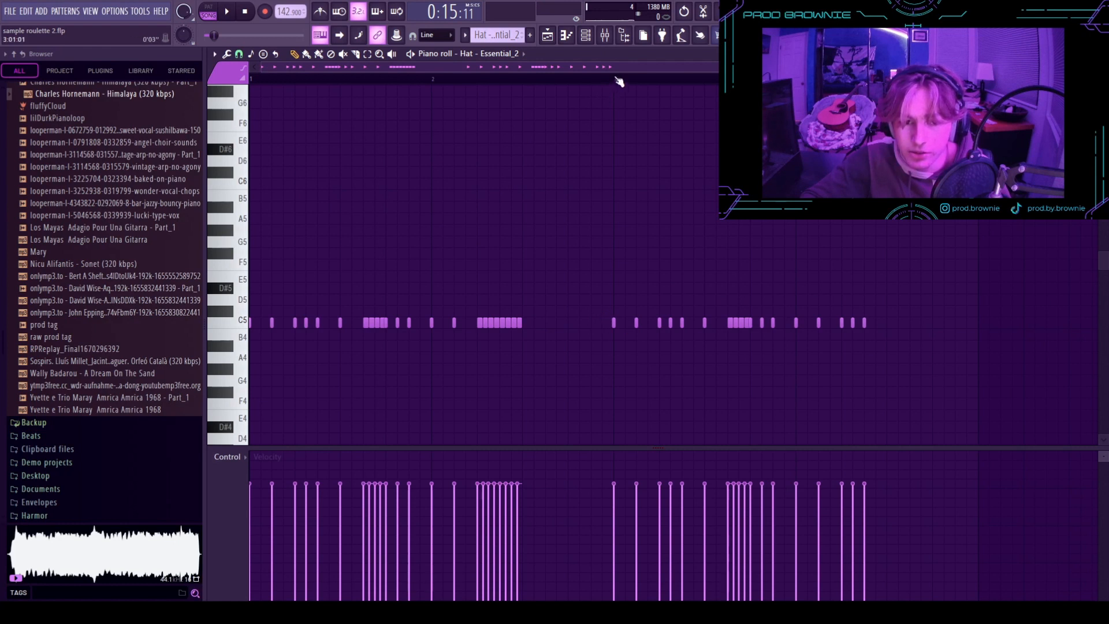
{"action": "left_click_drag", "start_coordinate": [619, 82], "coordinate": [542, 88]}
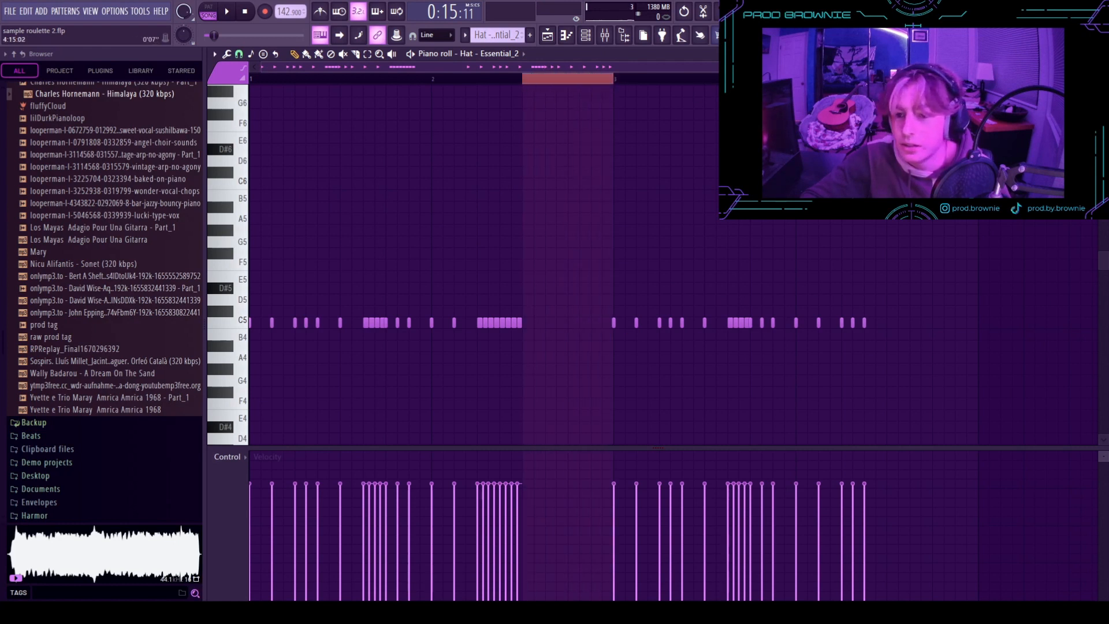
{"action": "left_click_drag", "start_coordinate": [981, 82], "coordinate": [880, 86]}
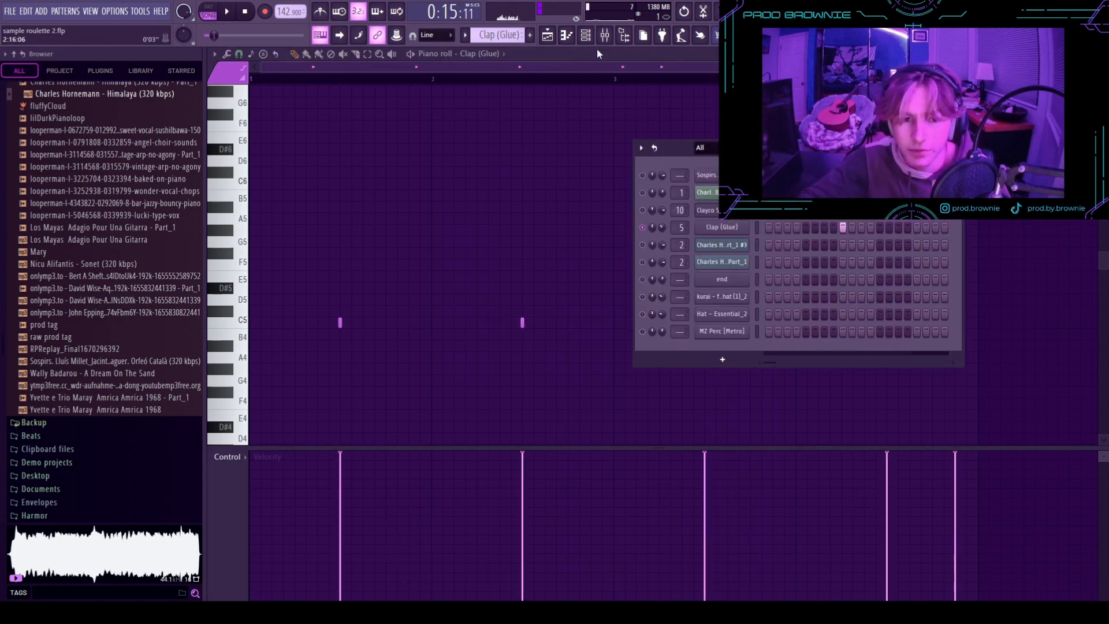
- Open the mixer, select Insert 5 and inspect its Fruity Reeverb 2 settings while the clap plays
{"action": "left_click", "coordinate": [604, 35]}
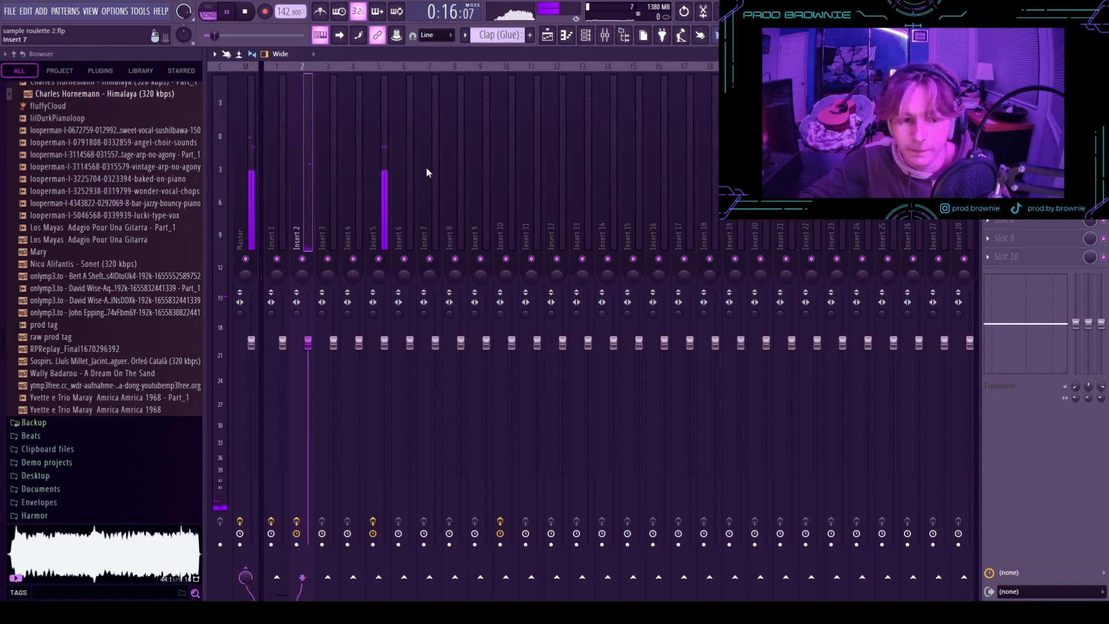
{"action": "left_click", "coordinate": [381, 167]}
{"action": "left_click", "coordinate": [1028, 90]}
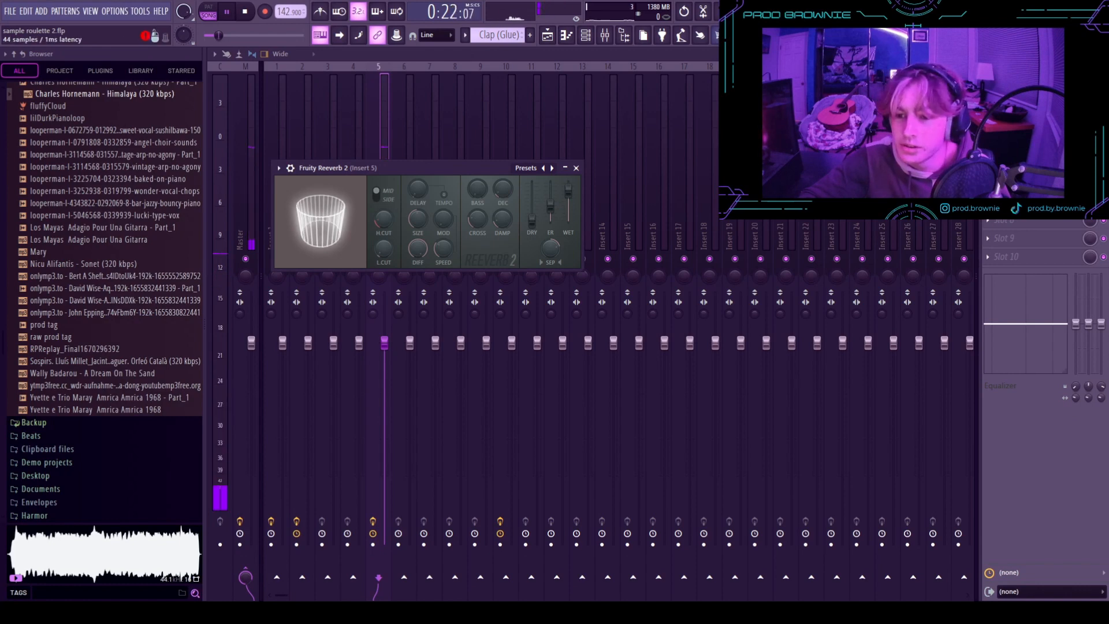
- Return to the piano roll, stop playback and examine the placement of the Clap (Glue) notes across the bars
{"action": "left_click", "coordinate": [566, 35]}
{"action": "key", "text": "space"}
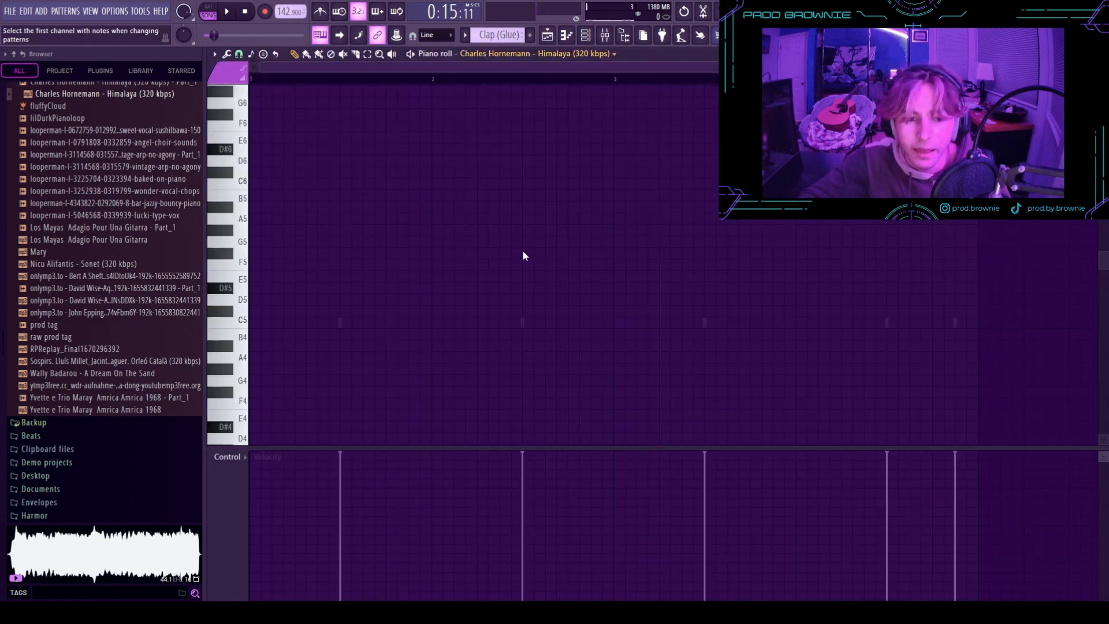
{"action": "left_click", "coordinate": [493, 141]}
{"action": "scroll", "coordinate": [428, 257], "scroll_direction": "down", "scroll_amount": 3}
{"action": "scroll", "coordinate": [416, 246], "scroll_direction": "up", "scroll_amount": 3}
{"action": "left_click_drag", "start_coordinate": [390, 68], "coordinate": [317, 69]}
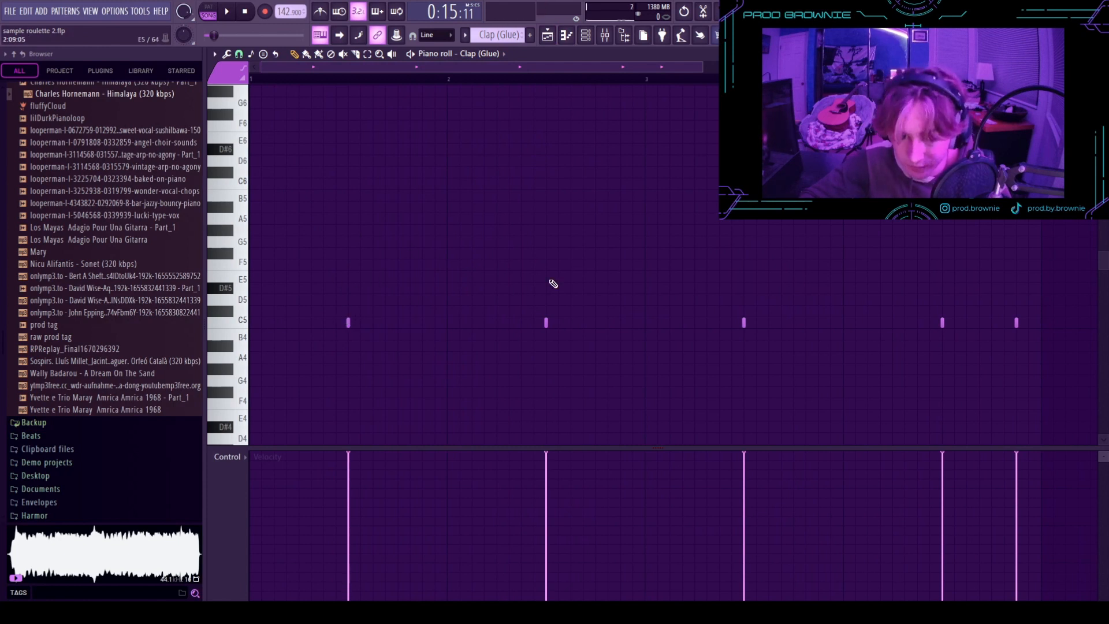
{"action": "scroll", "coordinate": [395, 226], "scroll_direction": "up", "scroll_amount": 2}
{"action": "left_click_drag", "start_coordinate": [397, 68], "coordinate": [324, 71]}
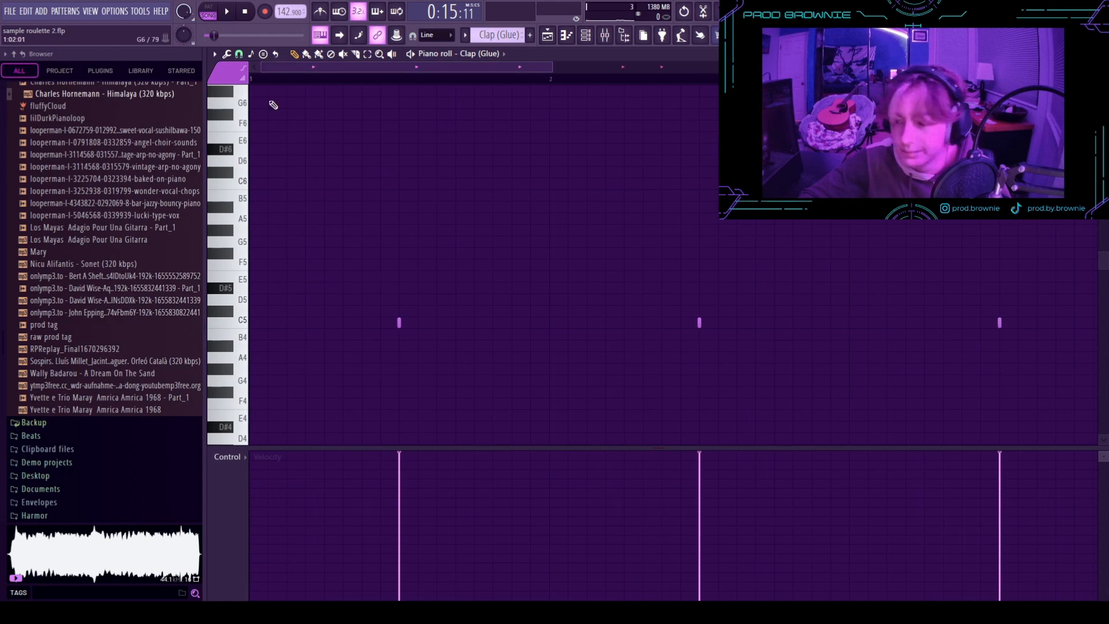
{"action": "scroll", "coordinate": [335, 291], "scroll_direction": "down", "scroll_amount": 2}
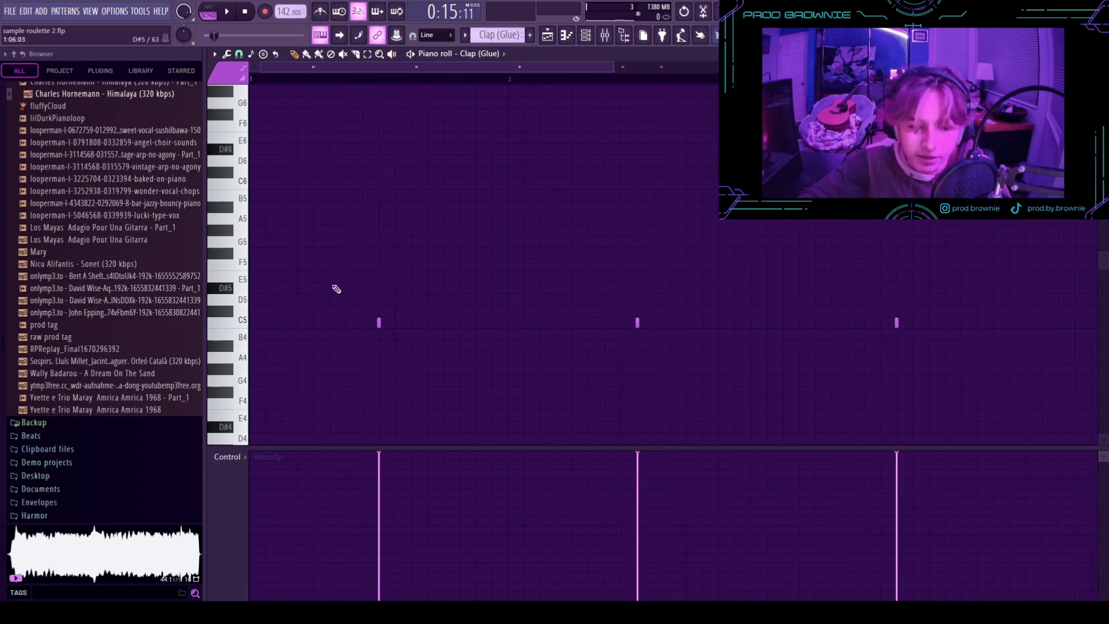
{"action": "scroll", "coordinate": [467, 329], "scroll_direction": "down", "scroll_amount": 1}
{"action": "scroll", "coordinate": [519, 124], "scroll_direction": "up", "scroll_amount": 2}
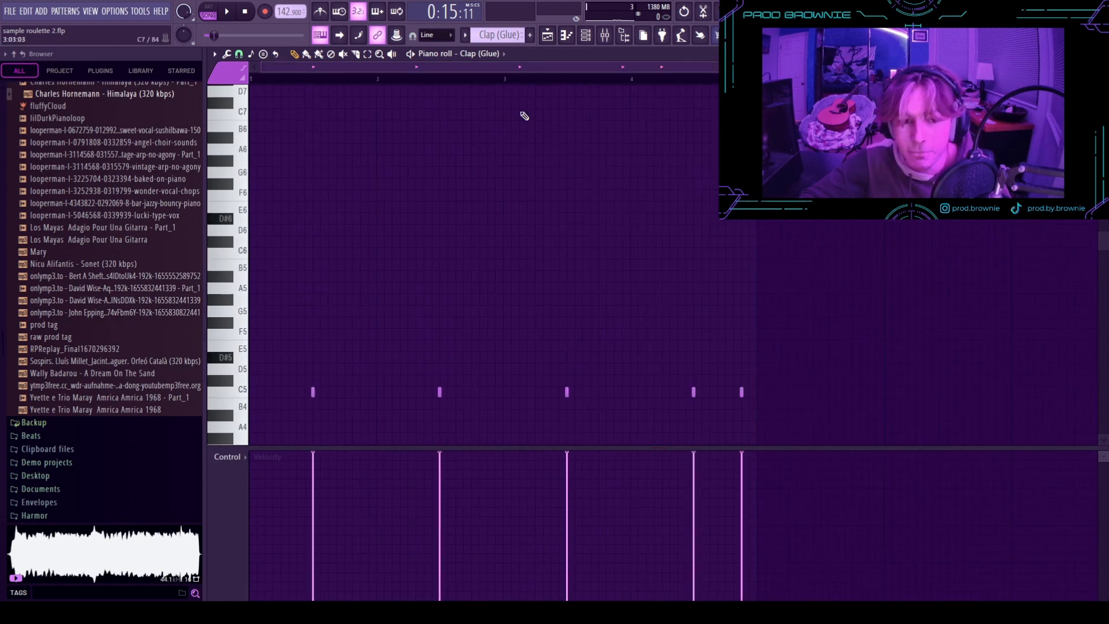
- Add two extra C5 claps, one near the end of bar 3 and one early in bar 4
{"action": "scroll", "coordinate": [687, 251], "scroll_direction": "down", "scroll_amount": 3}
{"action": "scroll", "coordinate": [725, 274], "scroll_direction": "up", "scroll_amount": 2}
{"action": "left_click", "coordinate": [762, 286]}
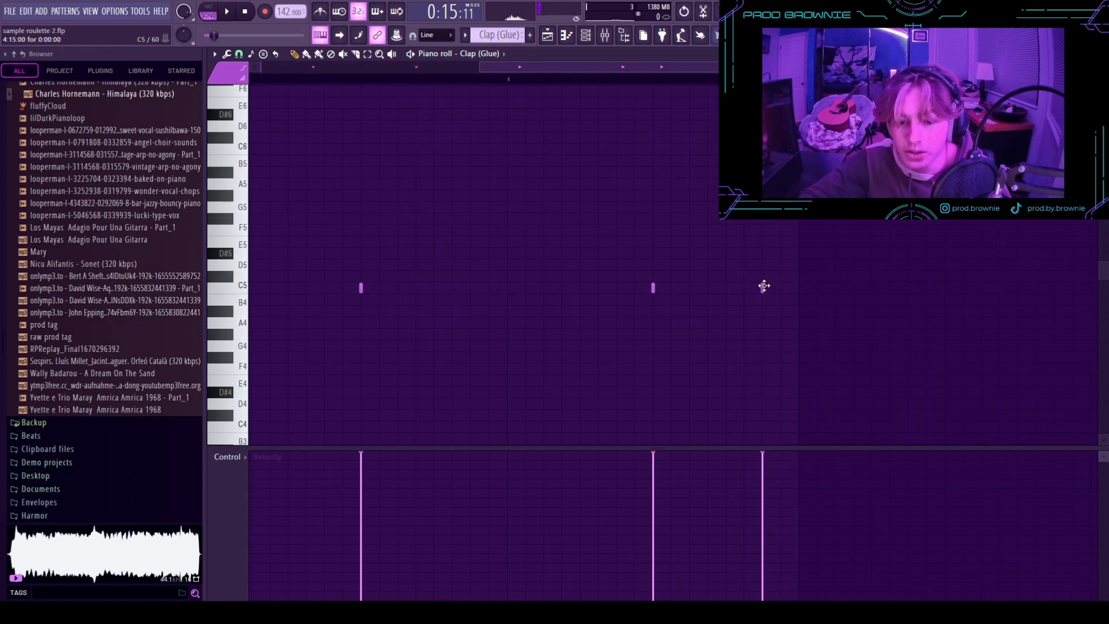
{"action": "left_click", "coordinate": [553, 287]}
{"action": "left_click", "coordinate": [470, 287]}
{"action": "scroll", "coordinate": [396, 272], "scroll_direction": "down", "scroll_amount": 3}
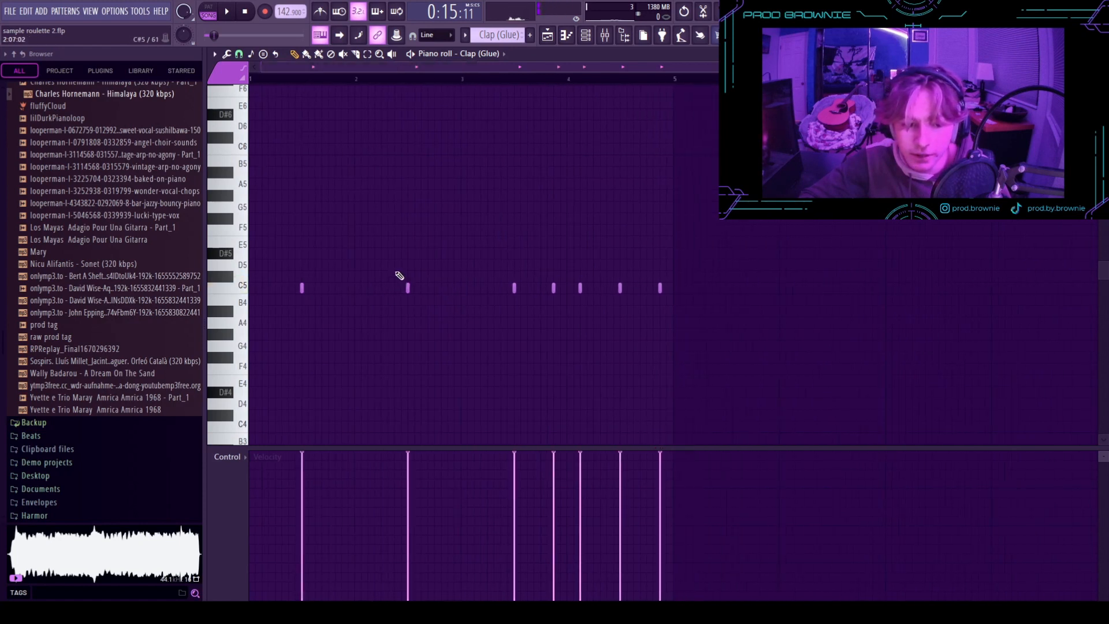
- Add extra C5 claps late in bars 1 and 2 and early in bars 1, 2 and 3
{"action": "left_click", "coordinate": [475, 288]}
{"action": "left_click", "coordinate": [448, 288]}
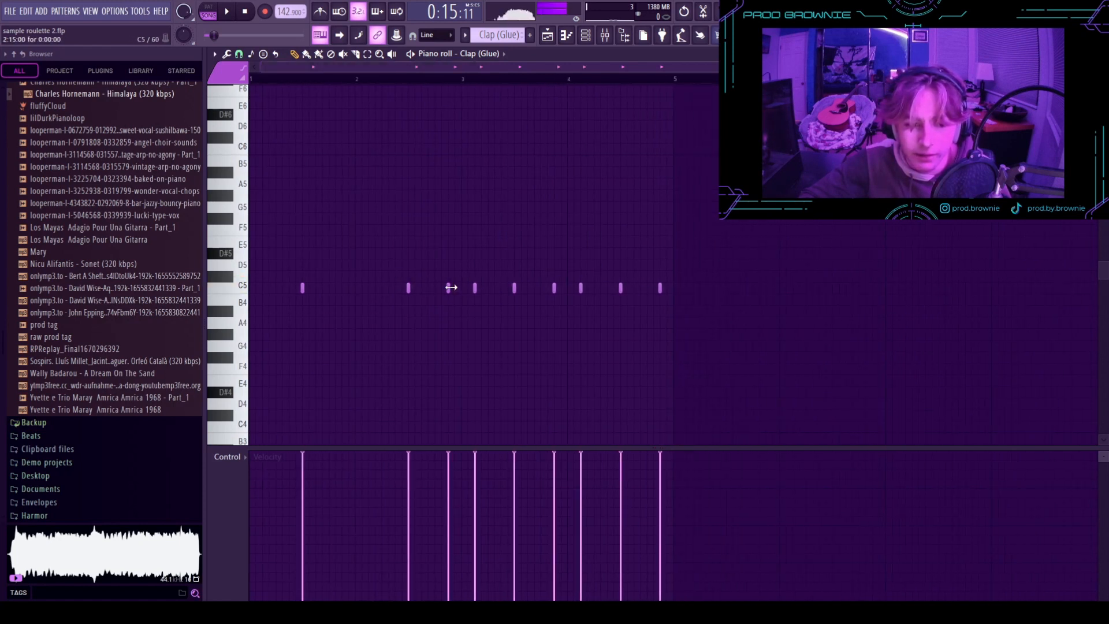
{"action": "left_click", "coordinate": [368, 288]}
{"action": "left_click", "coordinate": [342, 288]}
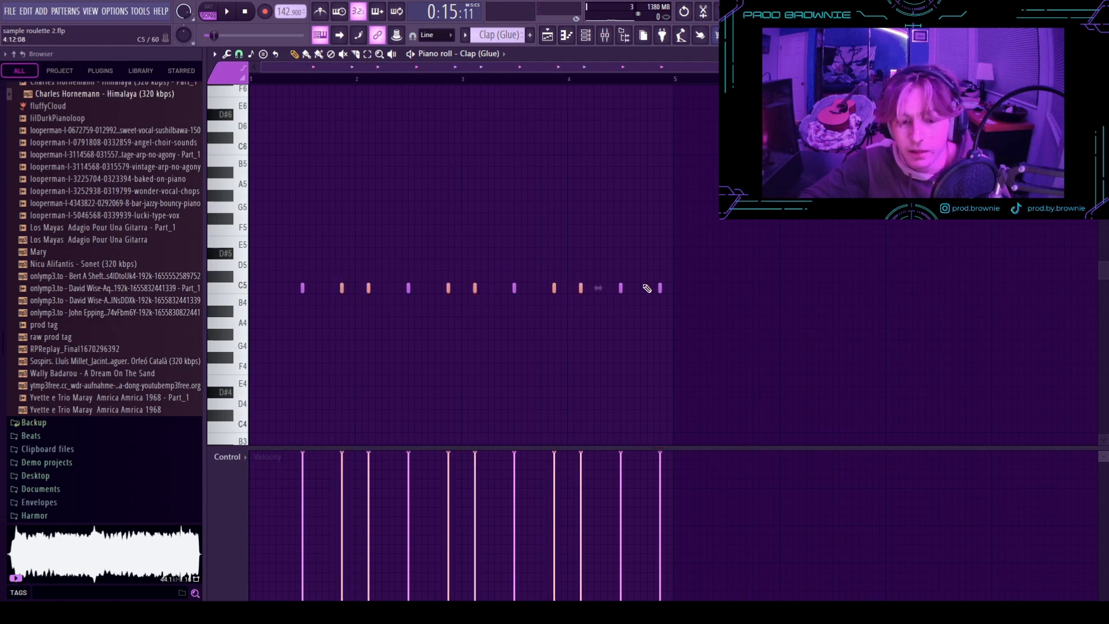
{"action": "scroll", "coordinate": [369, 87], "scroll_direction": "up", "scroll_amount": 2}
{"action": "left_click_drag", "start_coordinate": [367, 67], "coordinate": [315, 68]}
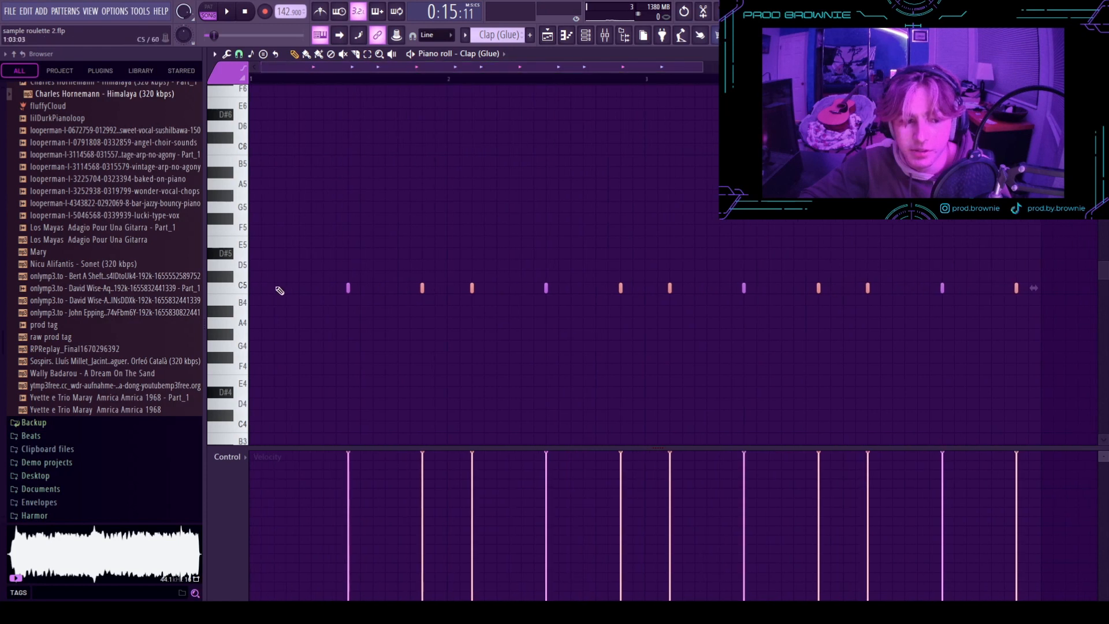
{"action": "left_click", "coordinate": [276, 288]}
{"action": "scroll", "coordinate": [427, 290], "scroll_direction": "down", "scroll_amount": 2}
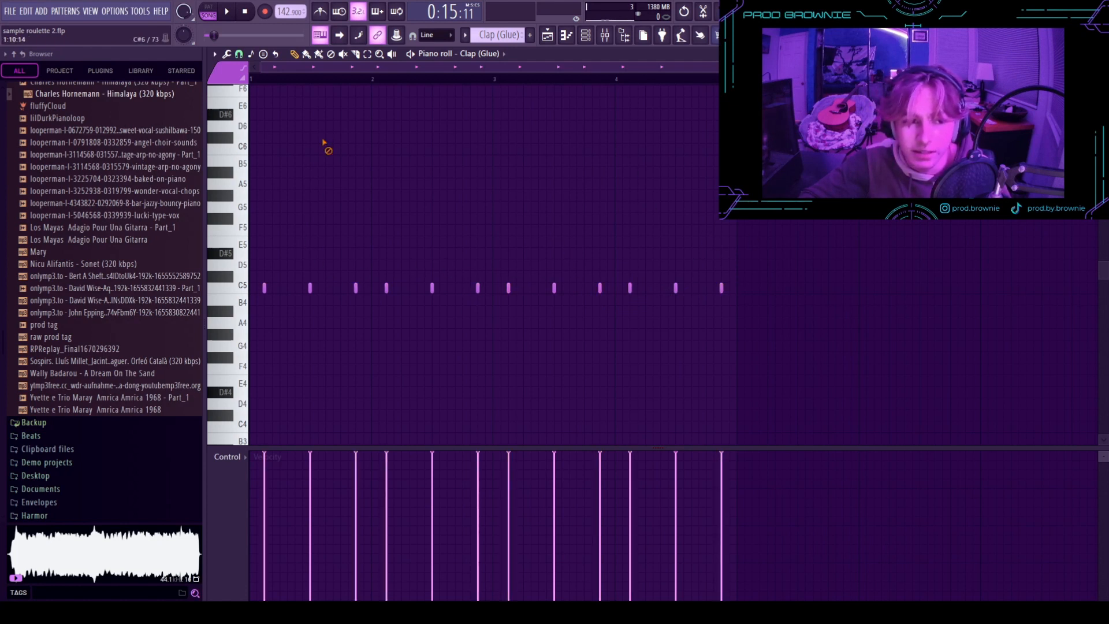
- Play the claps alone, release the Clap (Glue) channel's solo in the channel rack, and play them with the whole beat
{"action": "key", "text": "space"}
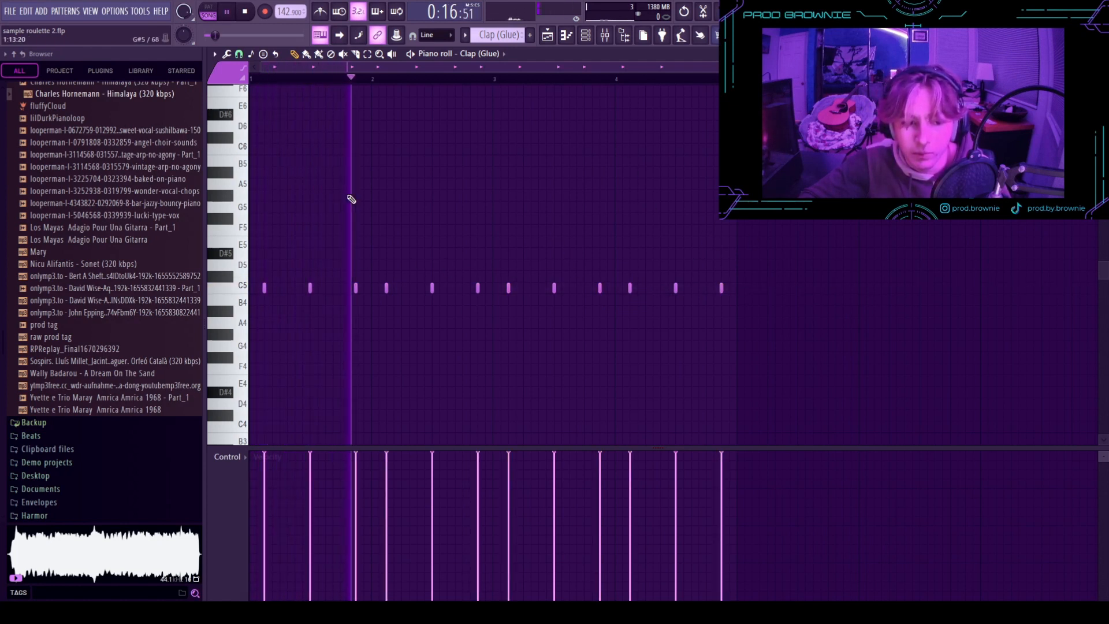
{"action": "left_click", "coordinate": [586, 35]}
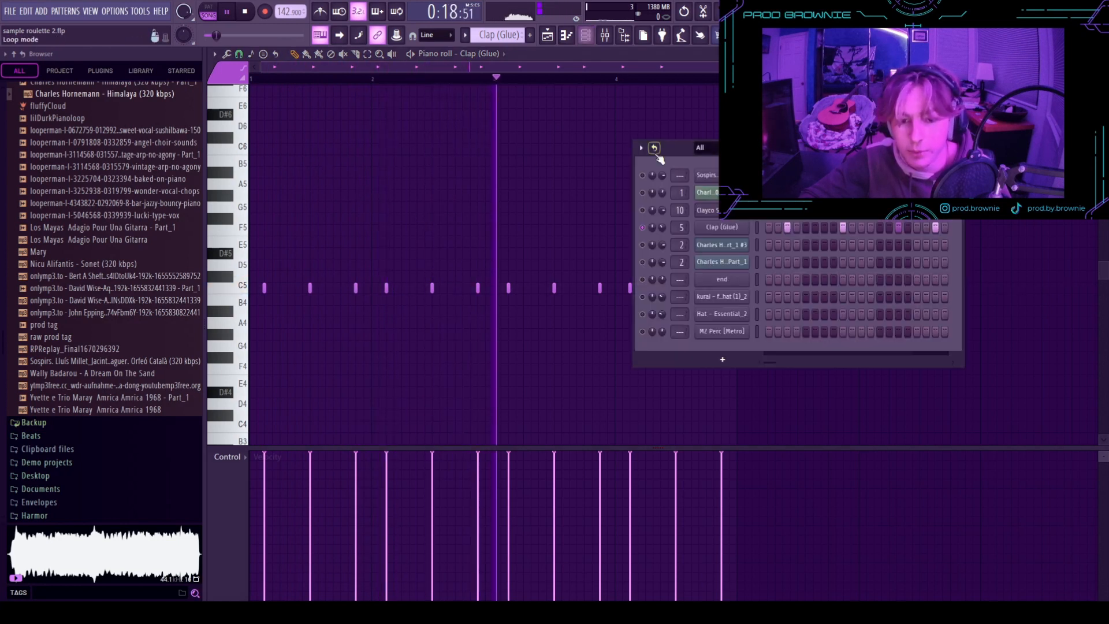
{"action": "key", "text": "space"}
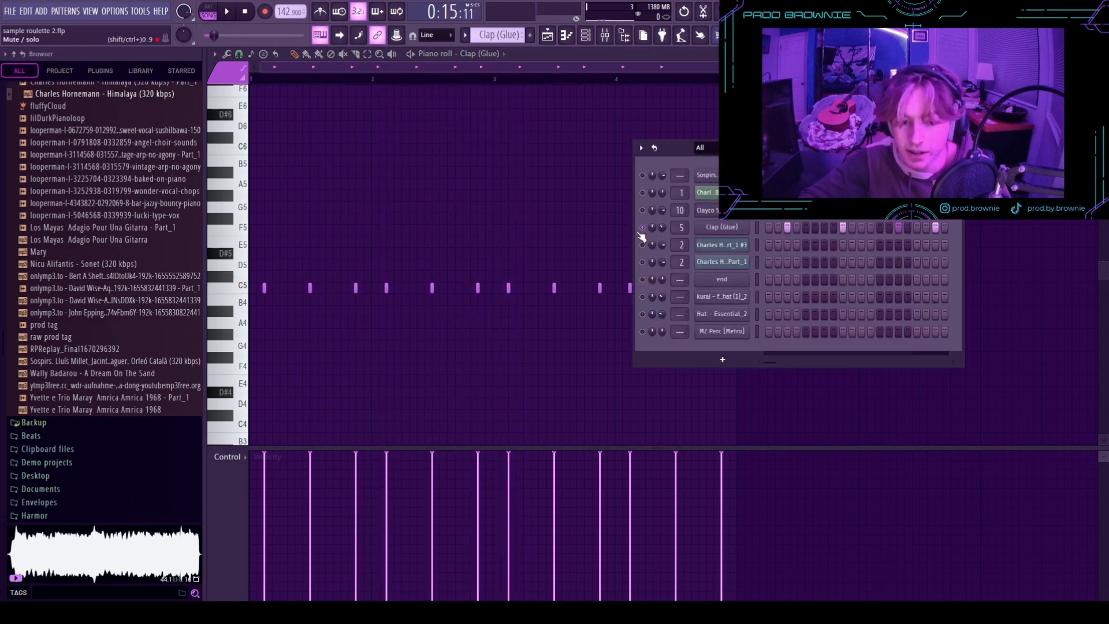
{"action": "key", "text": "space"}
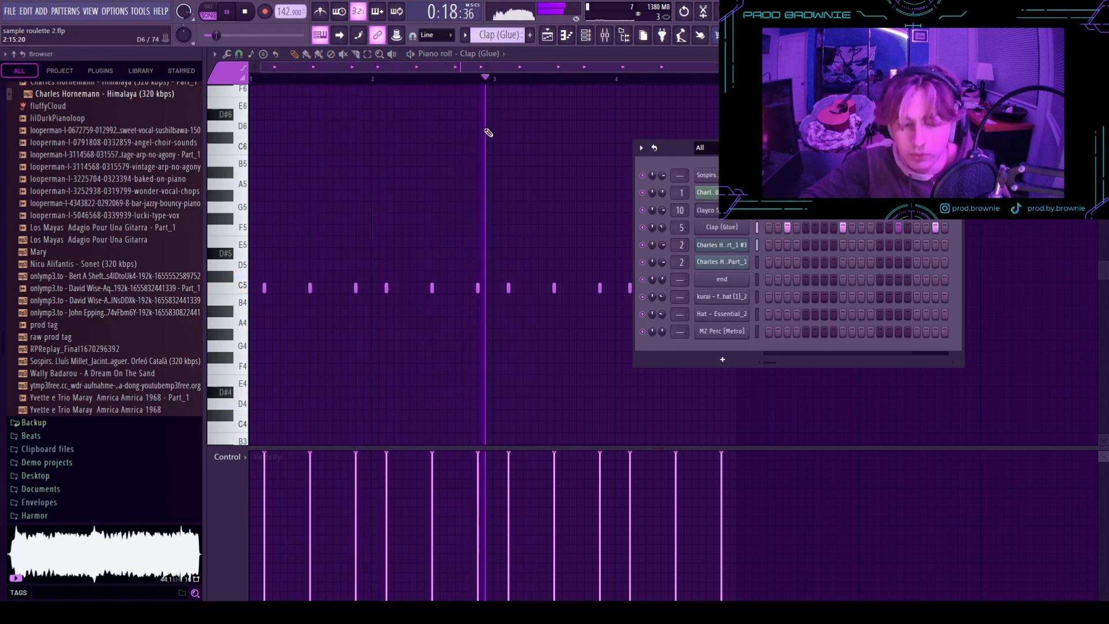
{"action": "key", "text": "F6"}
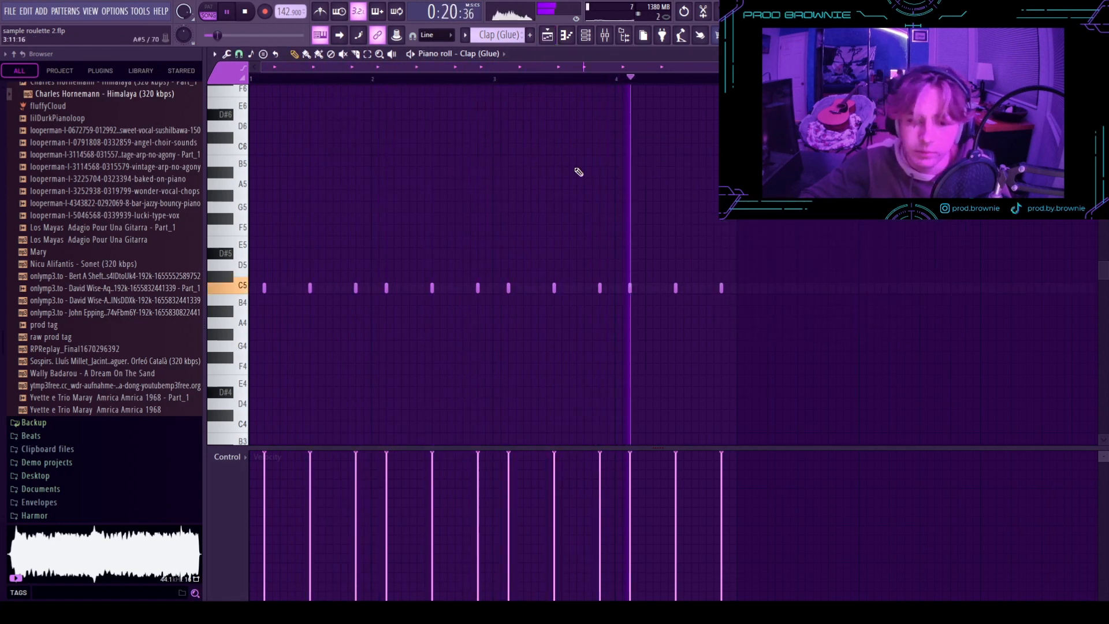
{"action": "key", "text": "space"}
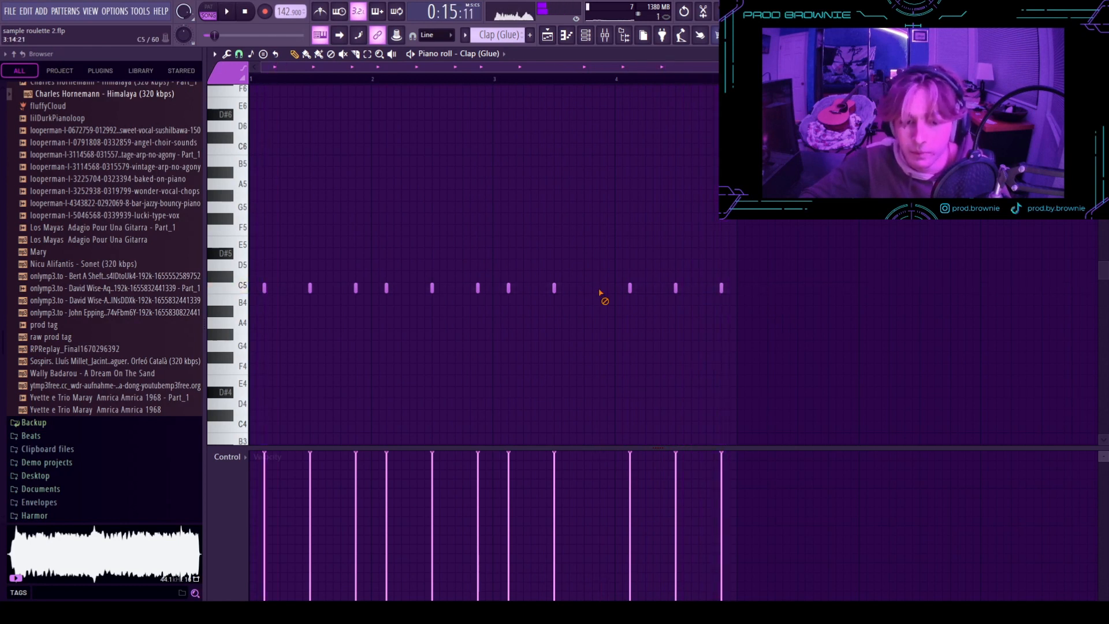
- Delete the extra early and late claps, keeping only the mid-bar claps and the last clap of bar 4
{"action": "right_click", "coordinate": [600, 289]}
{"action": "right_click", "coordinate": [630, 289]}
{"action": "right_click", "coordinate": [386, 288]}
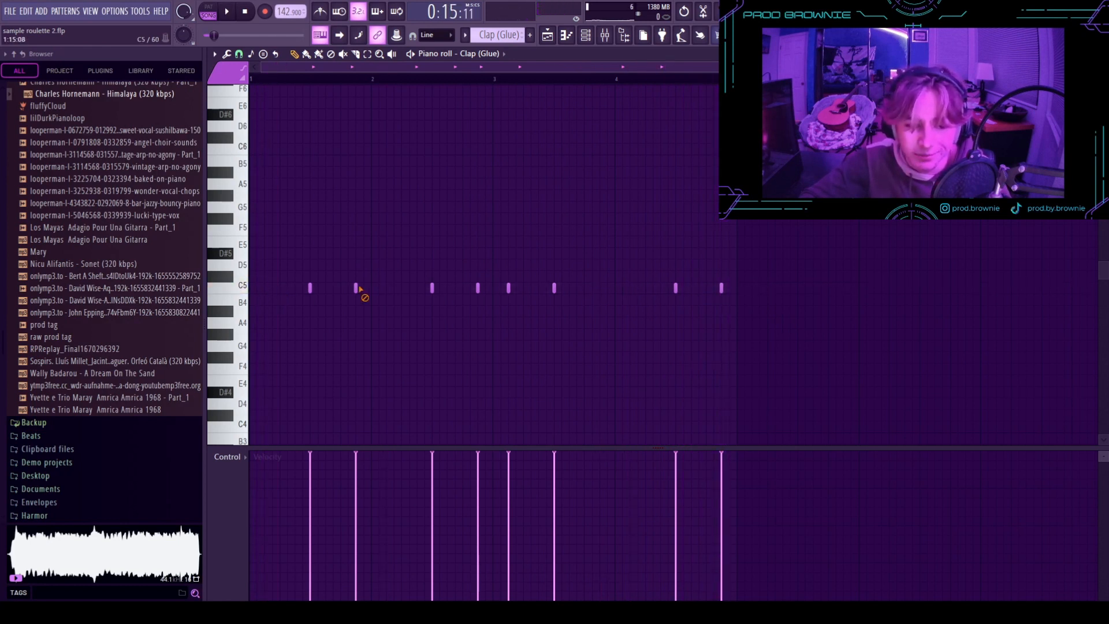
{"action": "right_click", "coordinate": [508, 288]}
{"action": "right_click", "coordinate": [477, 288]}
- Show the playlist, release the solo on Track 5 and solo the Himalaya sample on Track 1
{"action": "left_click", "coordinate": [566, 35]}
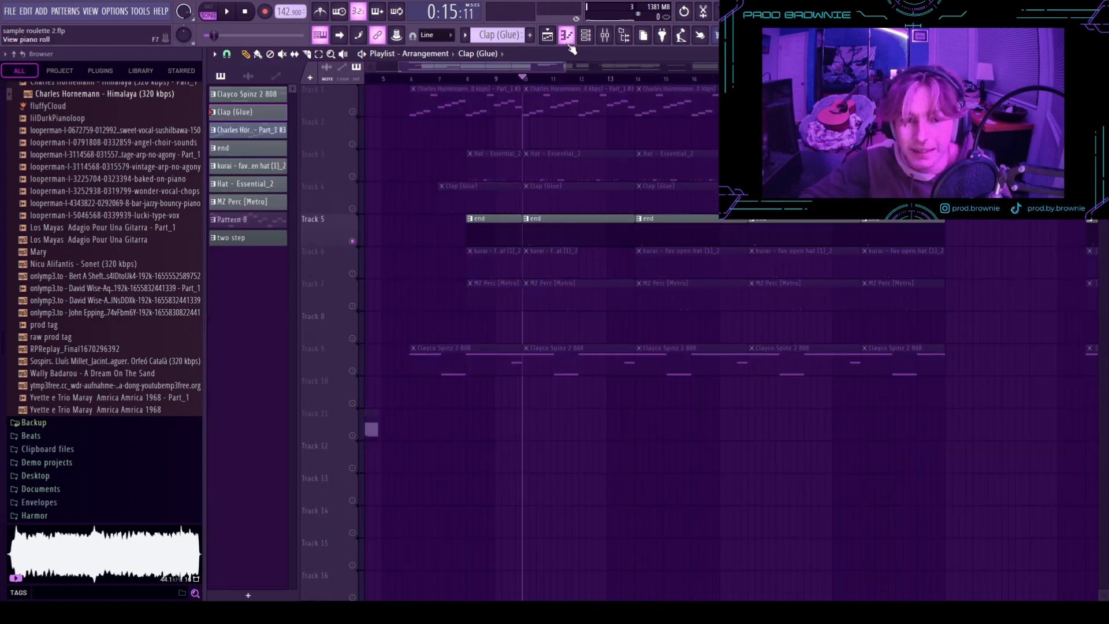
{"action": "left_click", "coordinate": [565, 35]}
{"action": "left_click", "coordinate": [566, 35]}
{"action": "right_click", "coordinate": [353, 242]}
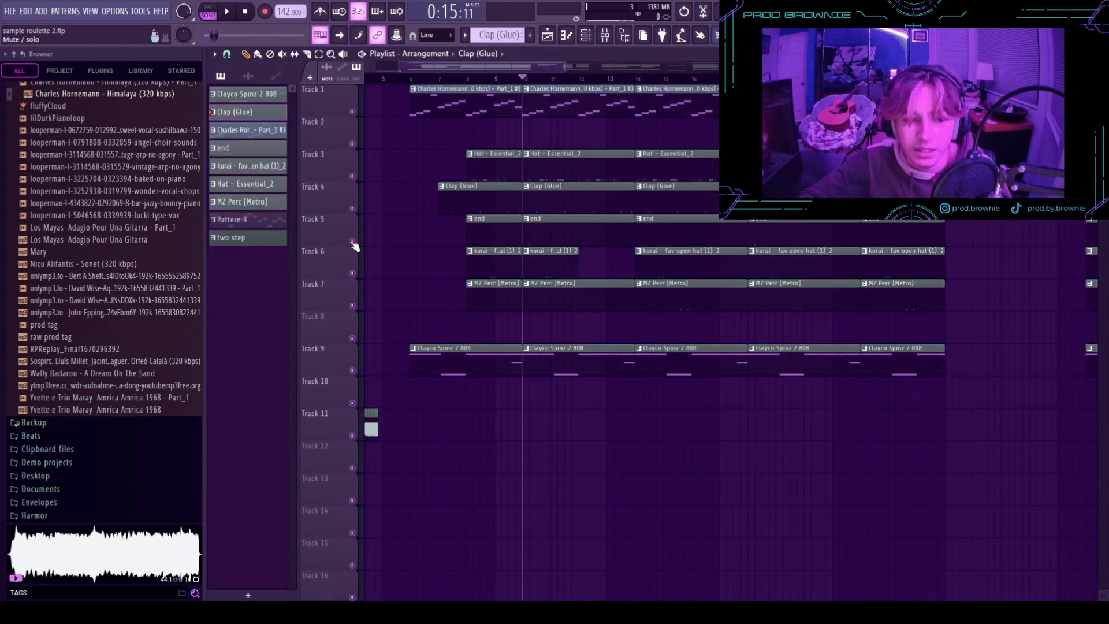
{"action": "scroll", "coordinate": [431, 226], "scroll_direction": "up", "scroll_amount": 2}
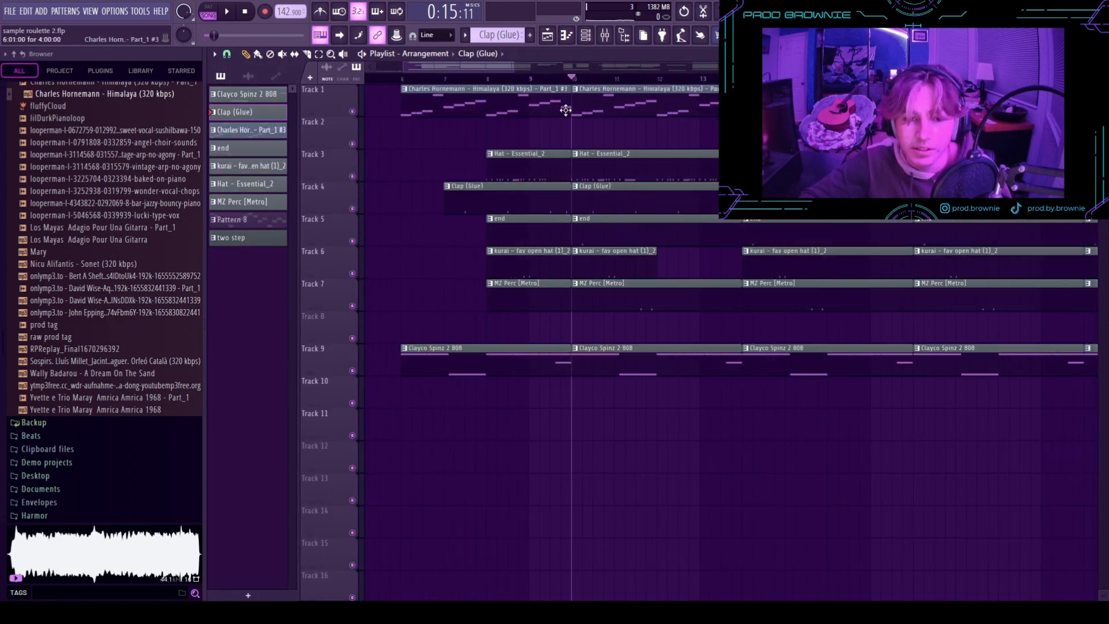
{"action": "right_click", "coordinate": [353, 112]}
- Play the soloed sample briefly, stop it, and unmute Tracks 2 to 5 in the playlist
{"action": "left_click", "coordinate": [566, 35]}
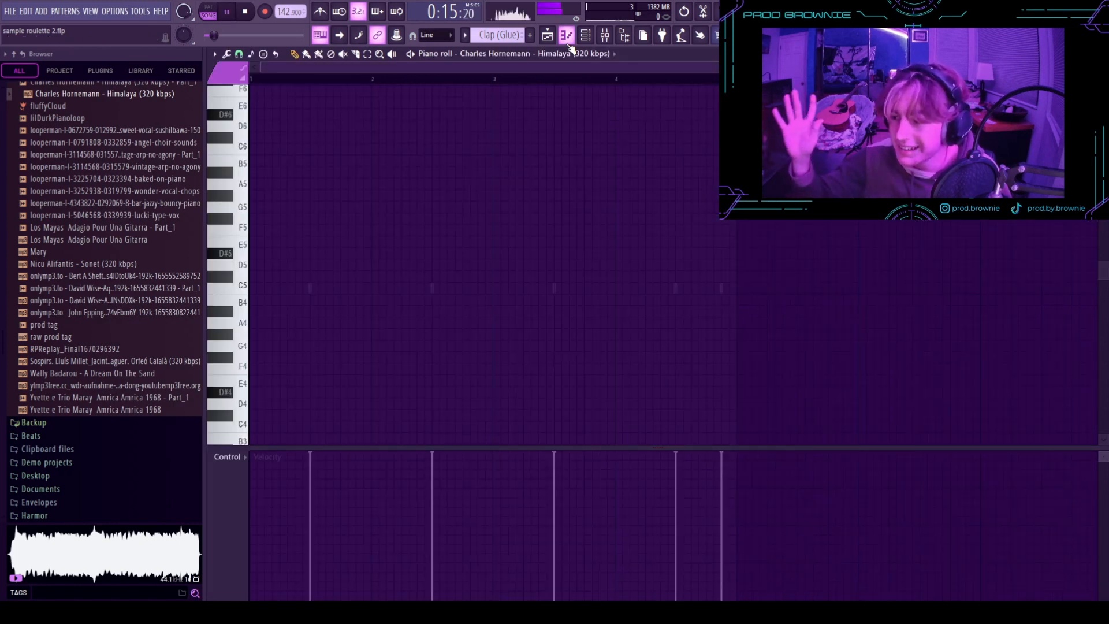
{"action": "key", "text": "space"}
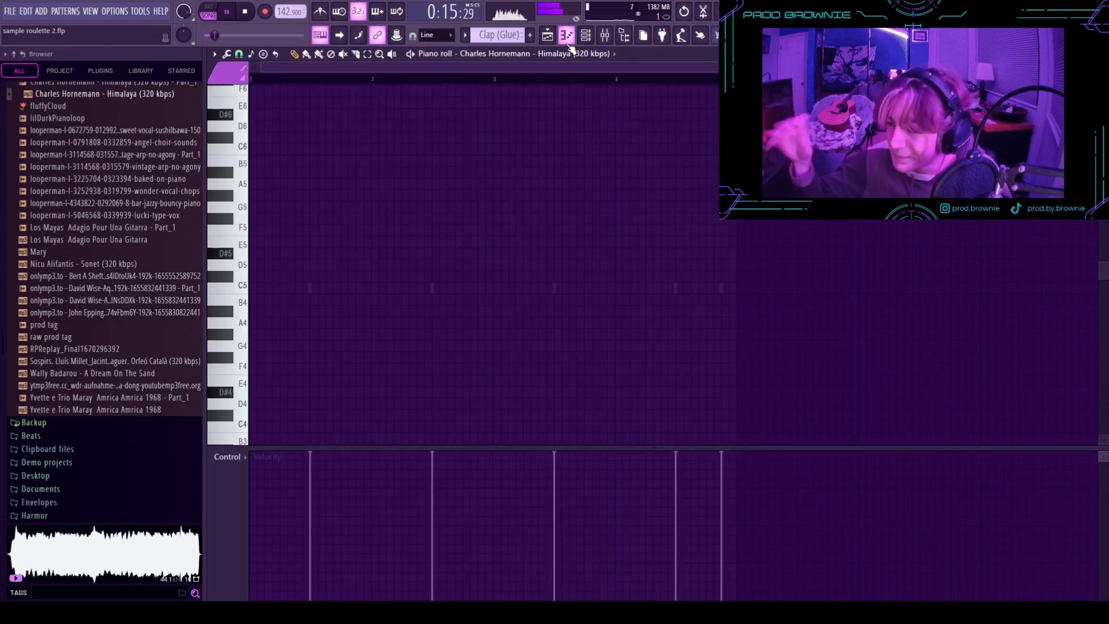
{"action": "left_click", "coordinate": [549, 36]}
{"action": "key", "text": "space"}
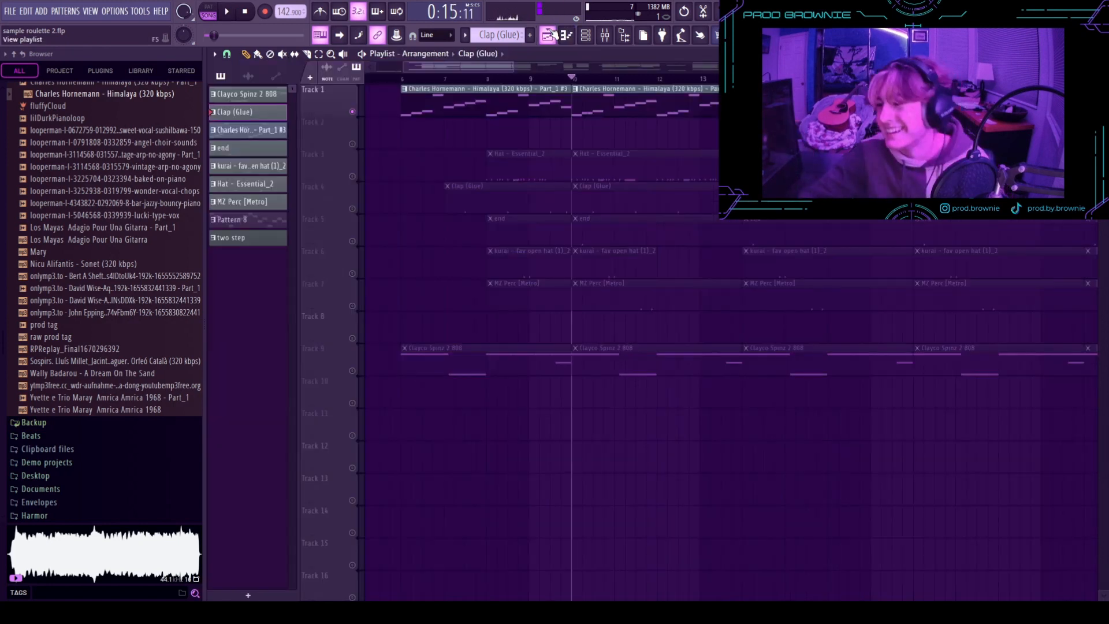
{"action": "left_click_drag", "start_coordinate": [352, 144], "coordinate": [346, 239]}
{"action": "left_click", "coordinate": [352, 242]}
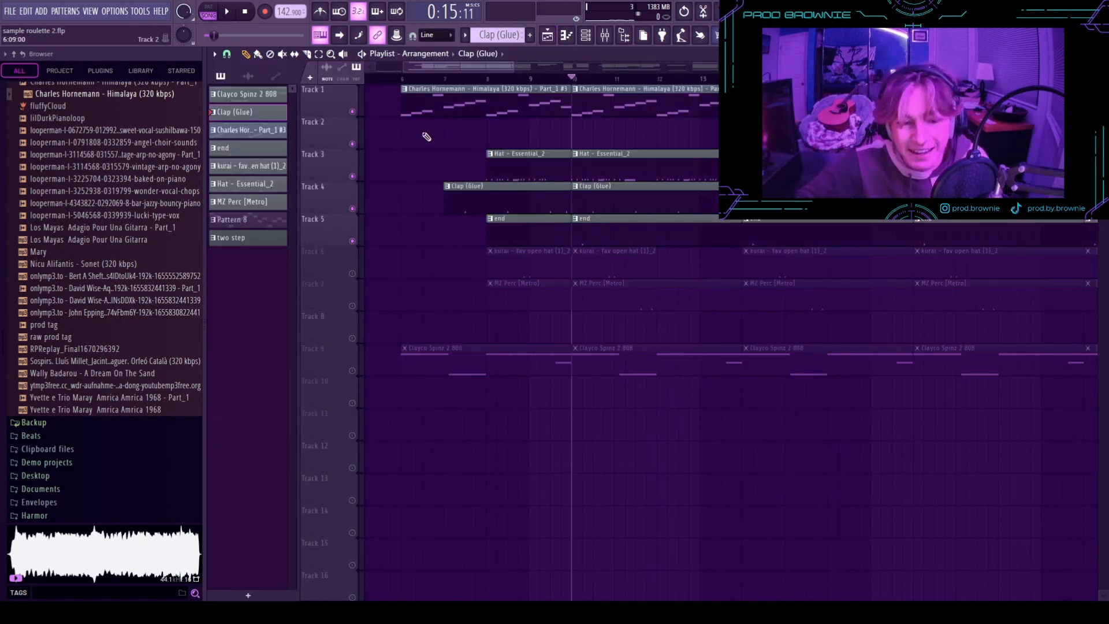
- Select the end pattern from its Track 5 clip and open the end channel's sampler settings
{"action": "left_click", "coordinate": [593, 232]}
{"action": "left_click", "coordinate": [564, 35]}
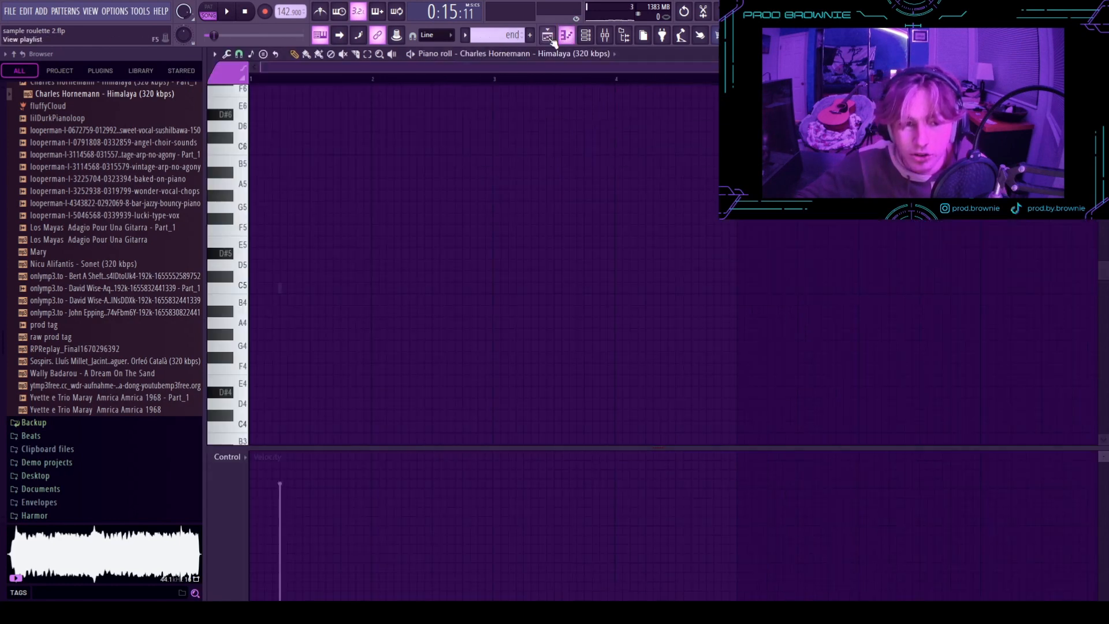
{"action": "left_click", "coordinate": [598, 36]}
{"action": "left_click", "coordinate": [723, 280]}
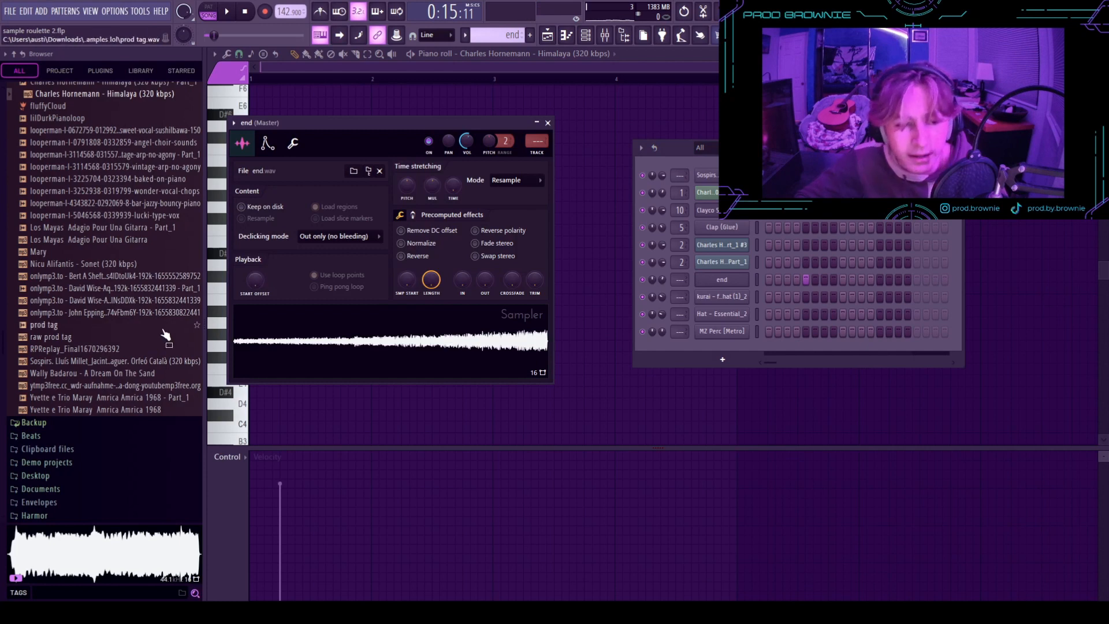
- Browse the Kits folder to the Open Hats of the ! 1ItsWither Stash Kit and preview the blessings crash sample
{"action": "scroll", "coordinate": [161, 274], "scroll_direction": "down", "scroll_amount": 3}
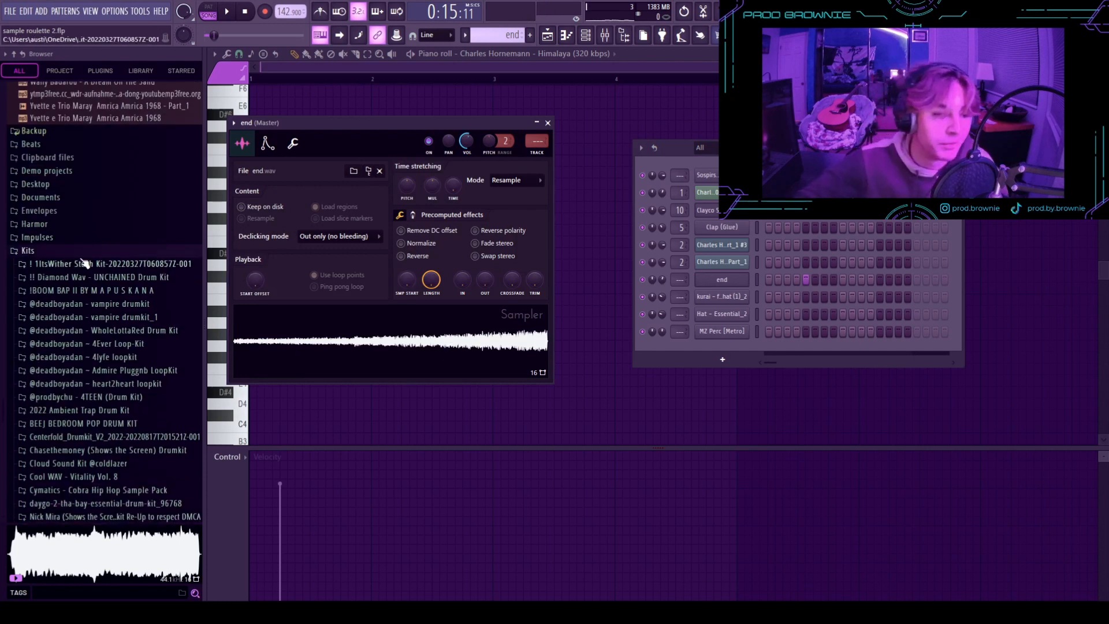
{"action": "scroll", "coordinate": [87, 262], "scroll_direction": "down", "scroll_amount": 1}
{"action": "left_click", "coordinate": [96, 182]}
{"action": "left_click", "coordinate": [100, 168]}
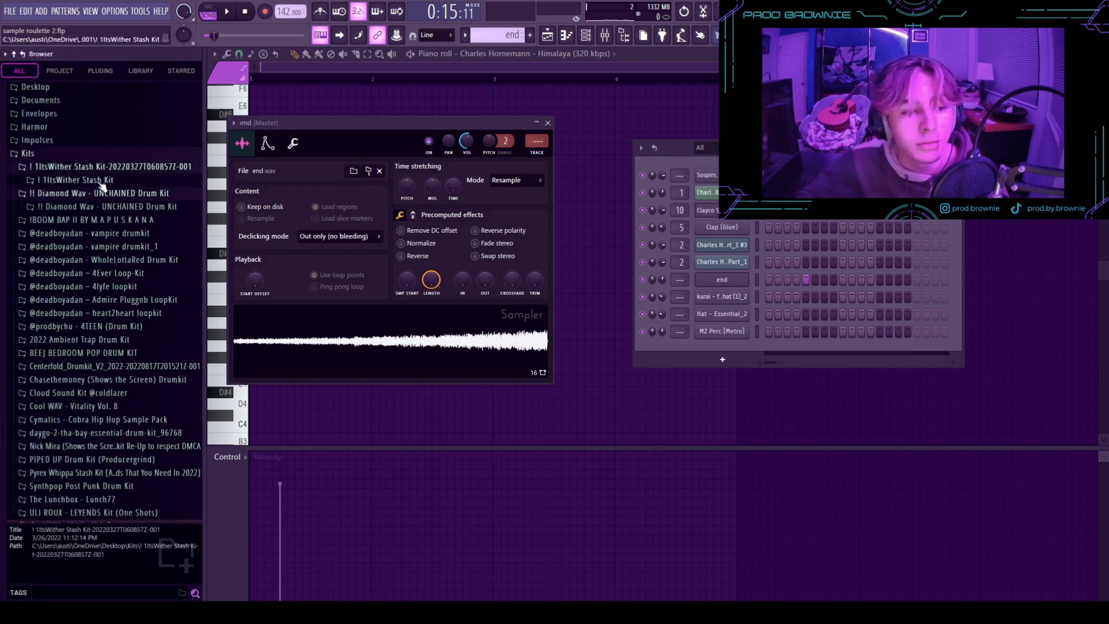
{"action": "left_click", "coordinate": [100, 182]}
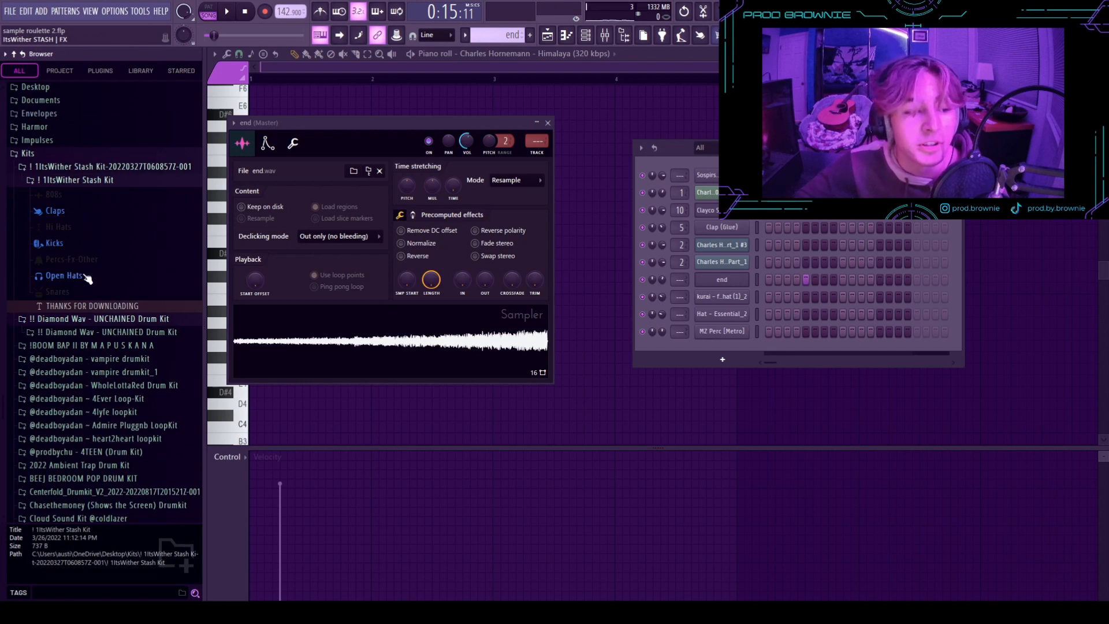
{"action": "left_click", "coordinate": [86, 278]}
{"action": "scroll", "coordinate": [109, 301], "scroll_direction": "down", "scroll_amount": 3}
{"action": "left_click", "coordinate": [87, 169]}
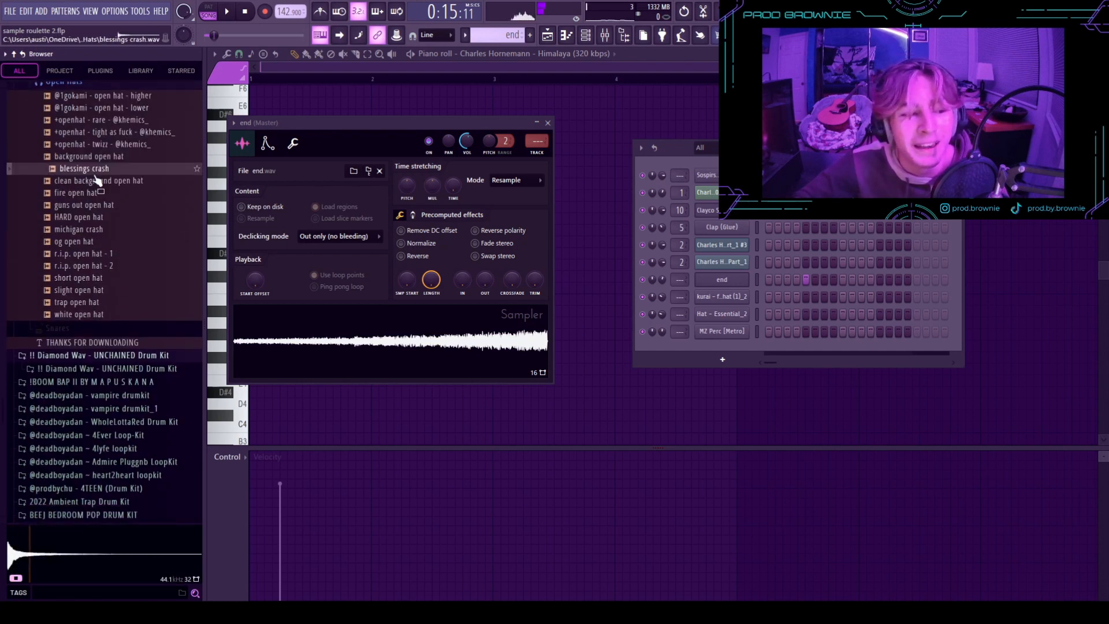
- Add blessings crash to the channel rack as a new channel and open its sampler settings
{"action": "left_click_drag", "start_coordinate": [97, 180], "coordinate": [728, 350]}
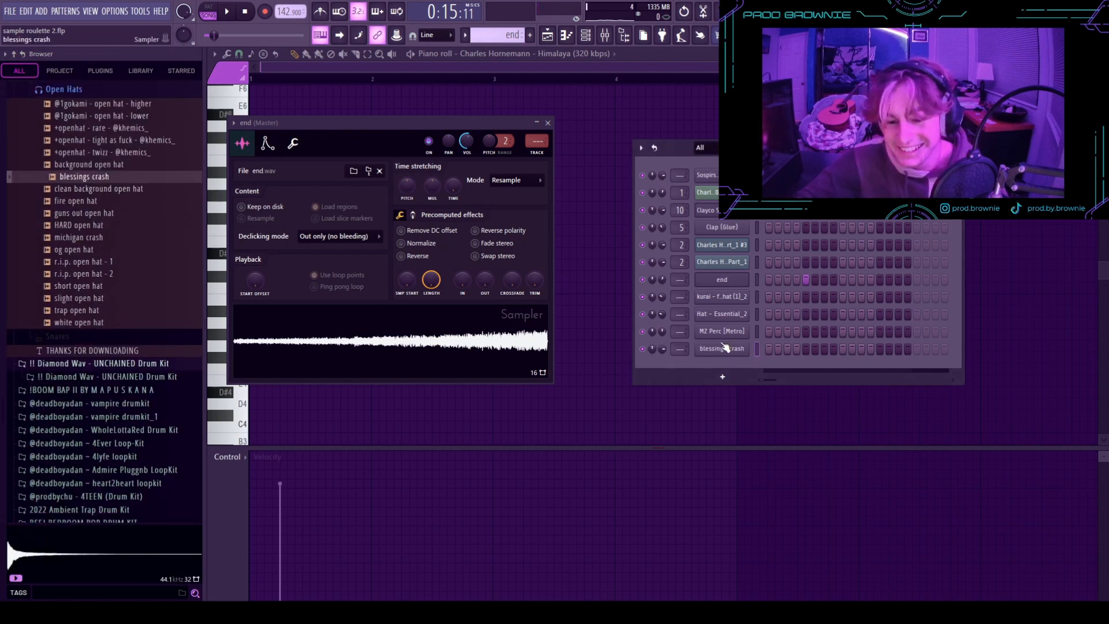
{"action": "left_click", "coordinate": [725, 348]}
{"action": "left_click", "coordinate": [448, 285]}
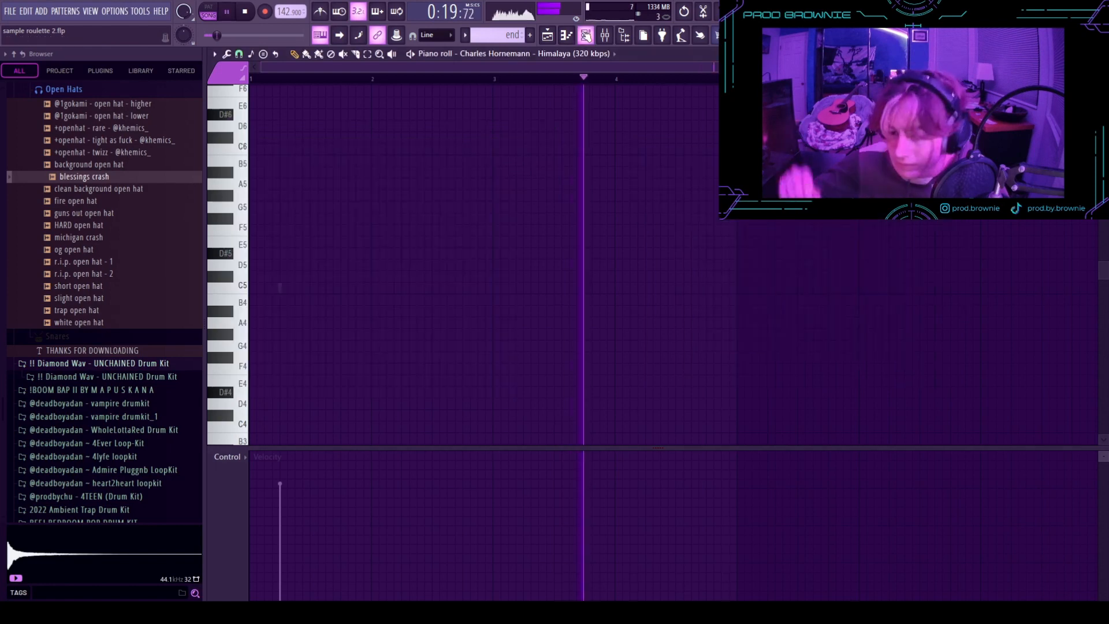
- Return to the playlist, stop playback and unmute Track 7 with the MZ Perc [Metro] clips
{"action": "left_click", "coordinate": [547, 35]}
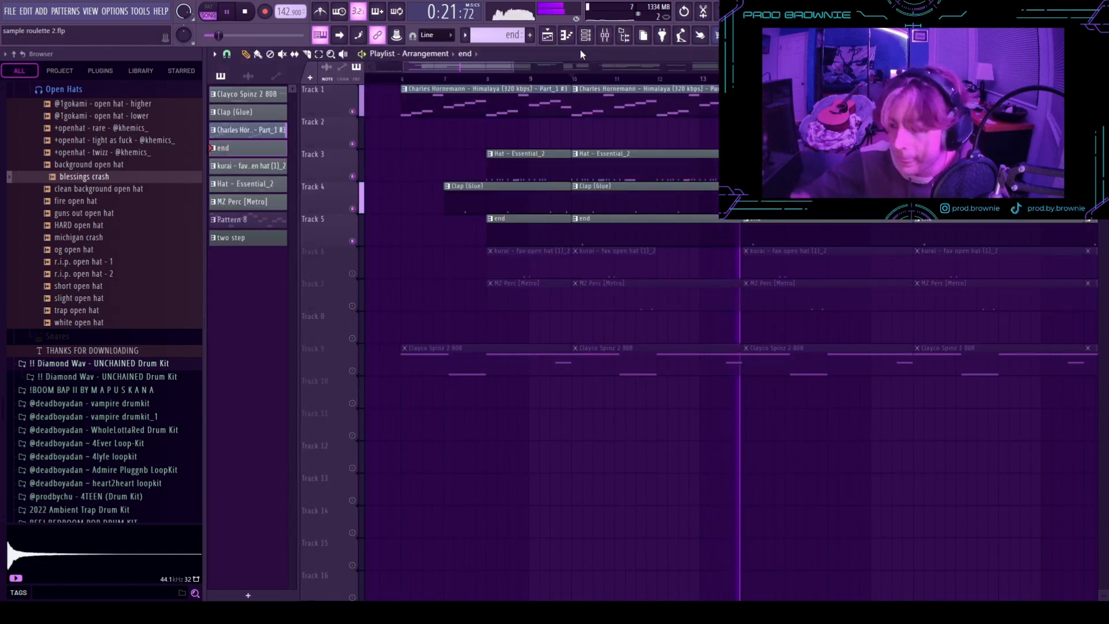
{"action": "key", "text": "space"}
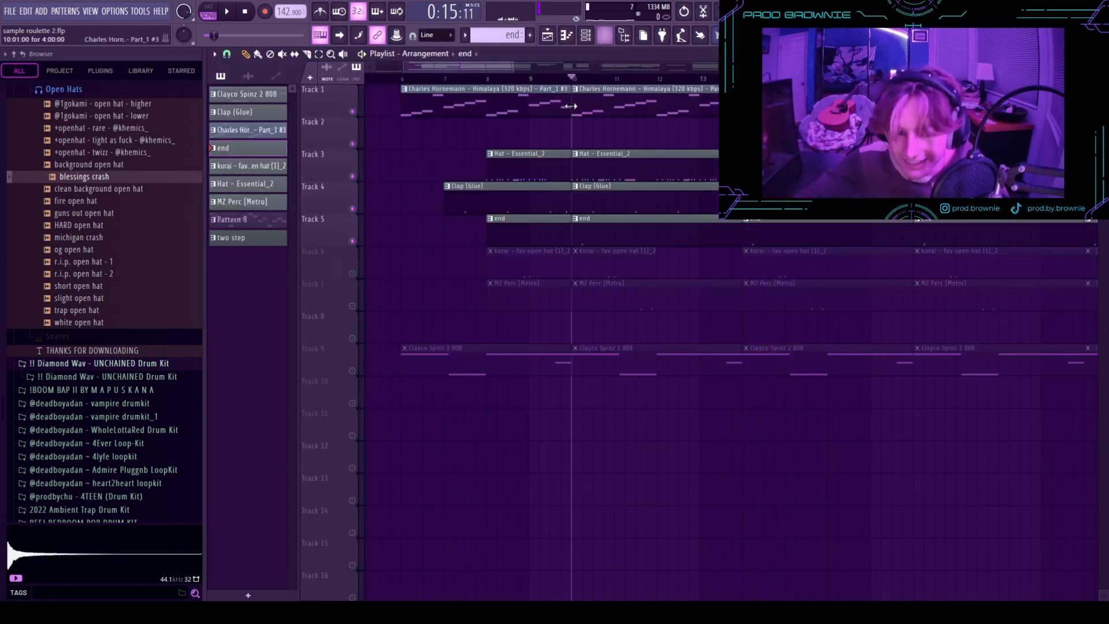
{"action": "left_click", "coordinate": [352, 274]}
{"action": "left_click", "coordinate": [353, 306]}
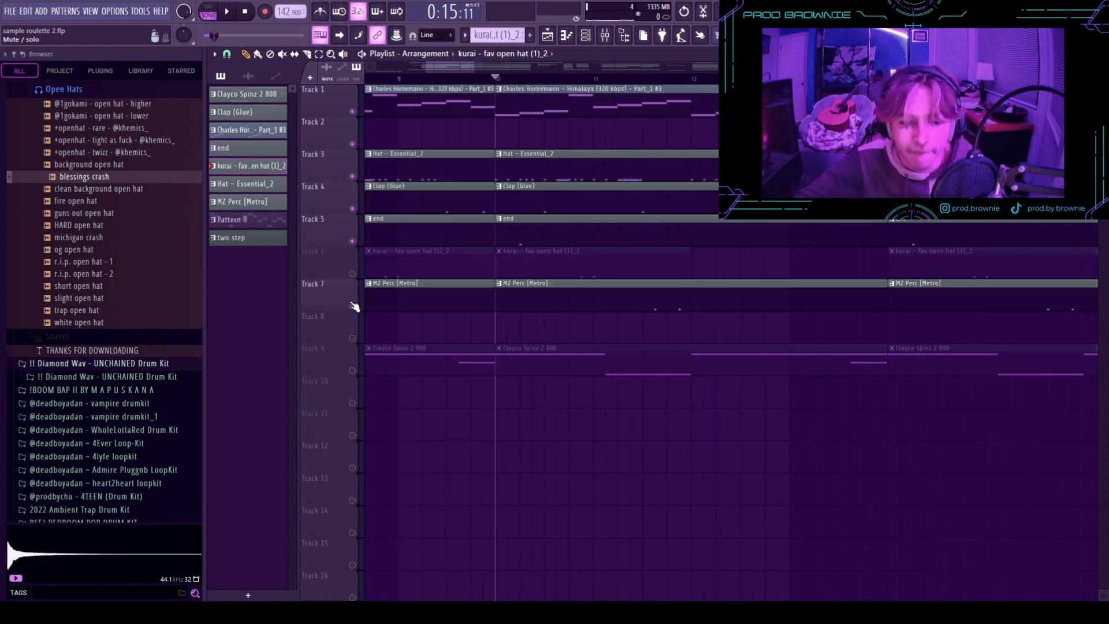
- Open the MZ Perc [Metro] pattern in the piano roll and play it with the unmuted tracks
{"action": "left_click", "coordinate": [582, 300]}
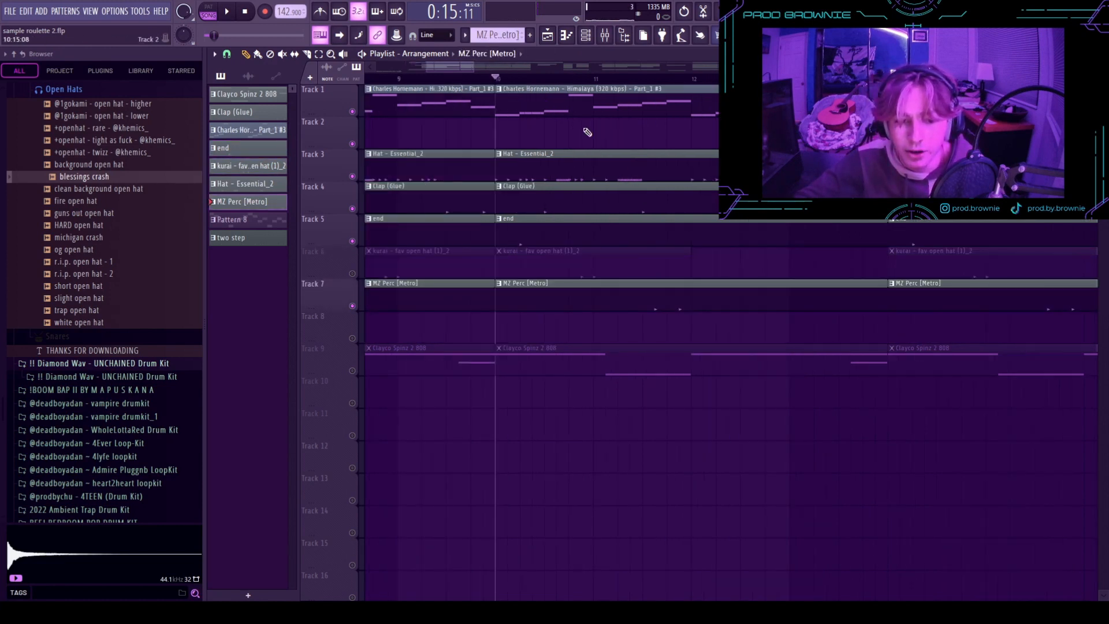
{"action": "key", "text": "F7"}
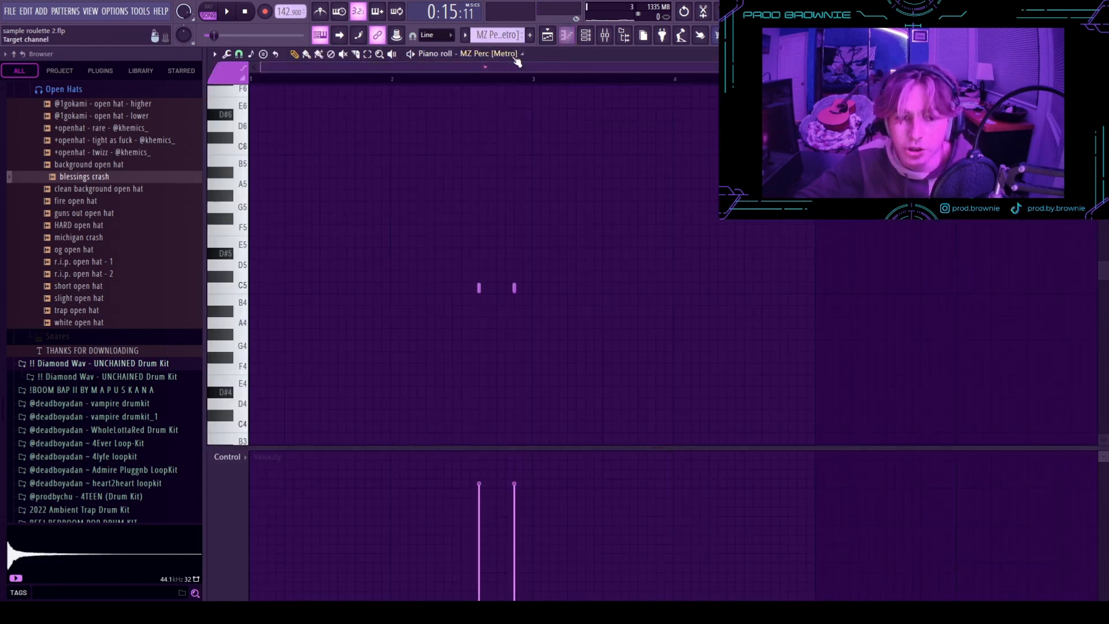
{"action": "scroll", "coordinate": [469, 260], "scroll_direction": "up", "scroll_amount": 3}
{"action": "key", "text": "space"}
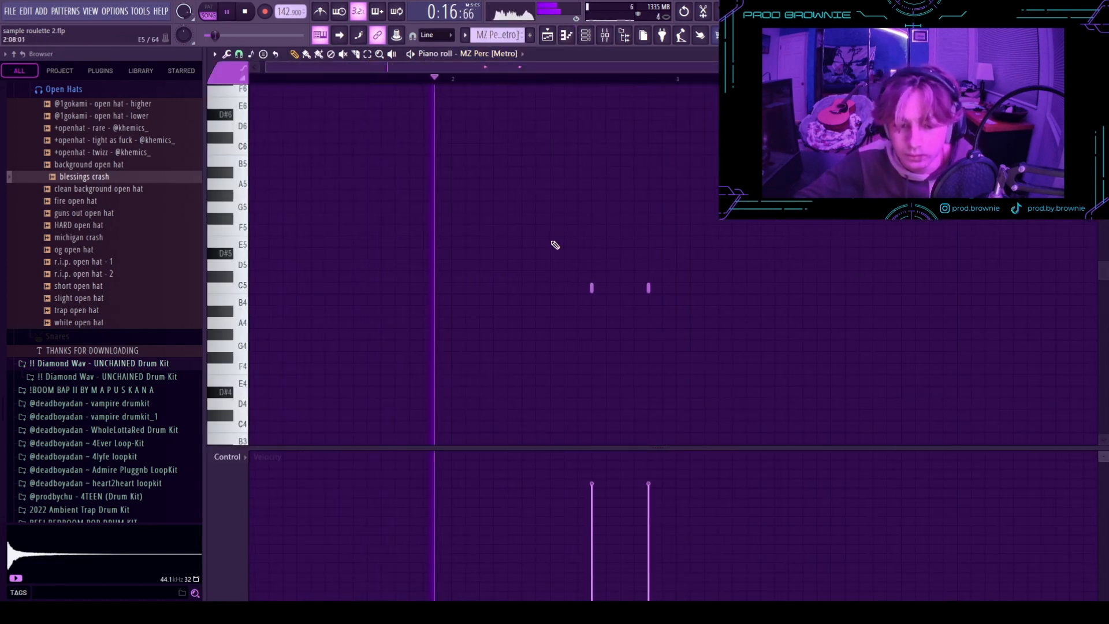
- Stop playback, add a C5 perc note in bar 2 ahead of the two existing notes, and play the pattern
{"action": "key", "text": "space"}
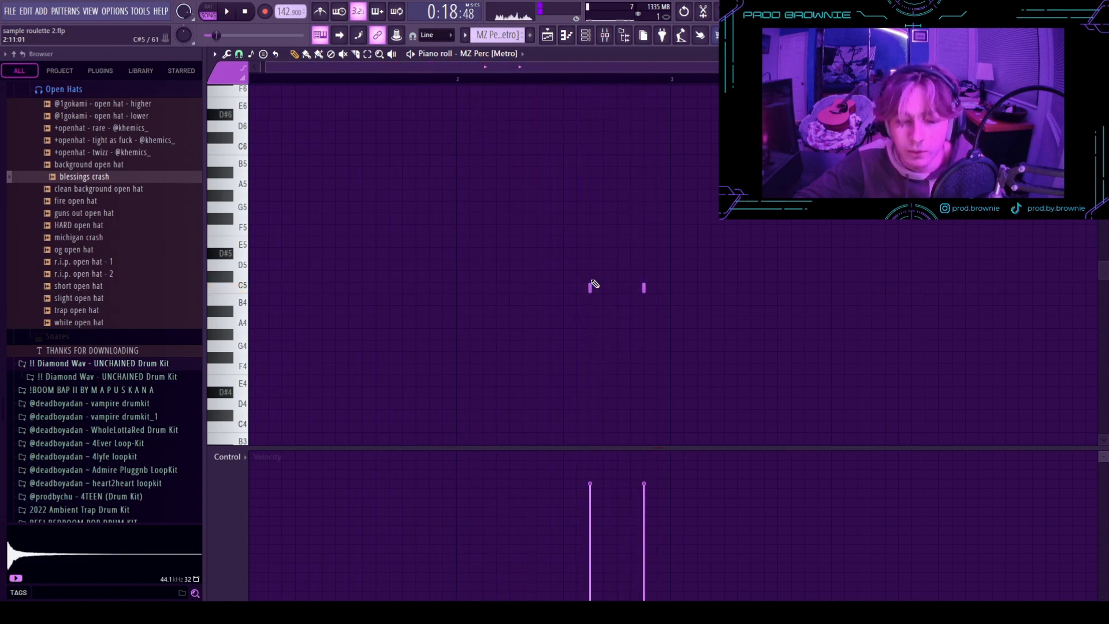
{"action": "left_click", "coordinate": [536, 287]}
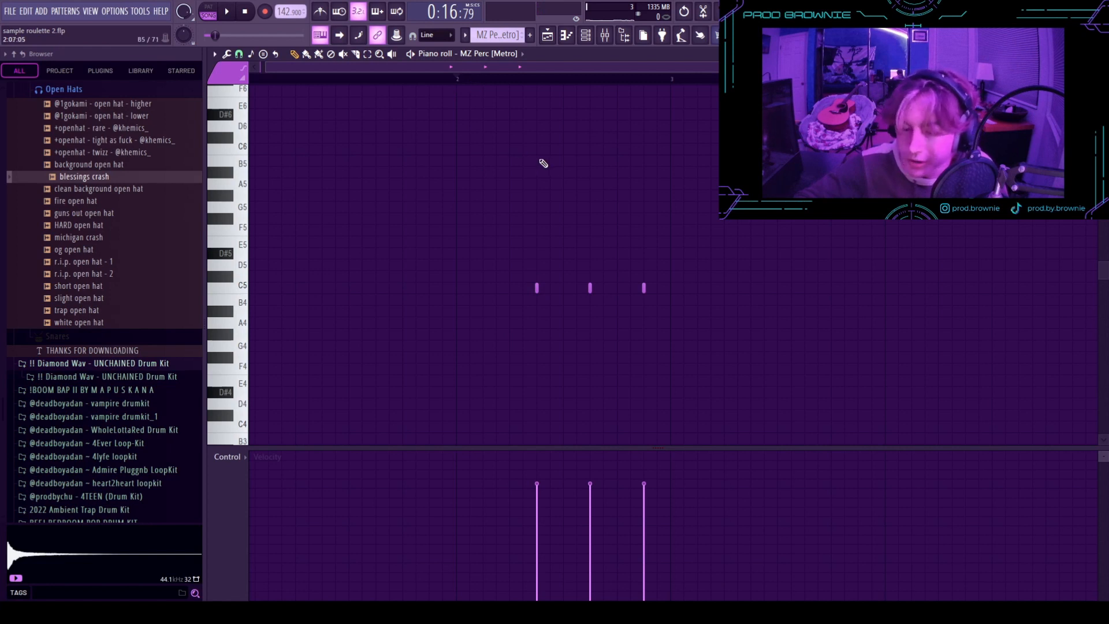
{"action": "key", "text": "space"}
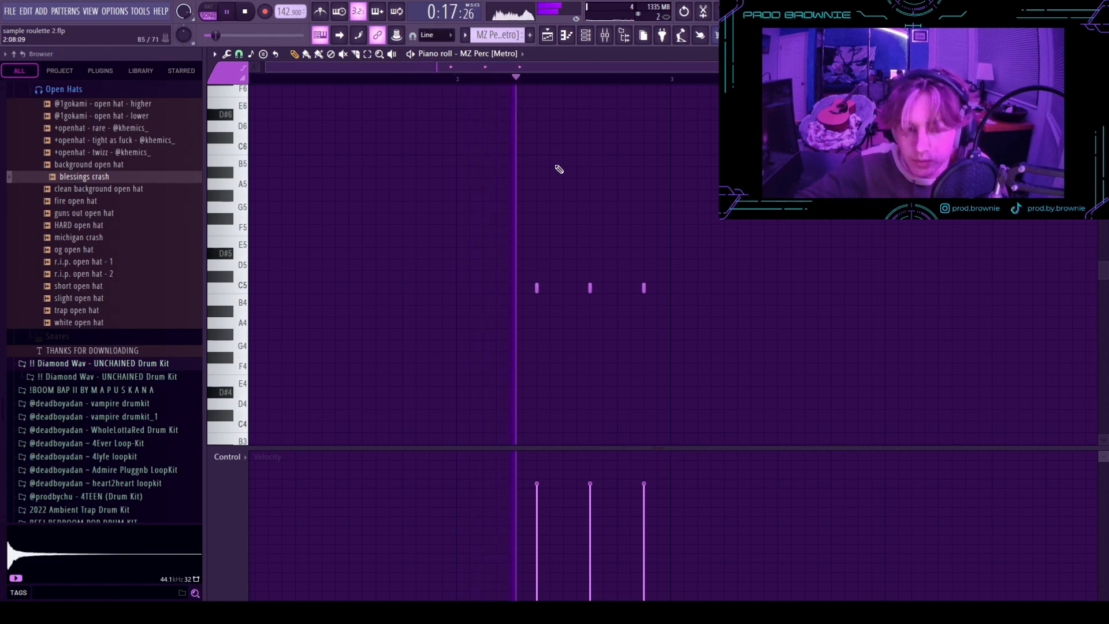
- Delete the first of the three C5 perc notes in bar 2 and return to the playlist
{"action": "right_click", "coordinate": [538, 288]}
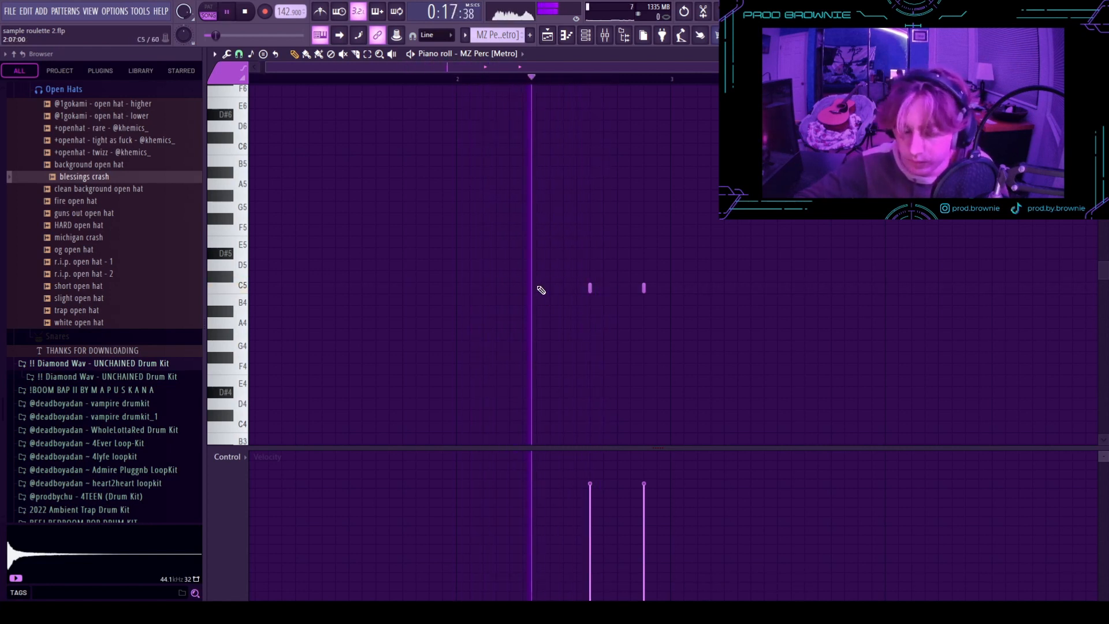
{"action": "key", "text": "F5"}
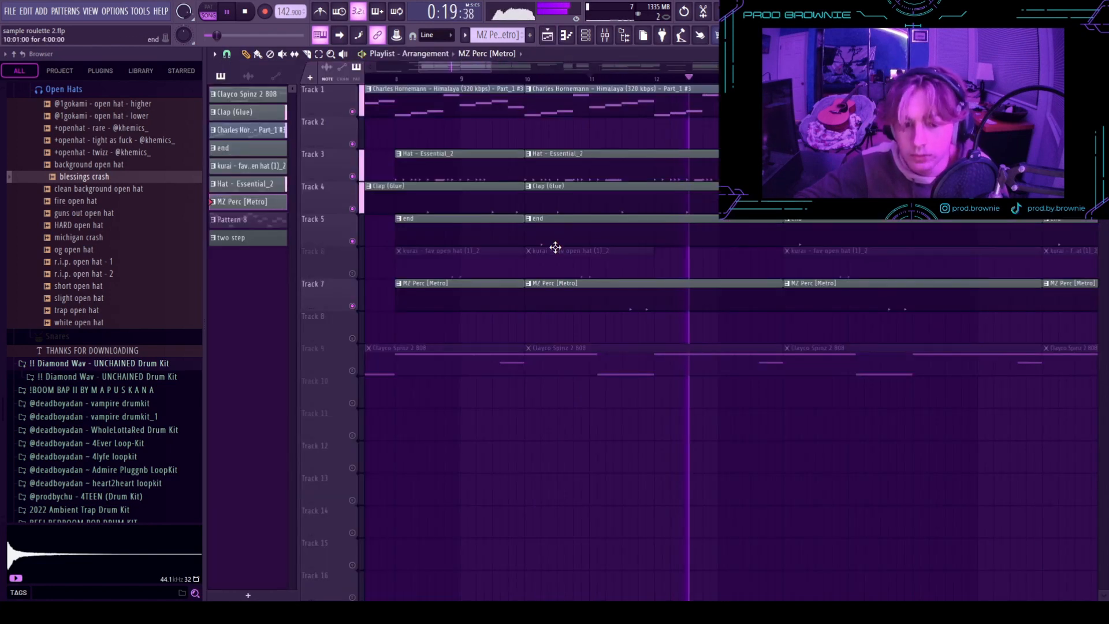
- Unmute Track 6, open its kurai - fav open hat (1)_2 pattern in the piano roll and play it
{"action": "double_click", "coordinate": [554, 249]}
{"action": "key", "text": "space"}
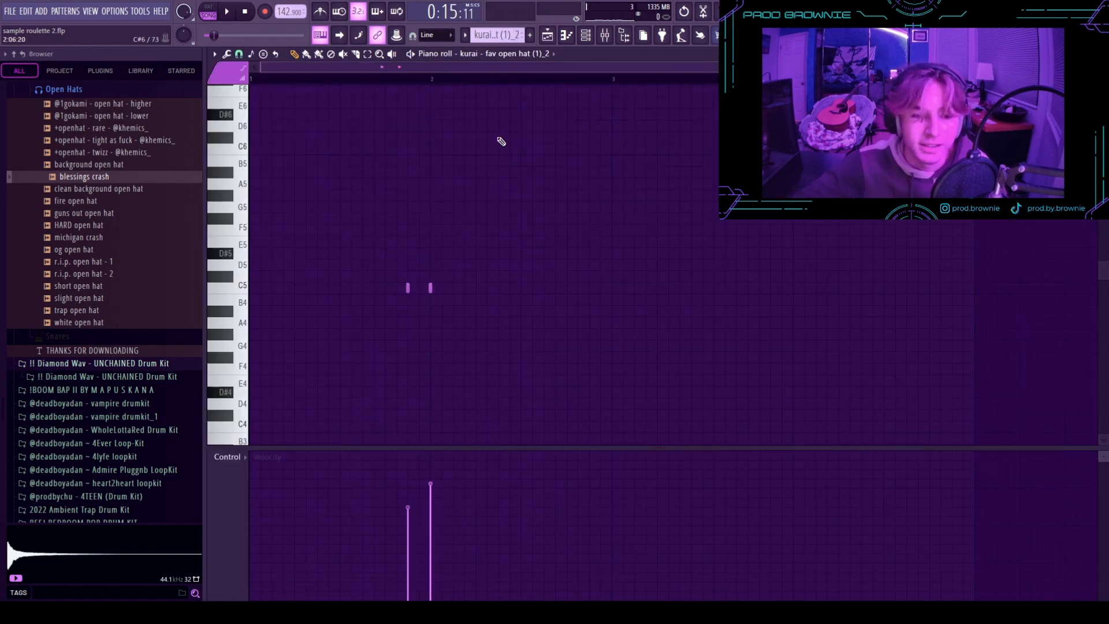
{"action": "key", "text": "space"}
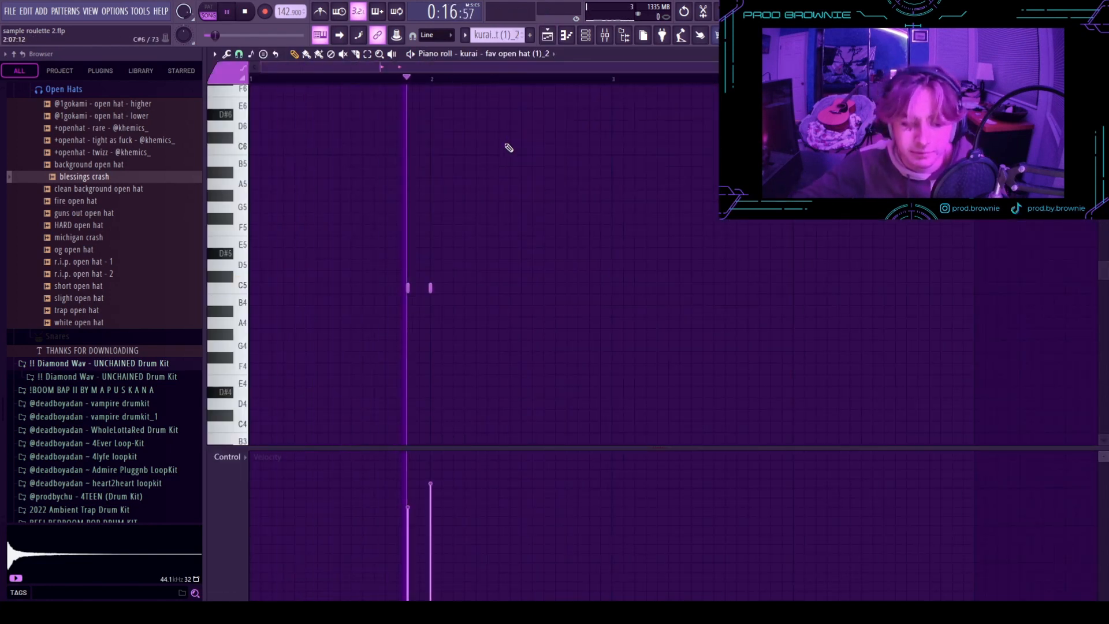
{"action": "key", "text": "space"}
- Select and deselect the two C5 open hat notes, and play the pattern again
{"action": "scroll", "coordinate": [414, 67], "scroll_direction": "up", "scroll_amount": 2}
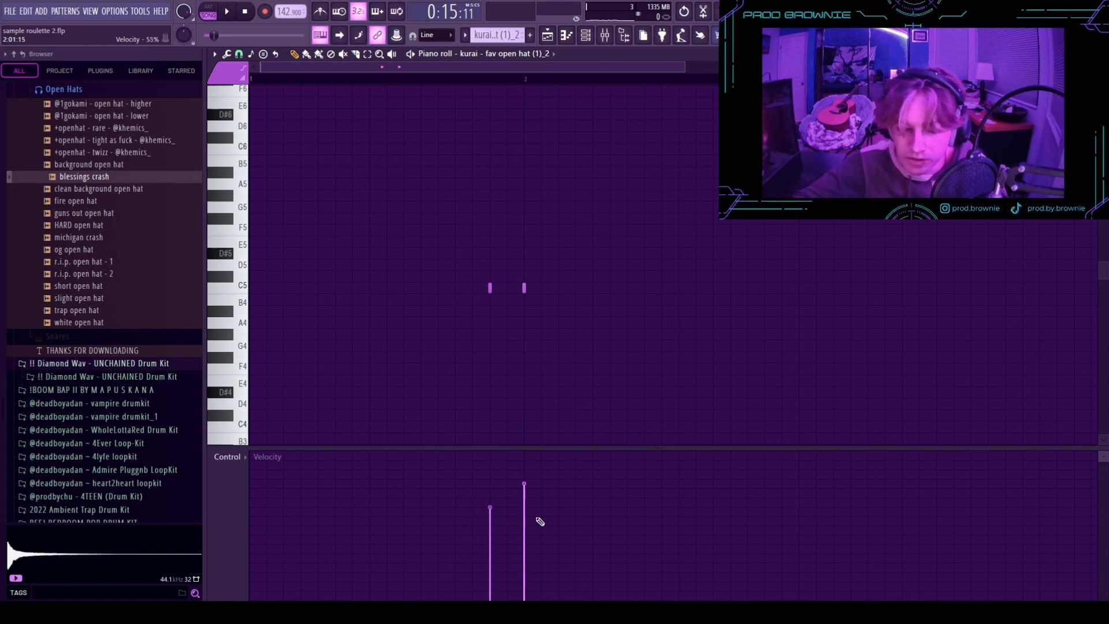
{"action": "left_click_drag", "start_coordinate": [635, 202], "coordinate": [362, 304]}
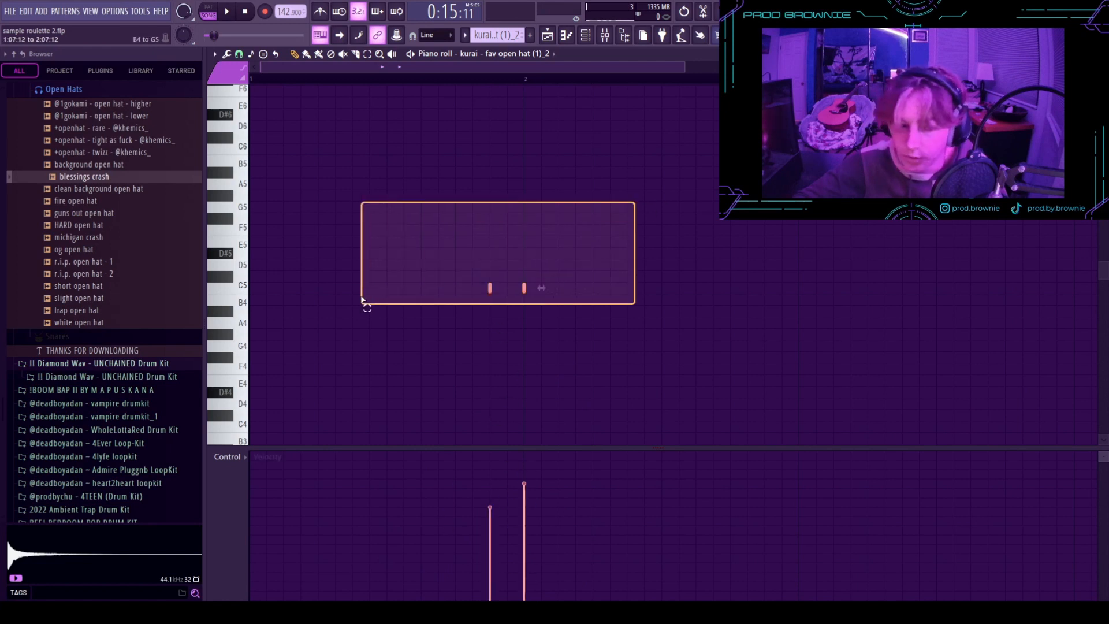
{"action": "left_click", "coordinate": [432, 212], "text": "ctrl"}
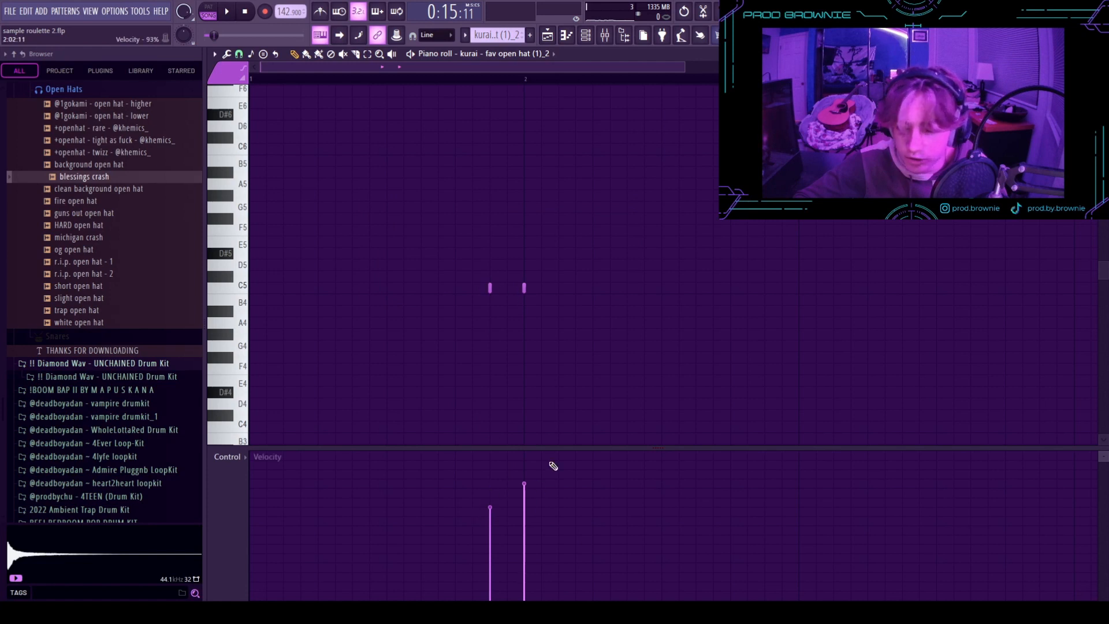
{"action": "key", "text": "space"}
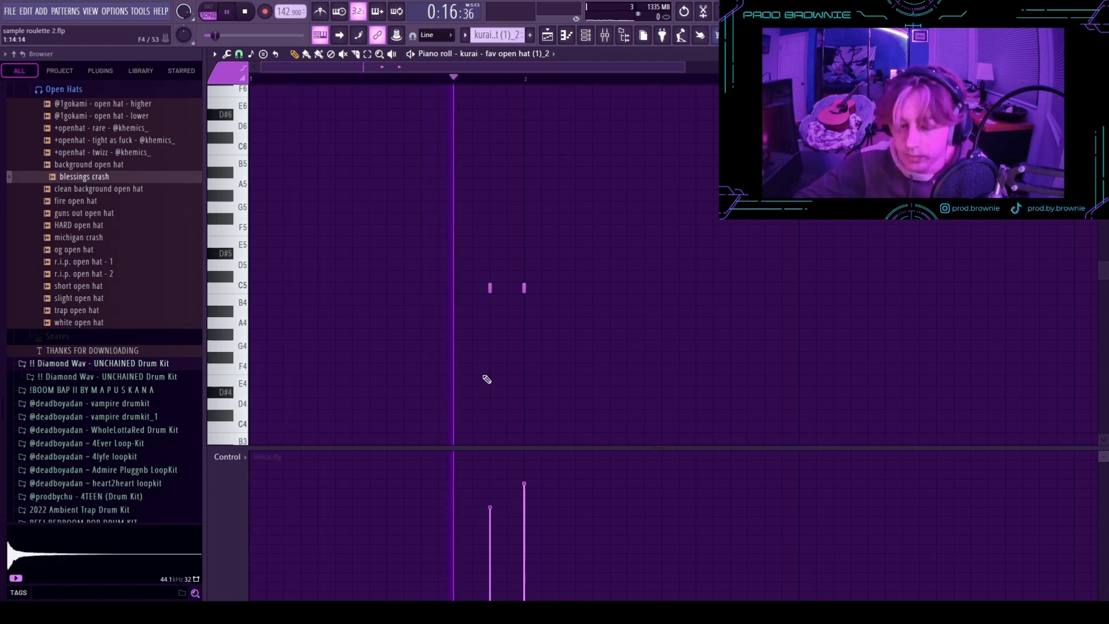
{"action": "key", "text": "space"}
- Return to the playlist, unmute and solo Track 9 with the Clayco Spinz 2 808 clips, and play it briefly
{"action": "key", "text": "F5"}
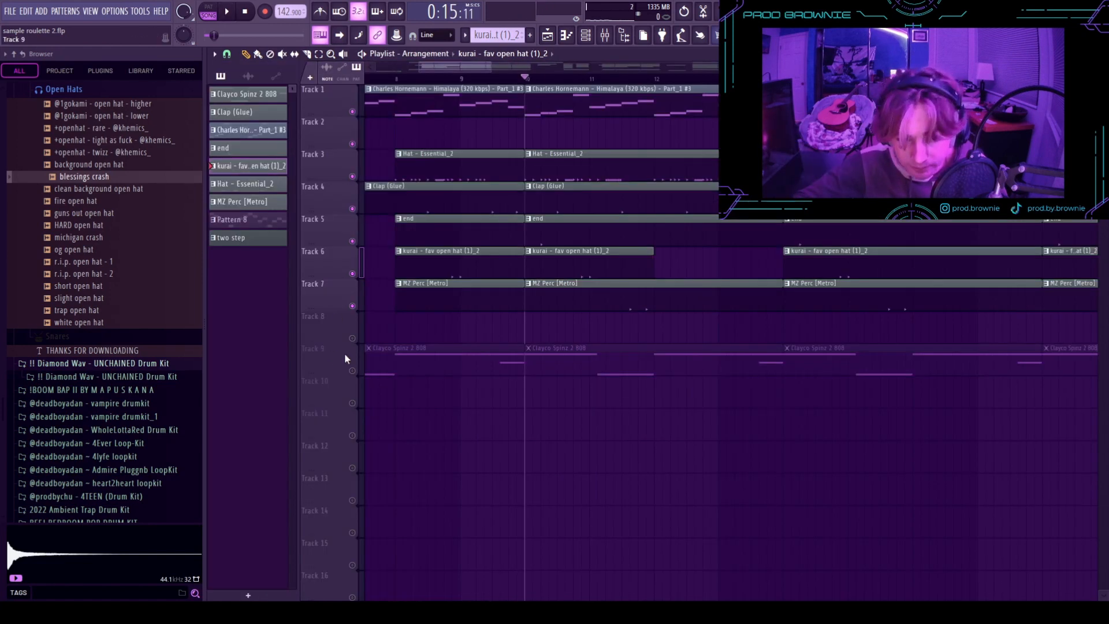
{"action": "left_click", "coordinate": [352, 371]}
{"action": "scroll", "coordinate": [519, 327], "scroll_direction": "down", "scroll_amount": 2}
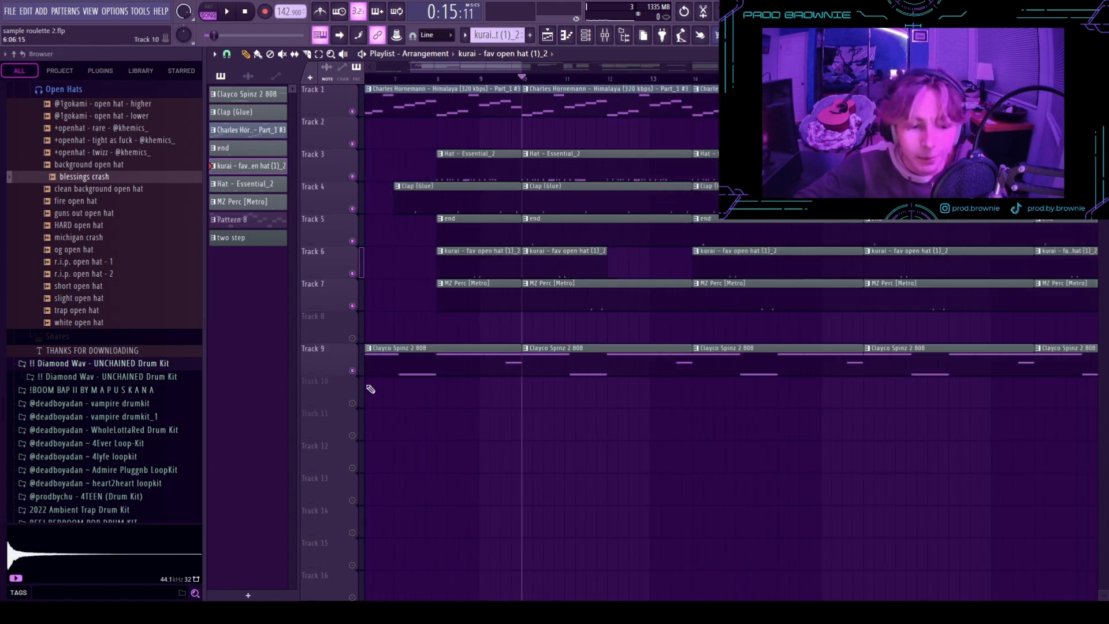
{"action": "right_click", "coordinate": [353, 371]}
{"action": "key", "text": "space"}
{"action": "key", "text": "space"}
- Open the Clayco Spinz 2 808 pattern from Track 9 in the piano roll
{"action": "key", "text": "F6"}
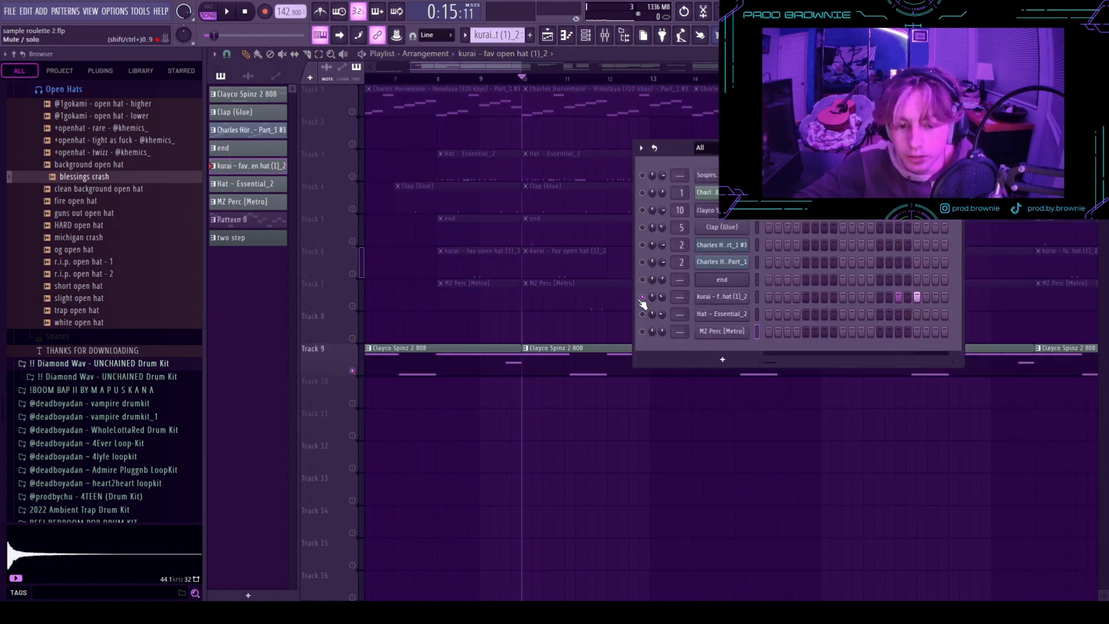
{"action": "left_click", "coordinate": [586, 36]}
{"action": "left_click", "coordinate": [566, 35]}
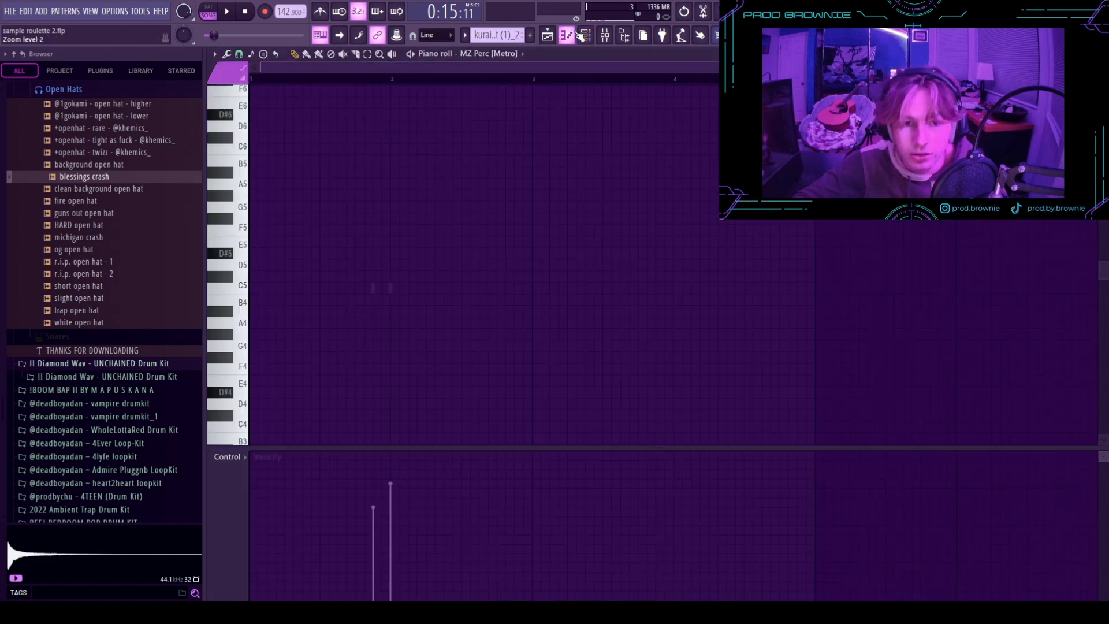
{"action": "left_click", "coordinate": [567, 36]}
{"action": "left_click", "coordinate": [555, 348]}
{"action": "left_click", "coordinate": [566, 35]}
{"action": "left_click", "coordinate": [492, 126]}
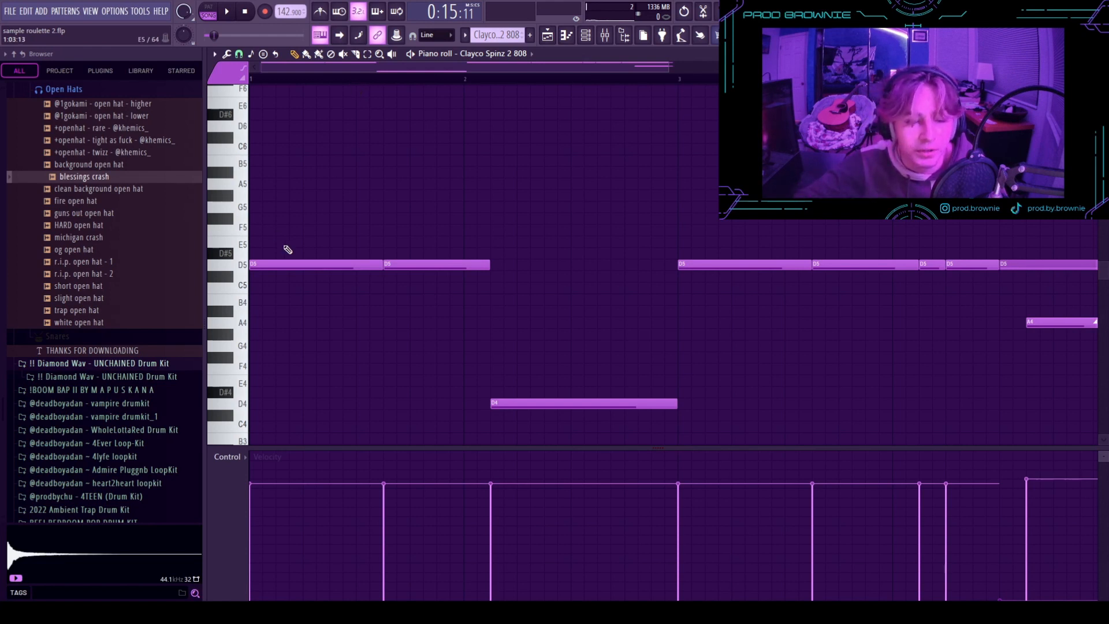
{"action": "scroll", "coordinate": [342, 161], "scroll_direction": "up", "scroll_amount": 3}
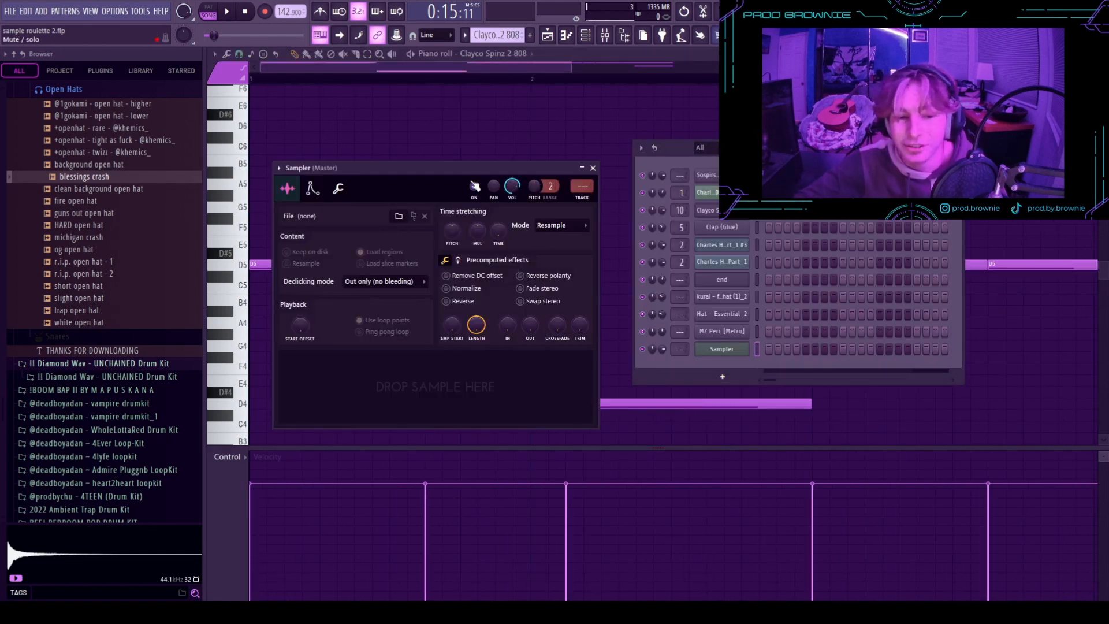
- Add an empty Sampler channel, open its piano roll and stamp a one-bar D minor scale in bar 1
{"action": "left_click", "coordinate": [496, 58]}
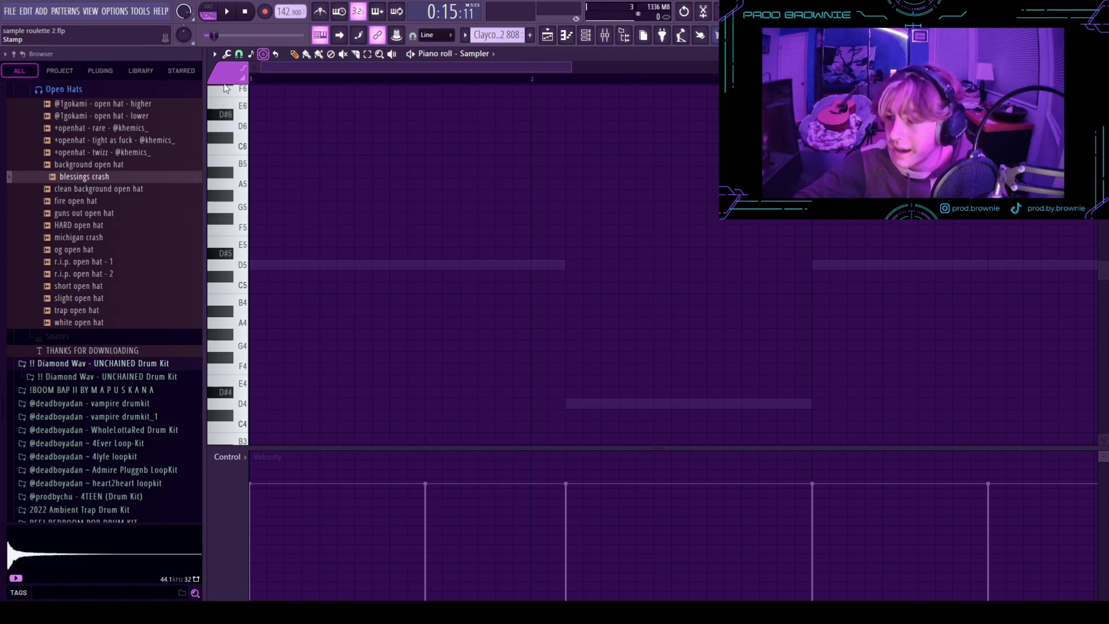
{"action": "left_click", "coordinate": [278, 329]}
{"action": "left_click_drag", "start_coordinate": [253, 256], "coordinate": [532, 284]}
- Copy the stamped scale into the octaves below and above, and extend all its notes through bar 4
{"action": "scroll", "coordinate": [520, 285], "scroll_direction": "down", "scroll_amount": 5}
{"action": "left_click_drag", "start_coordinate": [266, 265], "coordinate": [258, 133]}
{"action": "scroll", "coordinate": [299, 219], "scroll_direction": "down", "scroll_amount": 2}
{"action": "left_click_drag", "start_coordinate": [269, 196], "coordinate": [184, 342]}
{"action": "scroll", "coordinate": [283, 254], "scroll_direction": "down", "scroll_amount": 3}
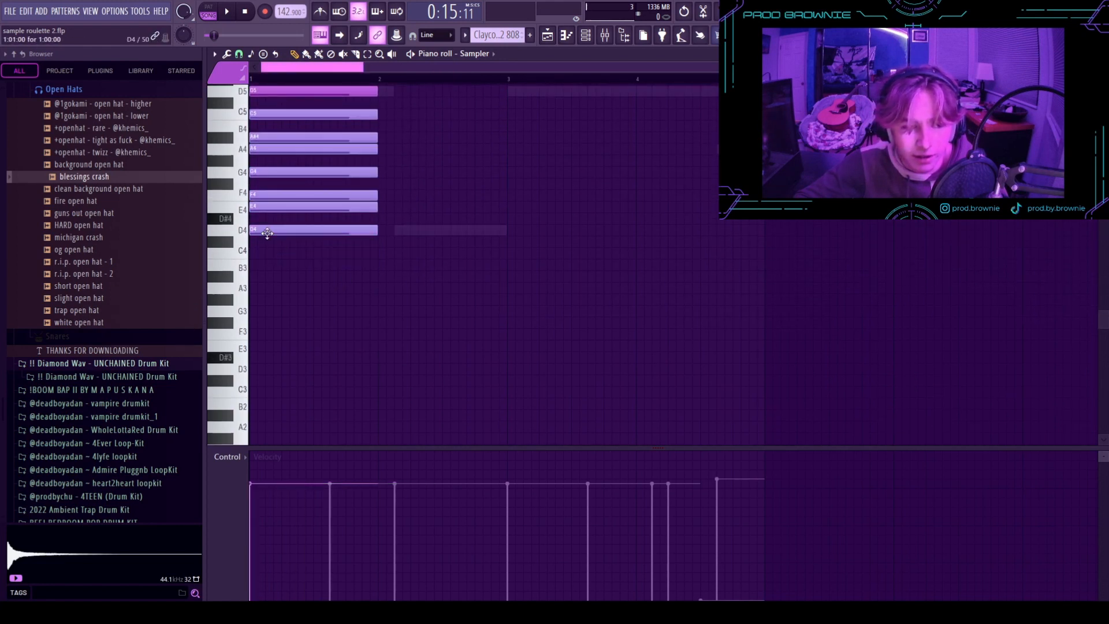
{"action": "left_click_drag", "start_coordinate": [268, 232], "coordinate": [176, 374]}
{"action": "left_click_drag", "start_coordinate": [319, 414], "coordinate": [269, 4]}
{"action": "left_click_drag", "start_coordinate": [373, 214], "coordinate": [759, 228]}
{"action": "scroll", "coordinate": [750, 231], "scroll_direction": "down", "scroll_amount": 3}
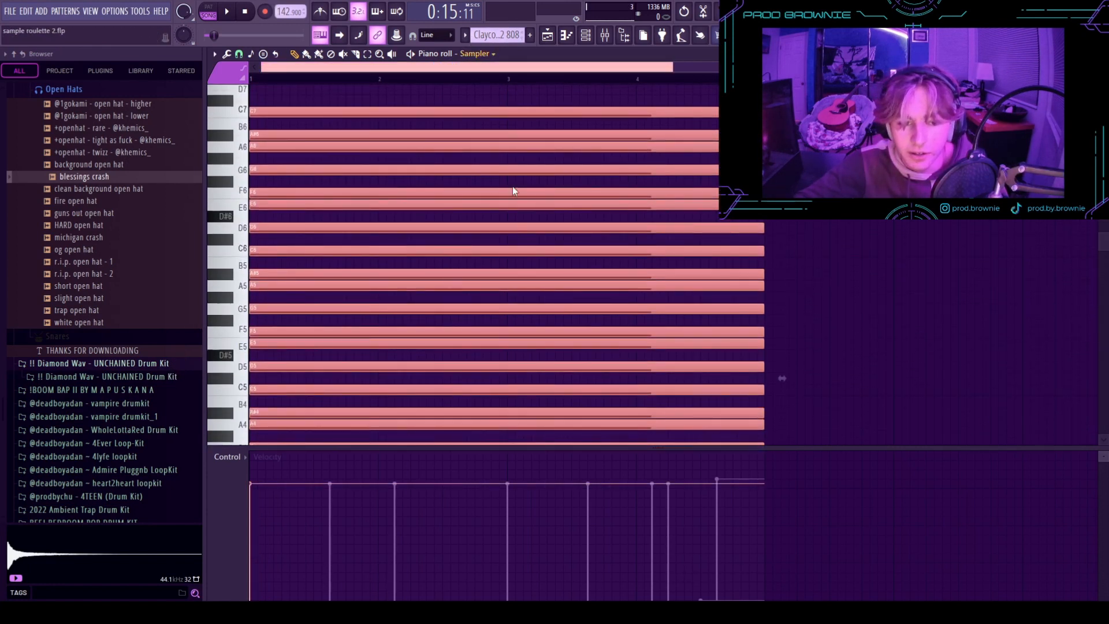
- Switch the piano roll to the Clayco Spinz 2 808 channel and examine its notes against the ghosted scale
{"action": "left_click", "coordinate": [505, 142]}
{"action": "scroll", "coordinate": [352, 257], "scroll_direction": "down", "scroll_amount": 5}
{"action": "scroll", "coordinate": [316, 82], "scroll_direction": "up", "scroll_amount": 5}
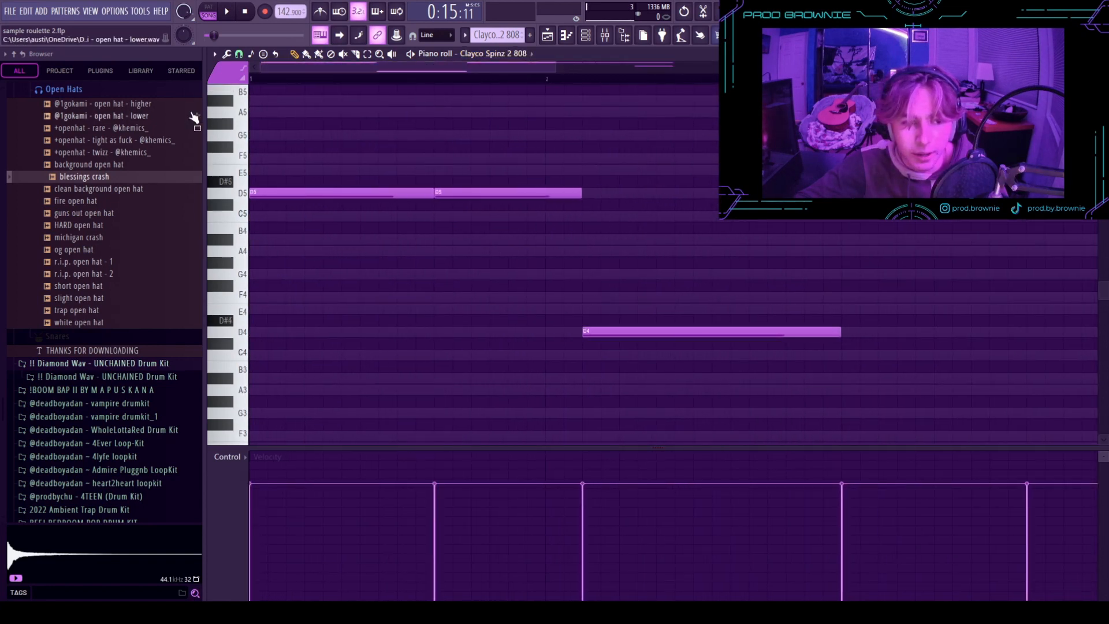
{"action": "scroll", "coordinate": [303, 151], "scroll_direction": "up", "scroll_amount": 3}
{"action": "scroll", "coordinate": [306, 155], "scroll_direction": "down", "scroll_amount": 3}
- Try the Clayco Spinz 2 808 notes one octave higher, and move them back down an octave
{"action": "key", "text": "ctrl+Up"}
{"action": "scroll", "coordinate": [469, 203], "scroll_direction": "up", "scroll_amount": 4}
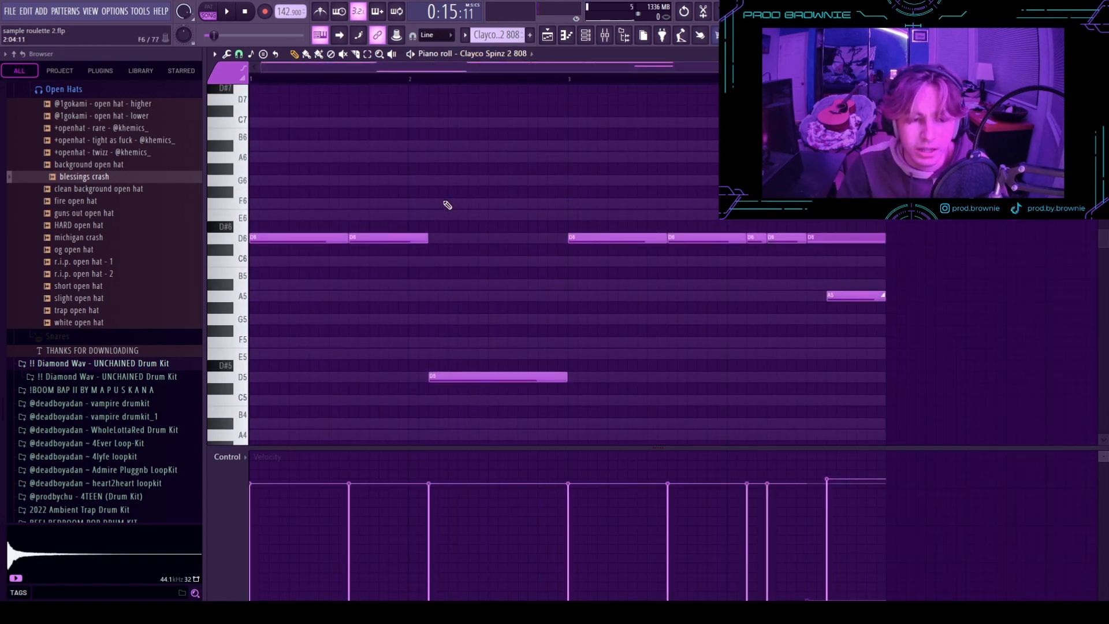
{"action": "scroll", "coordinate": [488, 226], "scroll_direction": "down", "scroll_amount": 4}
{"action": "scroll", "coordinate": [491, 226], "scroll_direction": "up", "scroll_amount": 4}
{"action": "key", "text": "ctrl+a"}
{"action": "scroll", "coordinate": [485, 259], "scroll_direction": "down", "scroll_amount": 5}
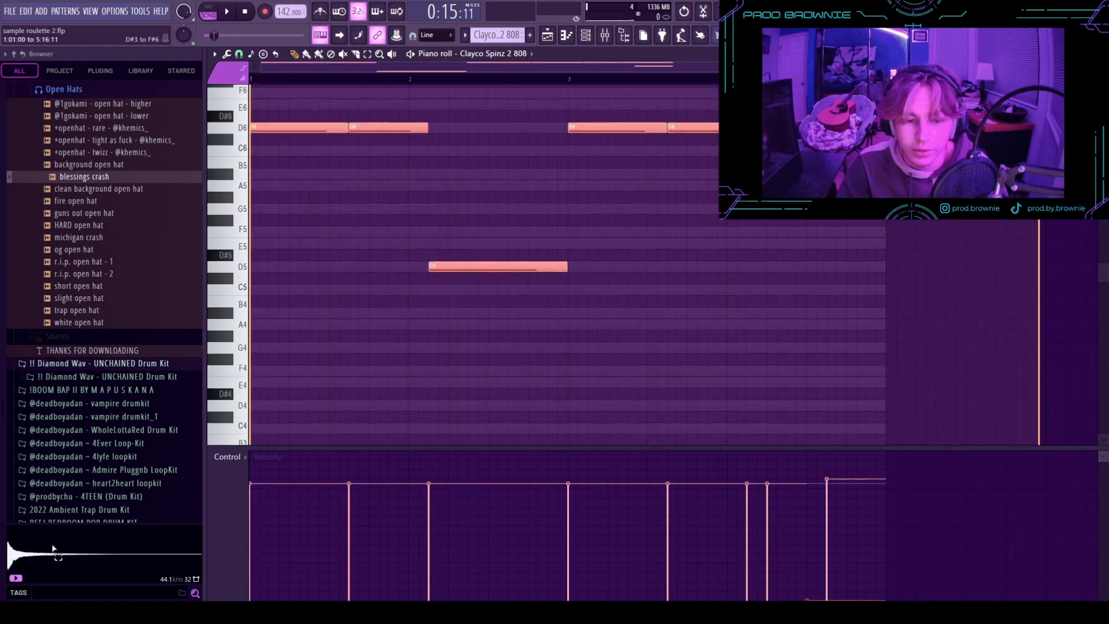
{"action": "key", "text": "ctrl+Down"}
{"action": "key", "text": "ctrl+d"}
{"action": "scroll", "coordinate": [386, 351], "scroll_direction": "down", "scroll_amount": 1}
{"action": "scroll", "coordinate": [386, 351], "scroll_direction": "up", "scroll_amount": 1}
- Play the Clayco Spinz 2 808 pattern through its four bars
{"action": "left_click", "coordinate": [586, 36]}
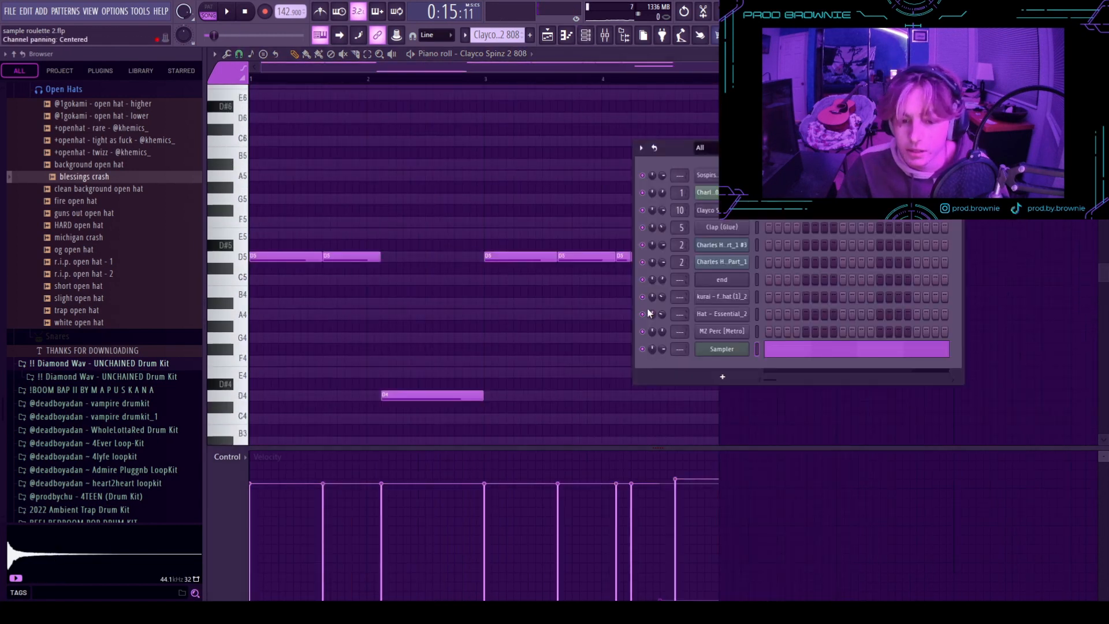
{"action": "key", "text": "space"}
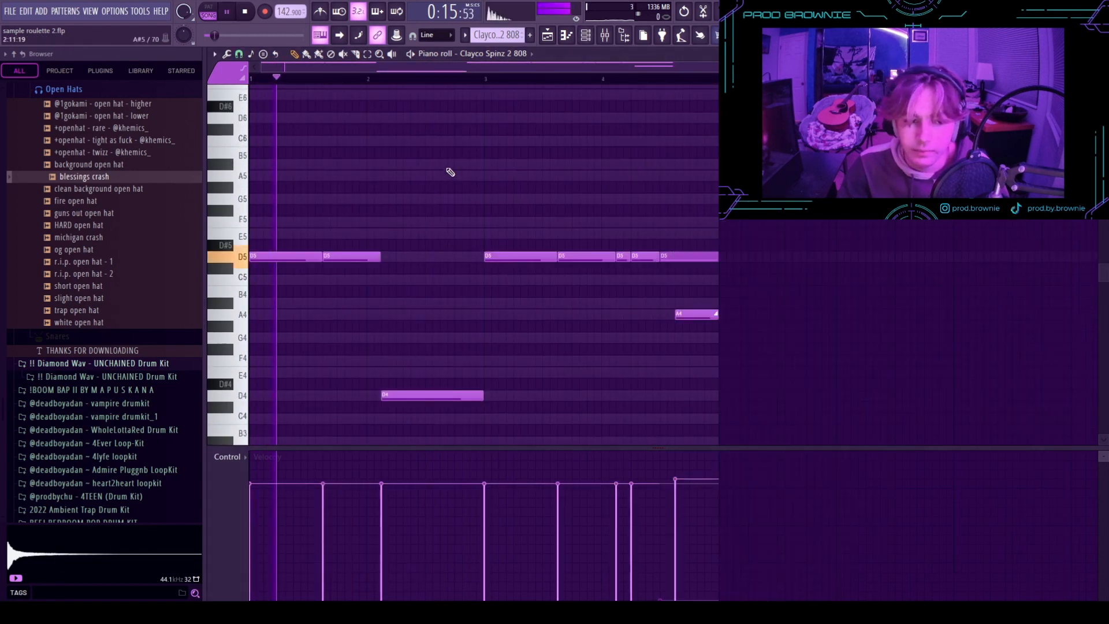
{"action": "key", "text": "F6"}
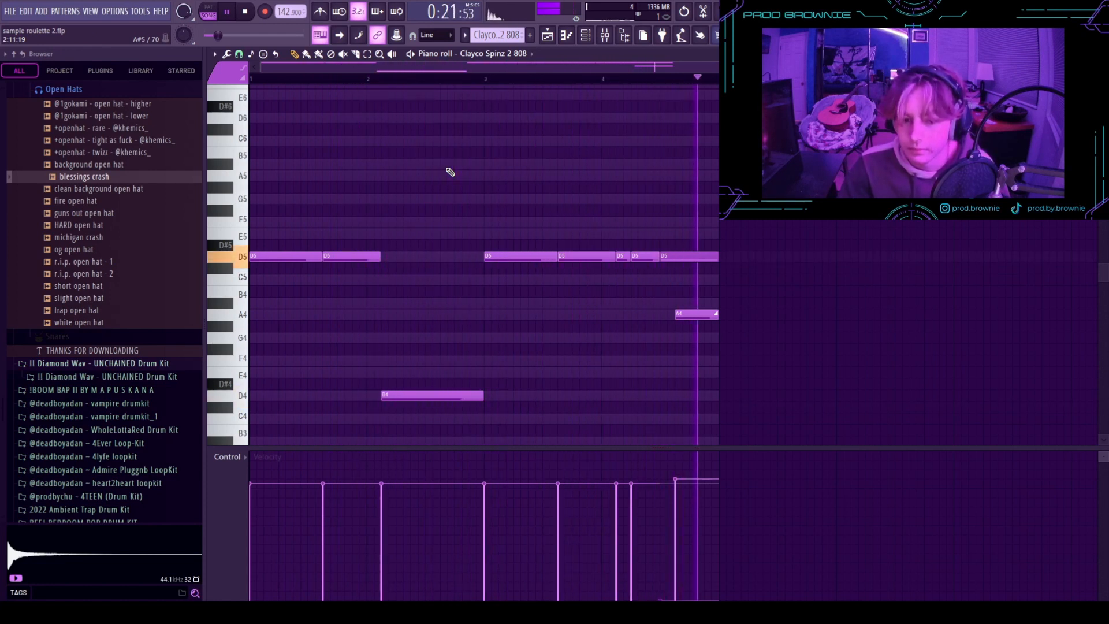
- Open the Clayco Spinz 2 808 channel settings and show the Boost control among its precomputed effects
{"action": "scroll", "coordinate": [344, 95], "scroll_direction": "up", "scroll_amount": 2}
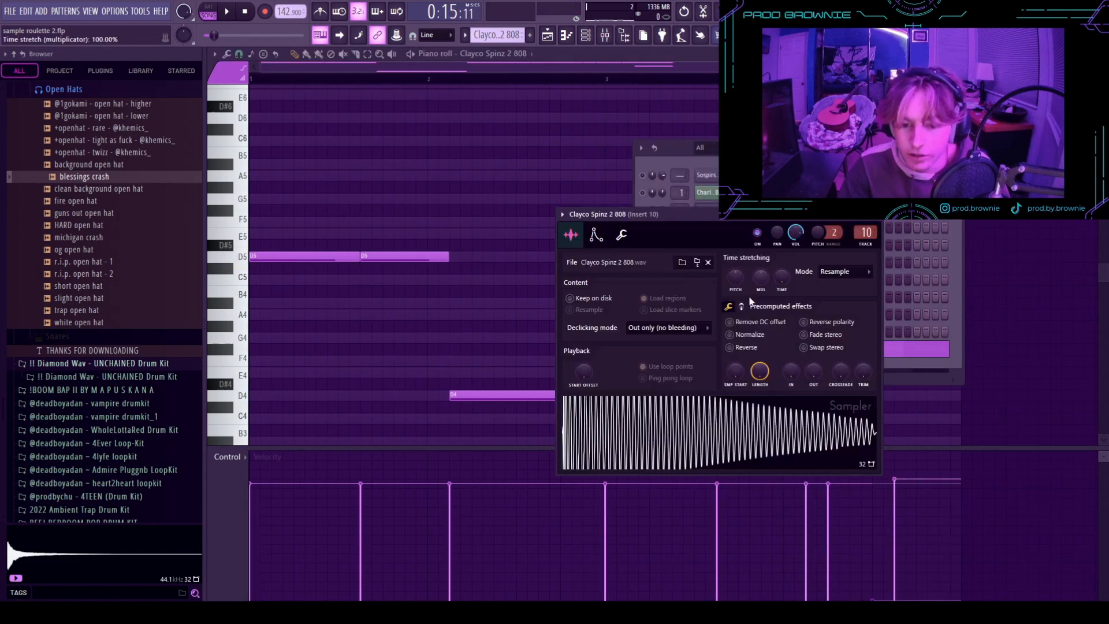
{"action": "left_click", "coordinate": [742, 306]}
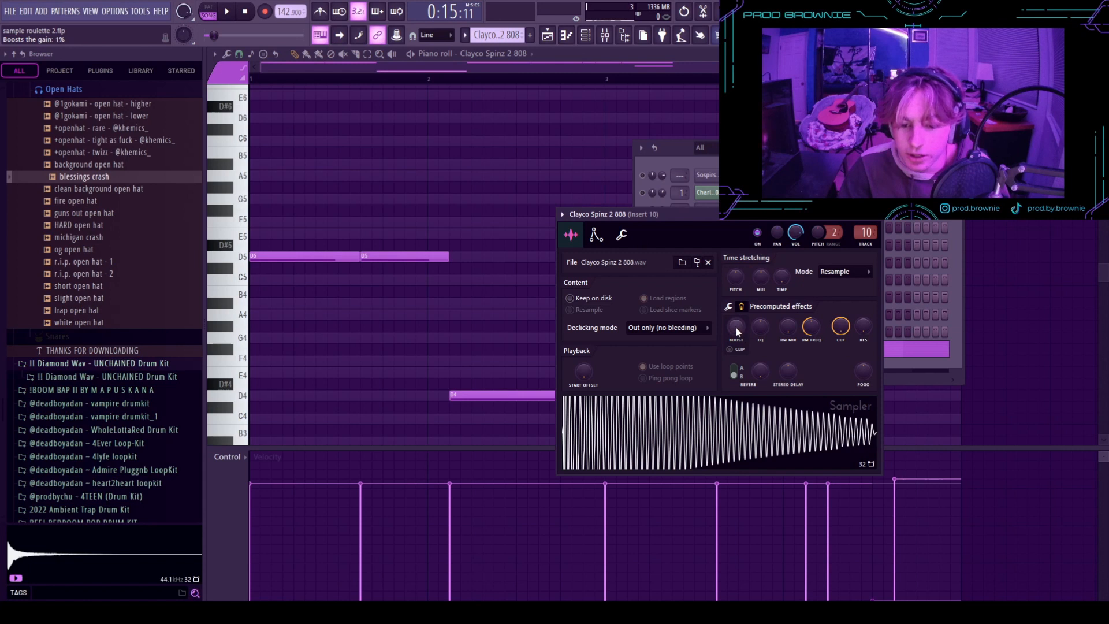
{"action": "left_click_drag", "start_coordinate": [736, 331], "coordinate": [741, 331]}
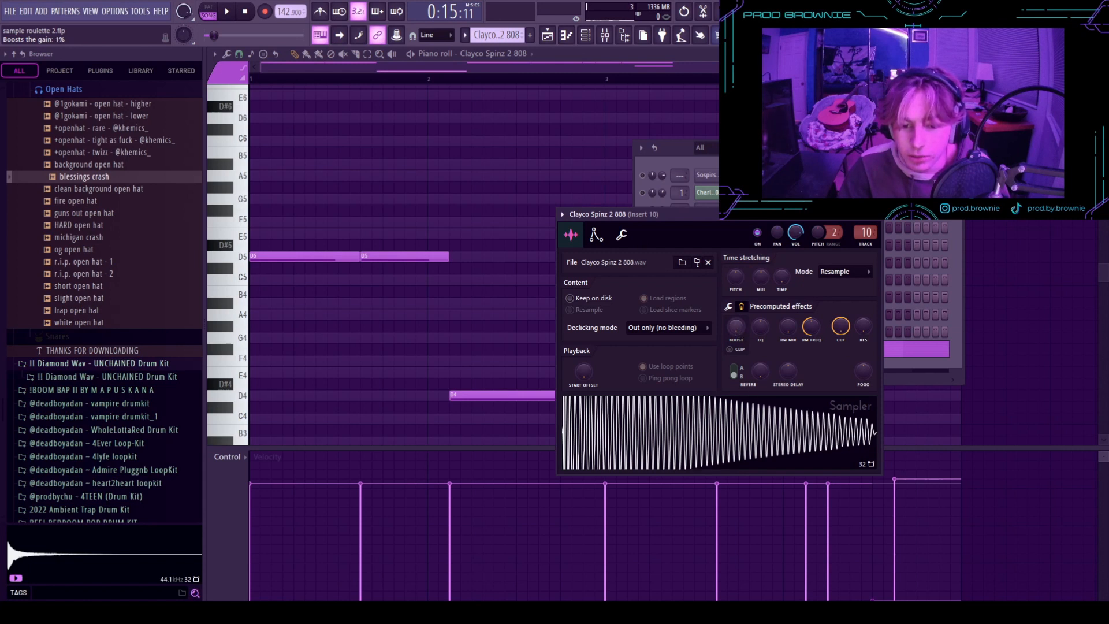
- Show the 808's volume envelope settings and audition the sample several times at its root note C5
{"action": "left_click", "coordinate": [596, 234]}
{"action": "left_click", "coordinate": [582, 266]}
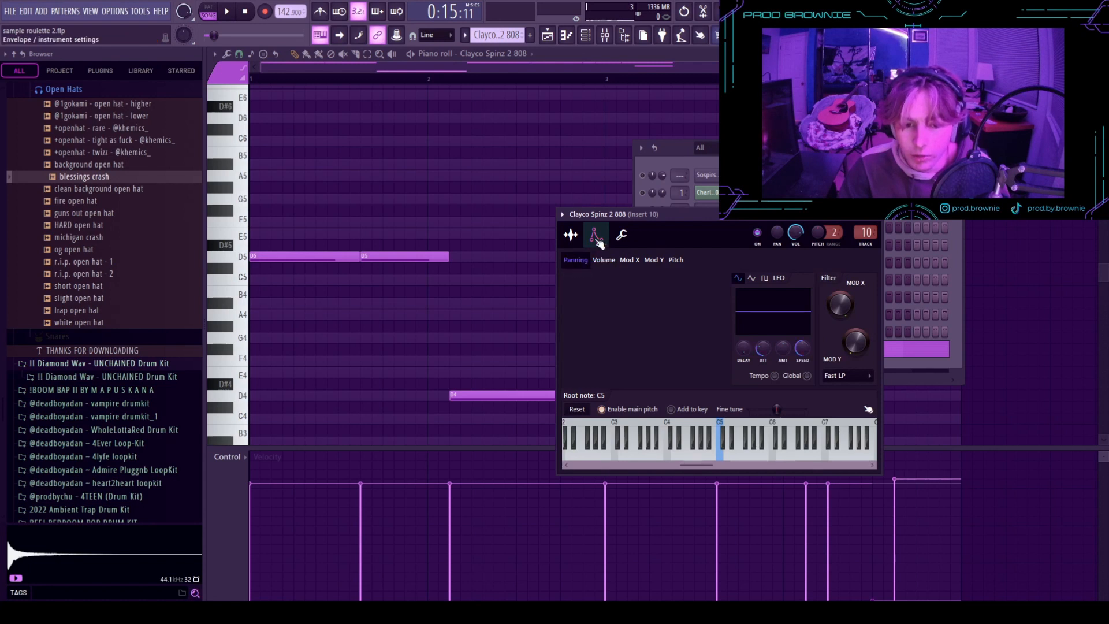
{"action": "left_click", "coordinate": [574, 238]}
{"action": "left_click", "coordinate": [595, 236]}
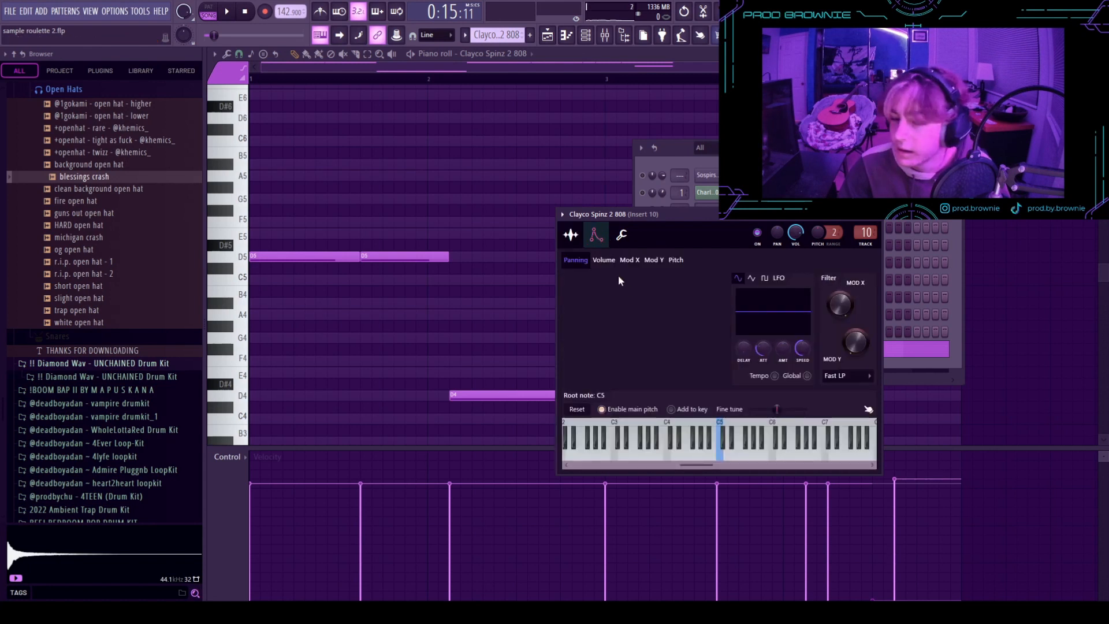
{"action": "left_click", "coordinate": [603, 259]}
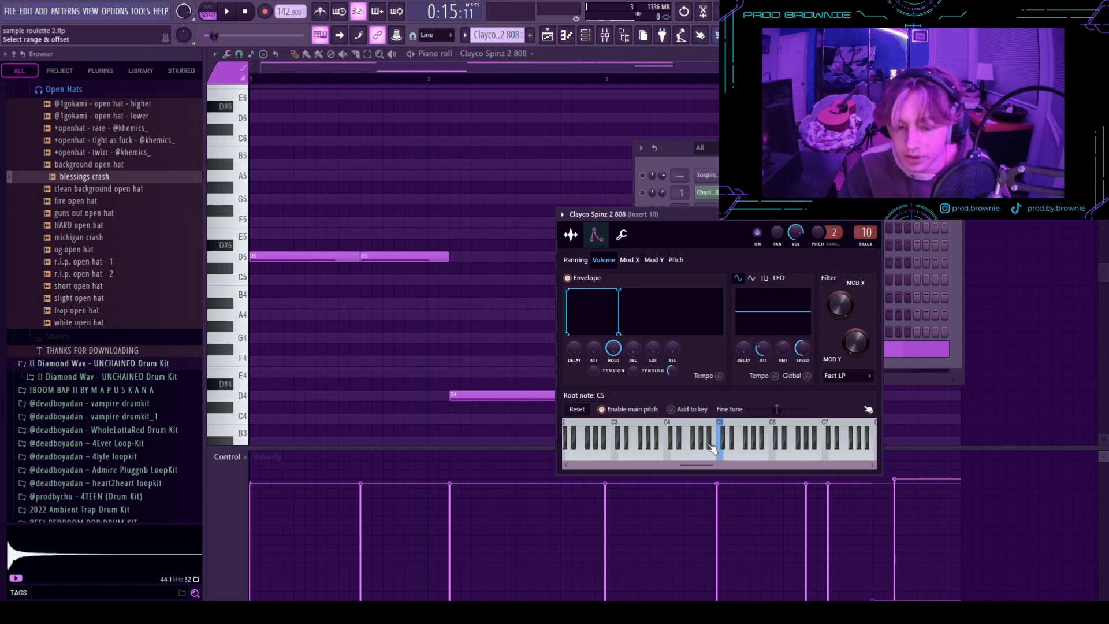
{"action": "left_click", "coordinate": [723, 456]}
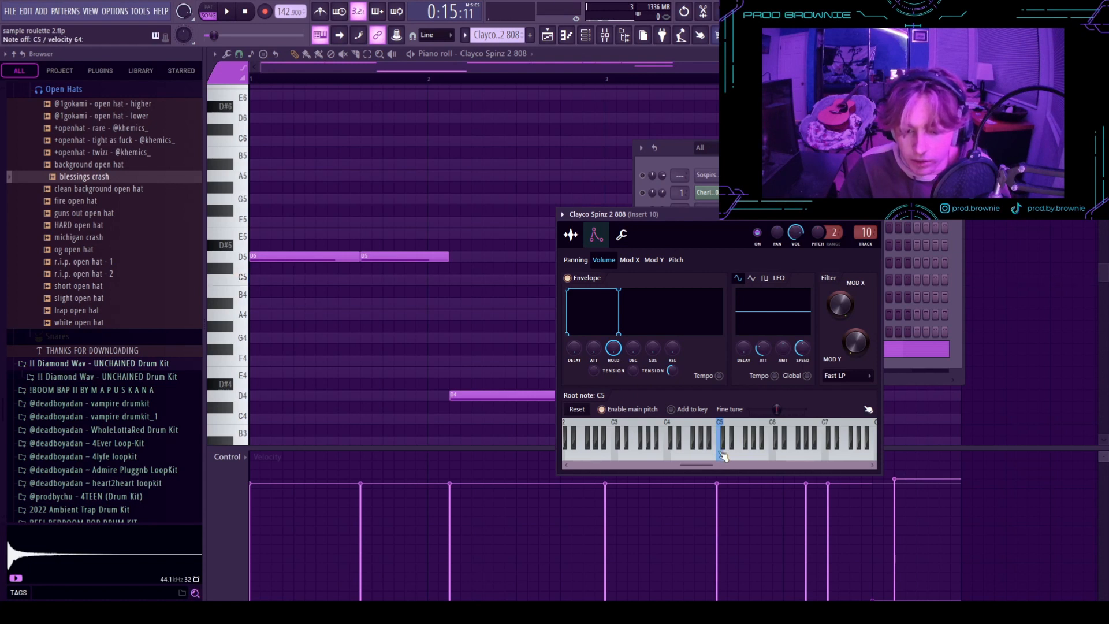
{"action": "left_click", "coordinate": [723, 456]}
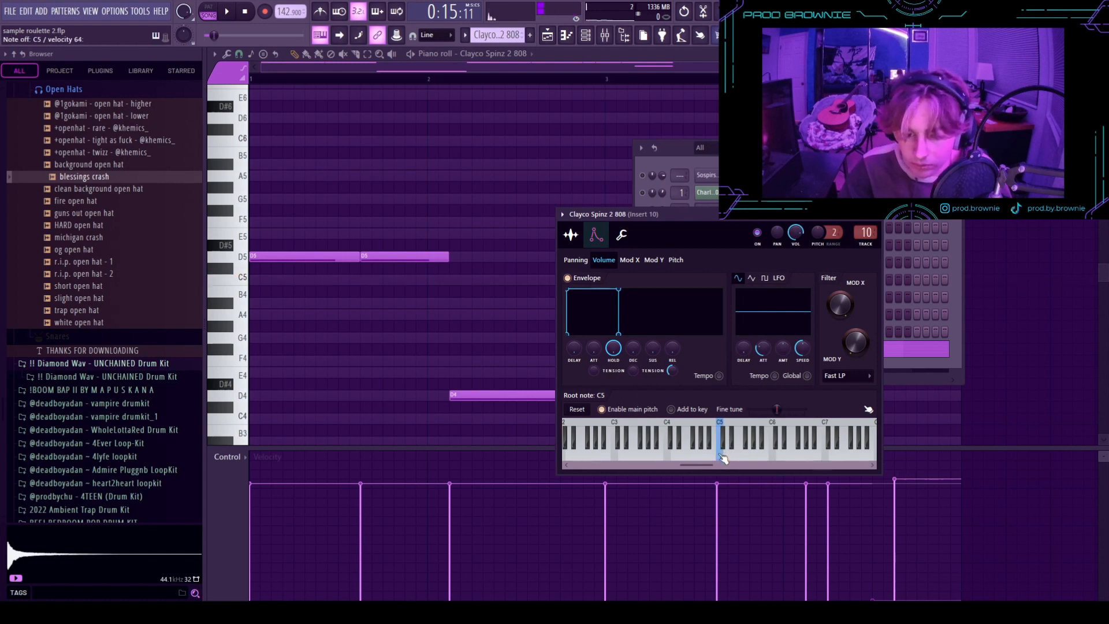
{"action": "left_click", "coordinate": [723, 456]}
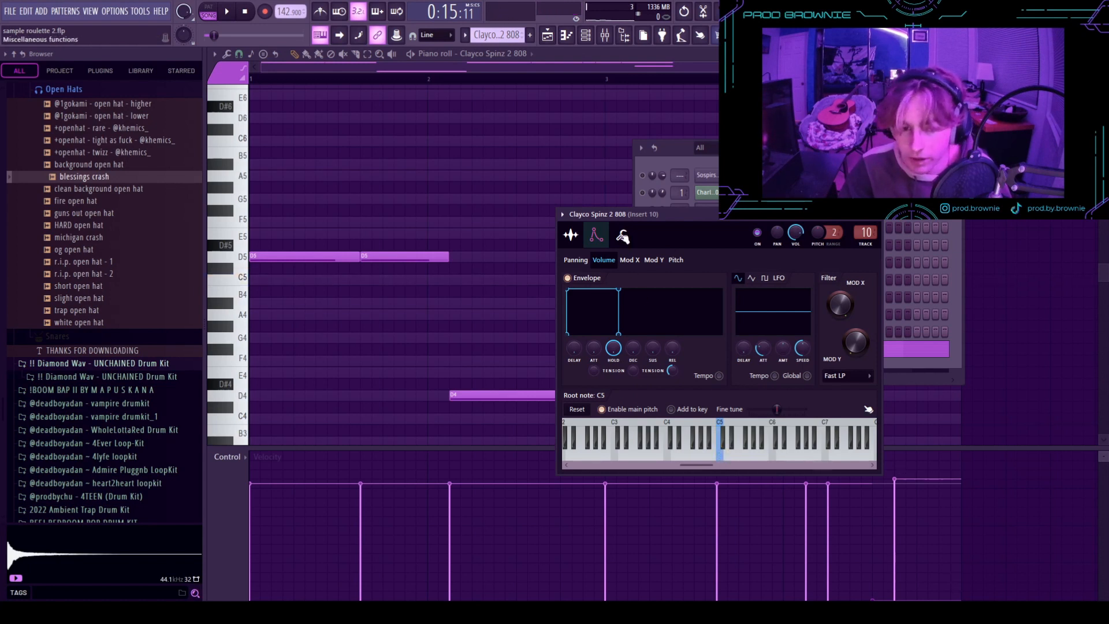
- Examine the 808's cut group in its miscellaneous settings, go back to the envelope settings and close the channel window
{"action": "left_click", "coordinate": [621, 235]}
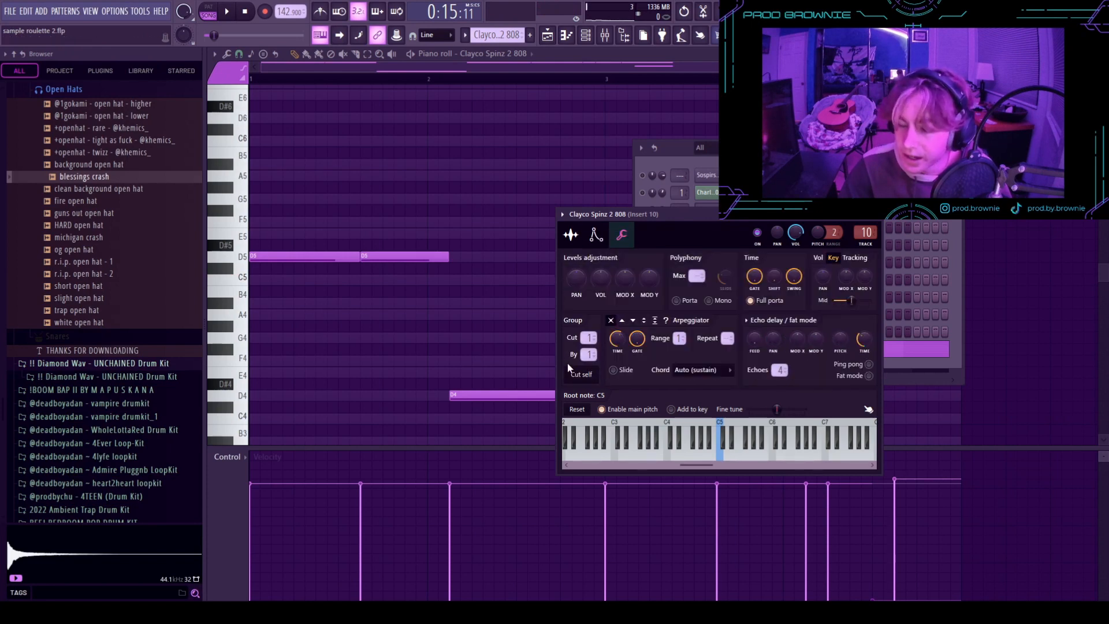
{"action": "left_click", "coordinate": [596, 234]}
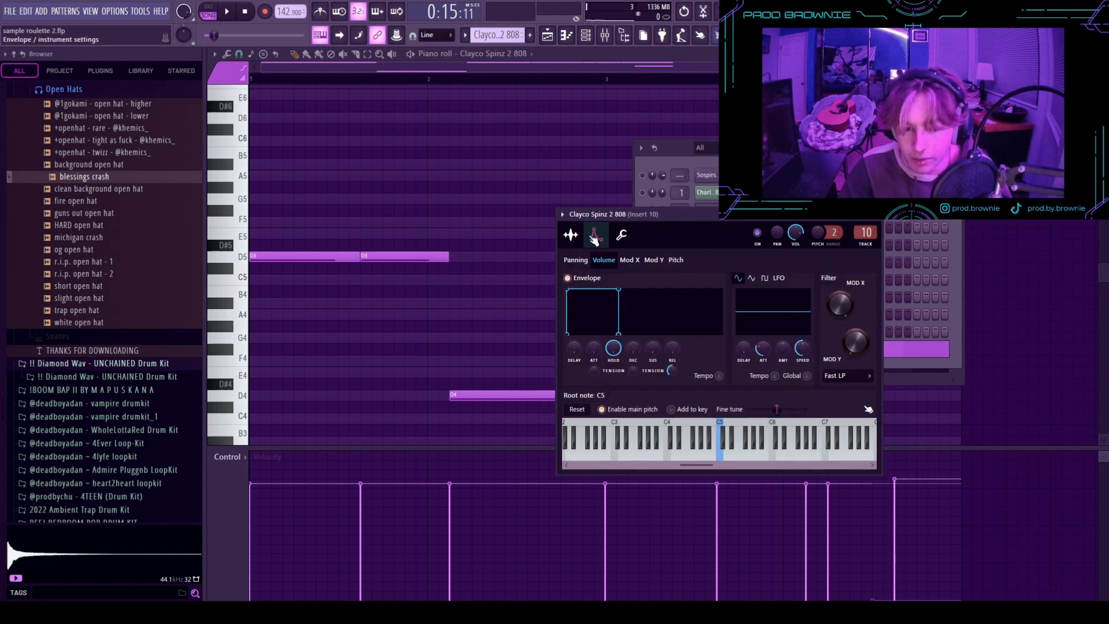
{"action": "right_click", "coordinate": [506, 167]}
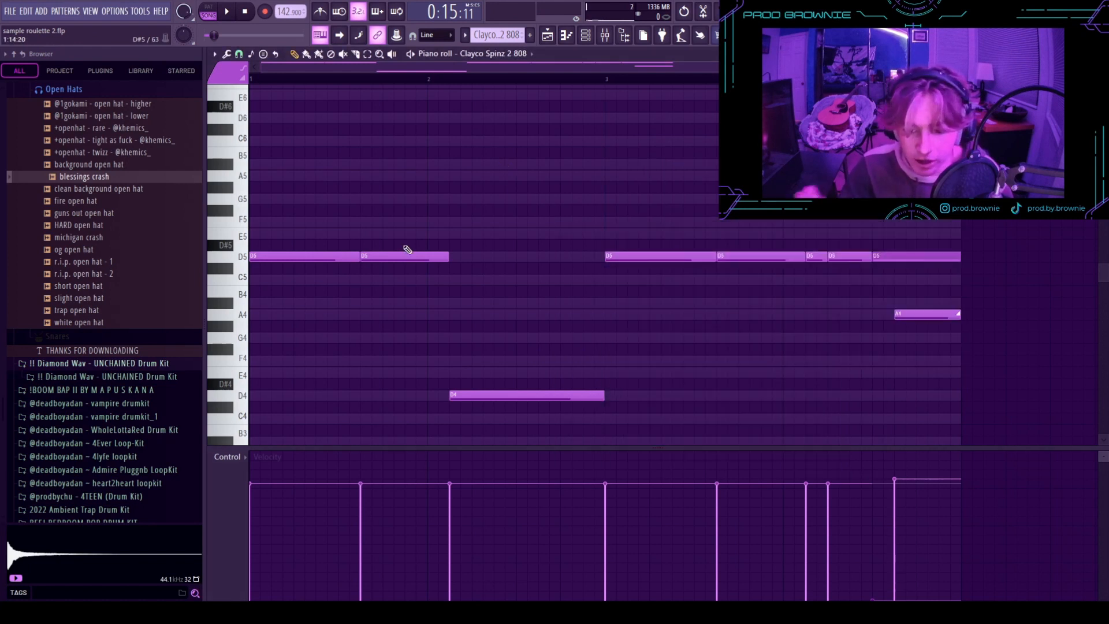
- Check the Clayco Spinz 2 808's cut group, then turn off its volume envelope and briefly play the pattern
{"action": "key", "text": "F6"}
{"action": "left_click", "coordinate": [720, 221]}
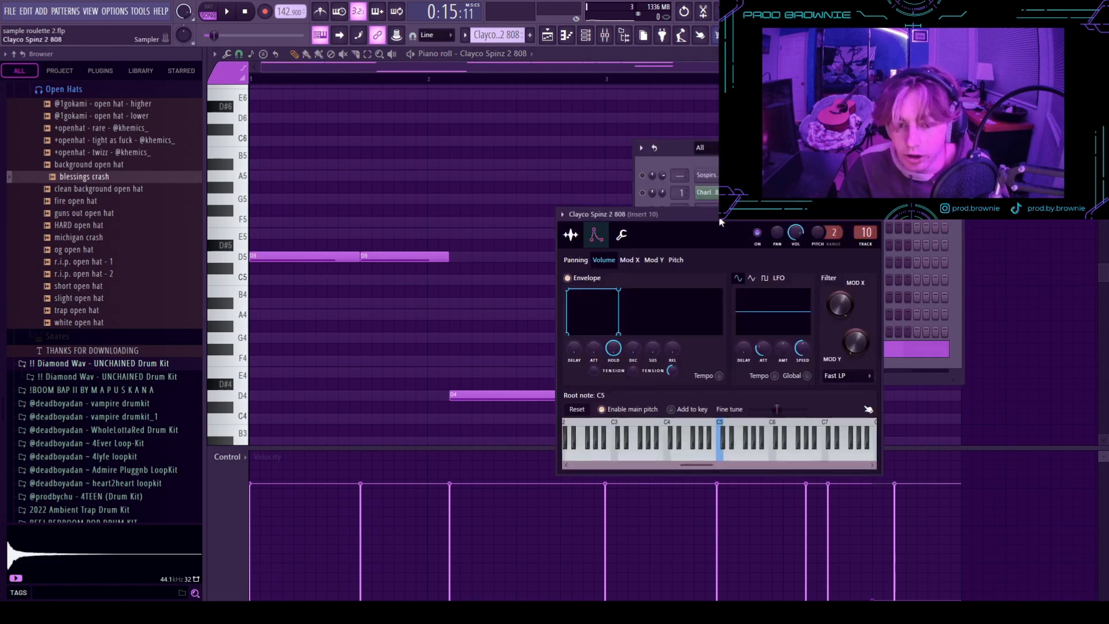
{"action": "left_click", "coordinate": [621, 235]}
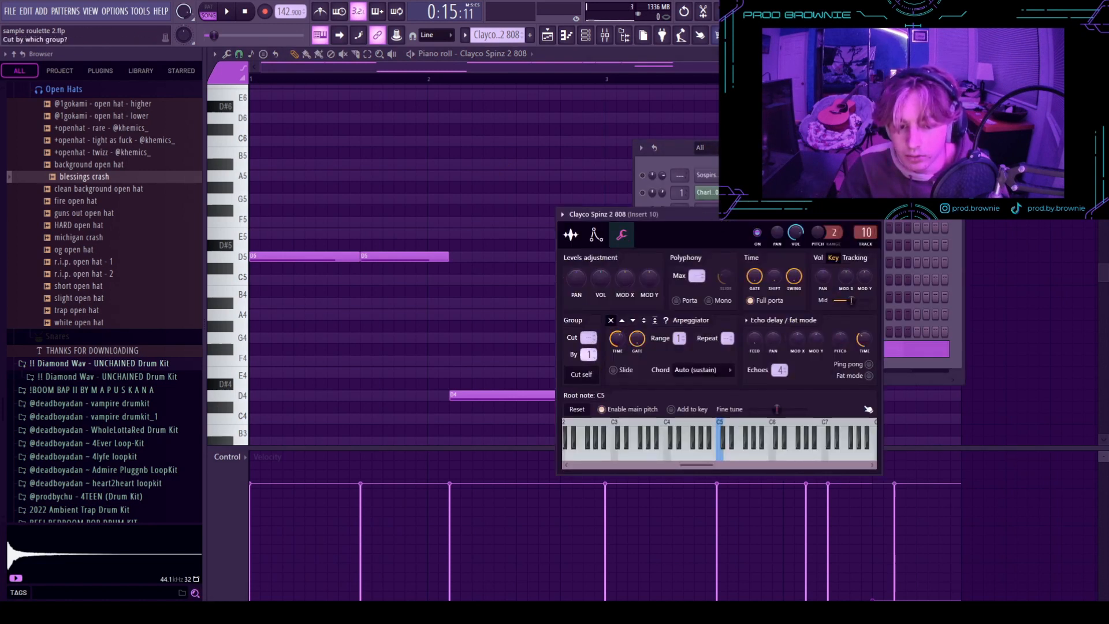
{"action": "left_click", "coordinate": [596, 234]}
{"action": "key", "text": "space"}
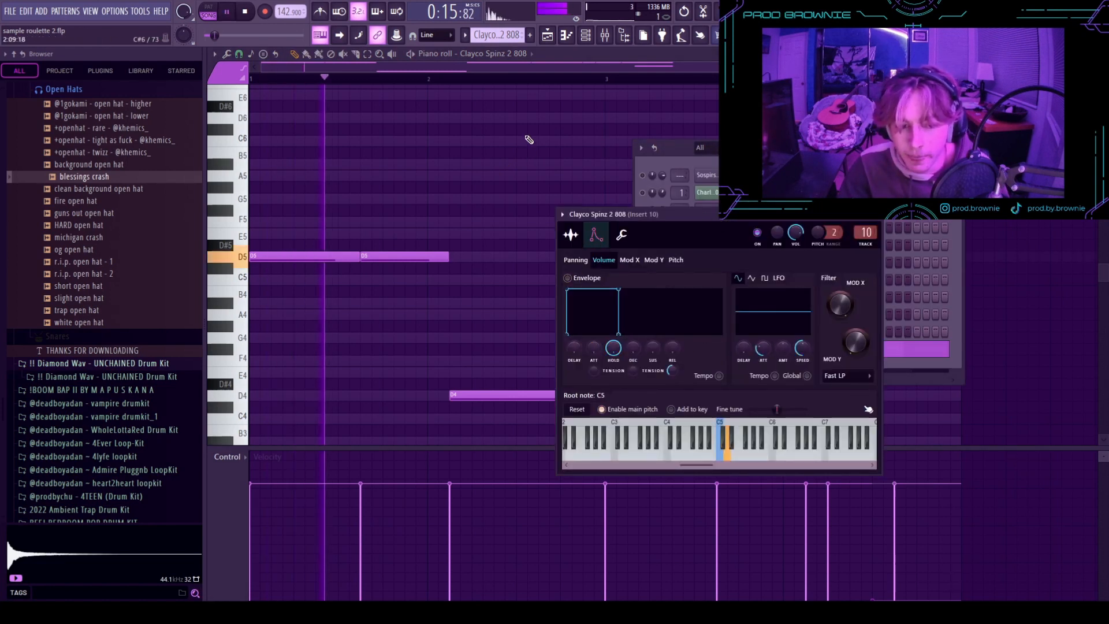
{"action": "key", "text": "space"}
{"action": "key", "text": "F7"}
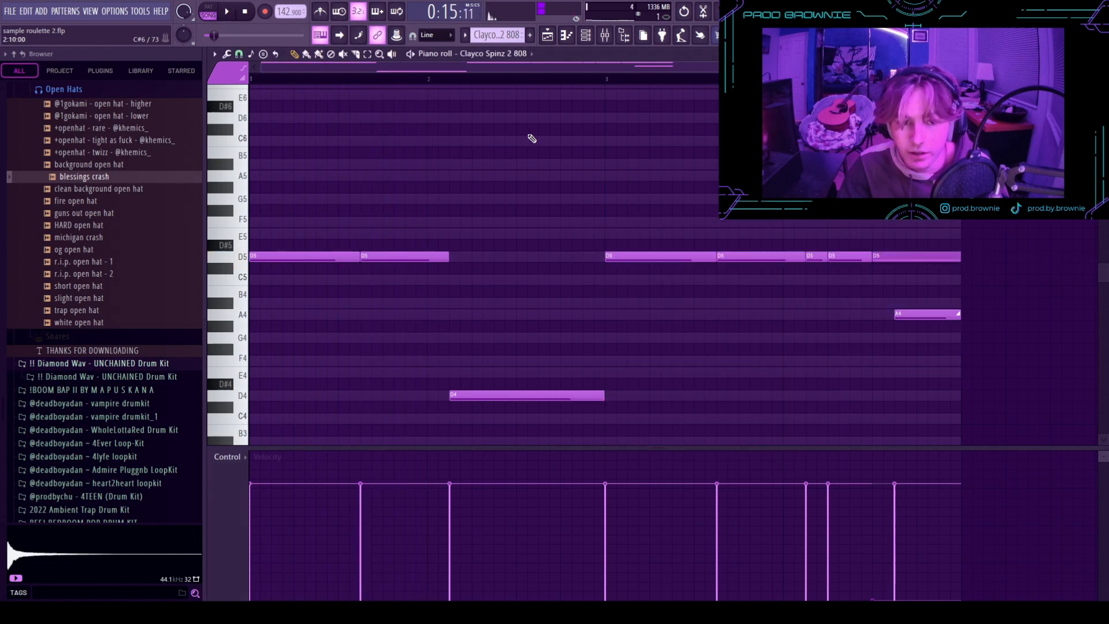
- Play the 808 pattern with the volume envelope off, including a pass starting from bar 3
{"action": "key", "text": "space"}
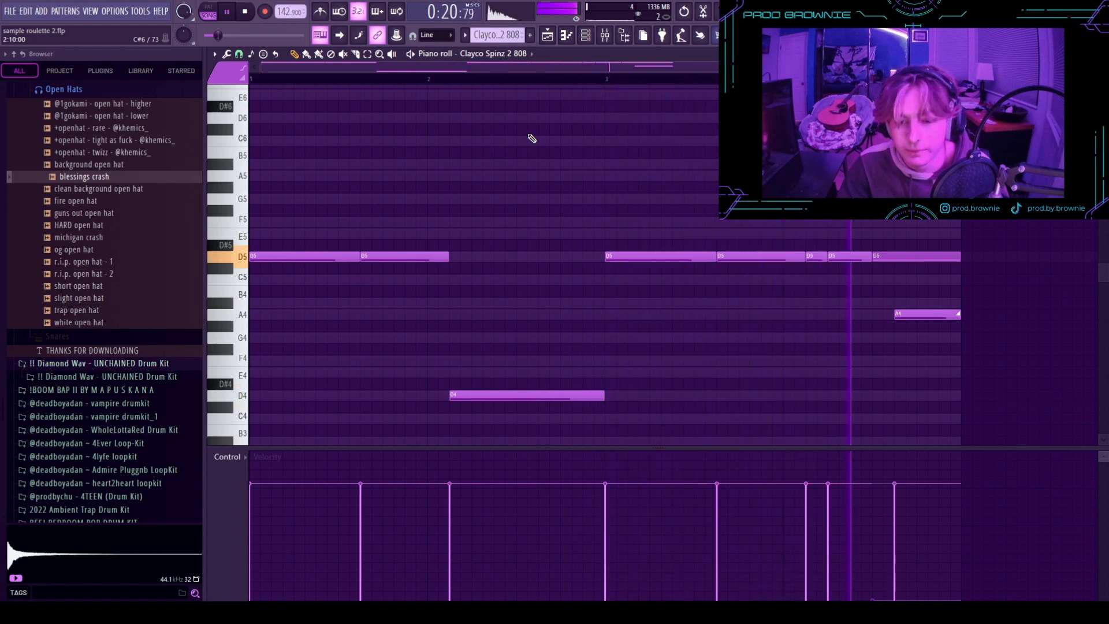
{"action": "key", "text": "space"}
{"action": "key", "text": "space"}
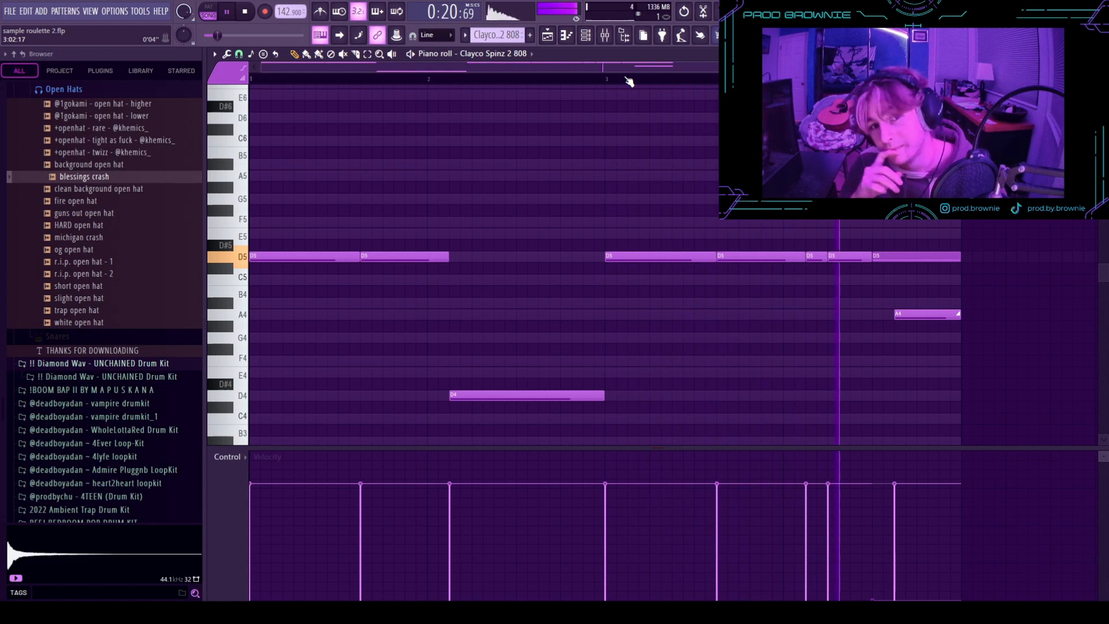
{"action": "key", "text": "space"}
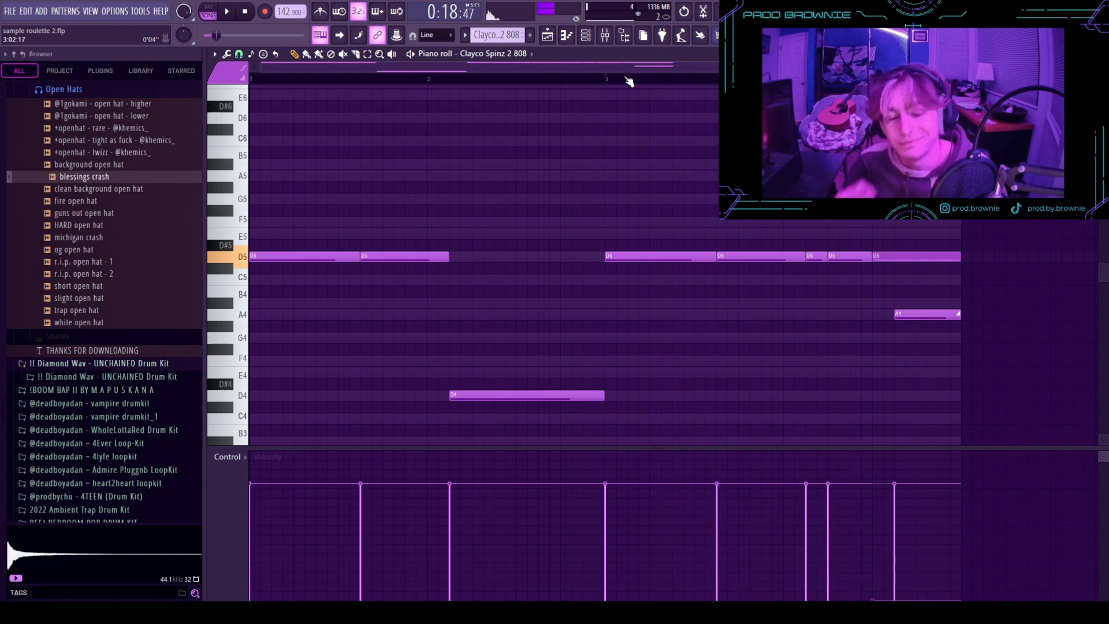
- Turn the 808's volume envelope back on and close its channel settings
{"action": "left_click", "coordinate": [585, 36]}
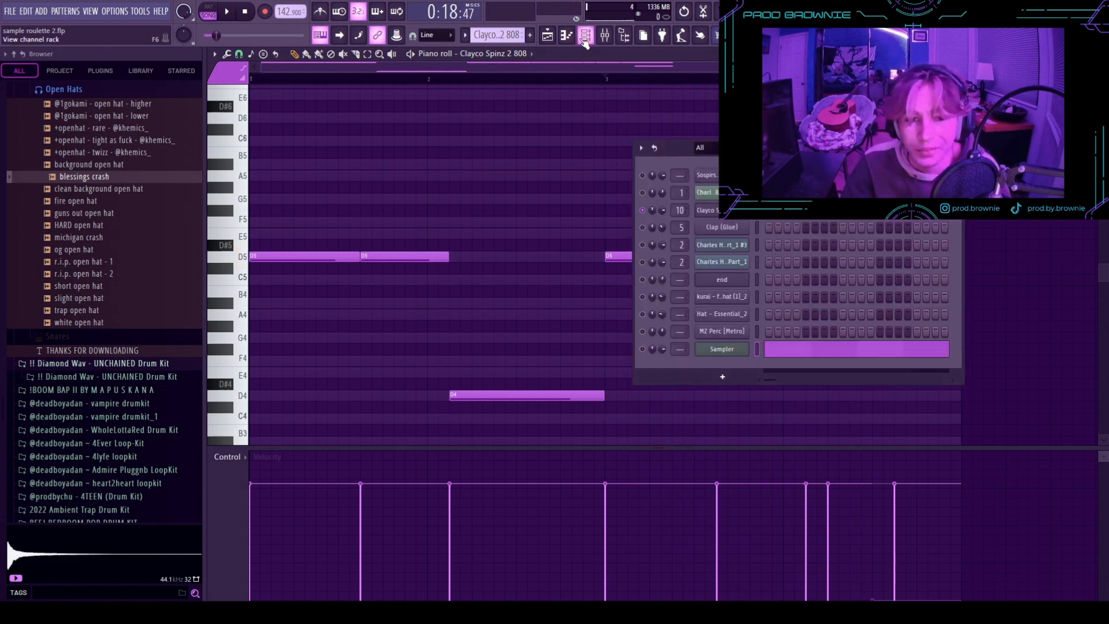
{"action": "left_click", "coordinate": [714, 208]}
{"action": "left_click", "coordinate": [568, 278]}
{"action": "right_click", "coordinate": [535, 156]}
- Play the 808 pattern with the volume envelope on, from bar 3 and again from the start of the pattern
{"action": "key", "text": "space"}
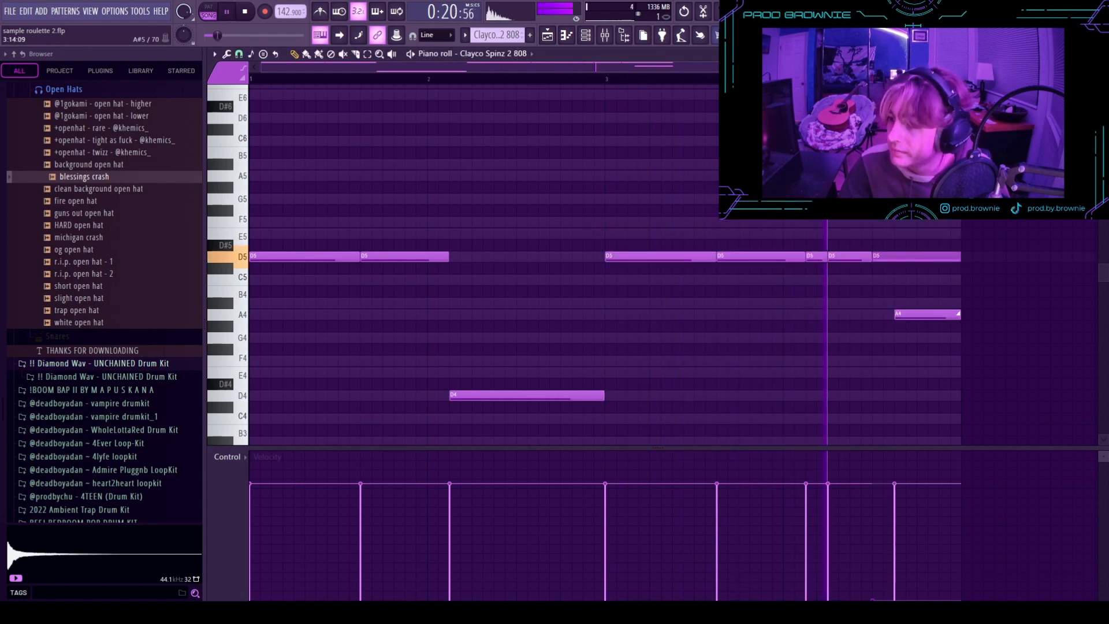
{"action": "key", "text": "space"}
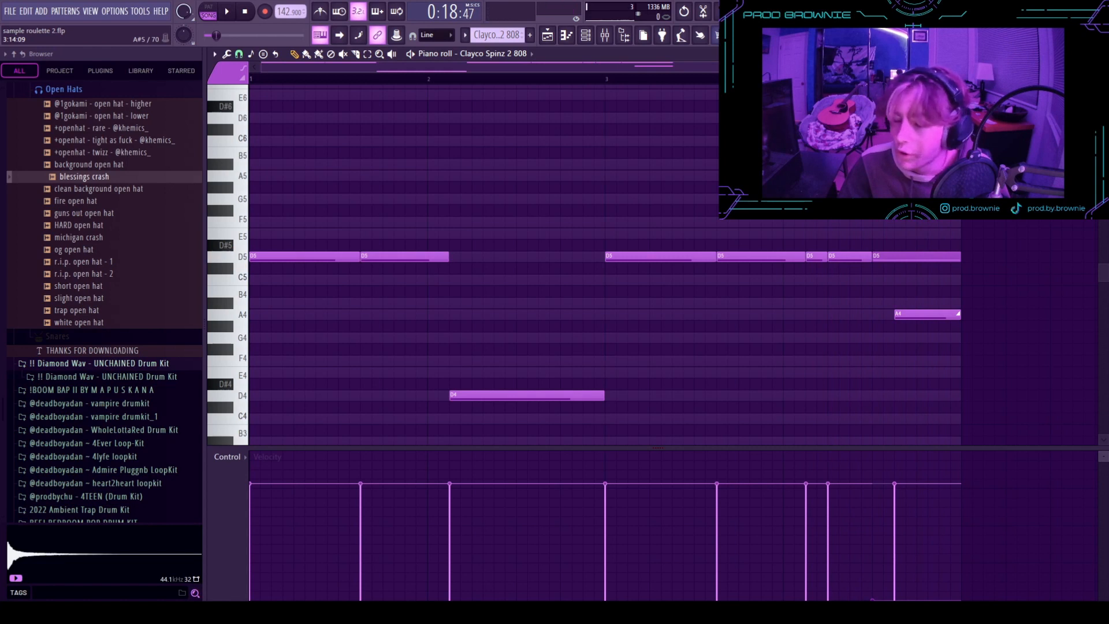
{"action": "key", "text": "space"}
{"action": "key", "text": "space"}
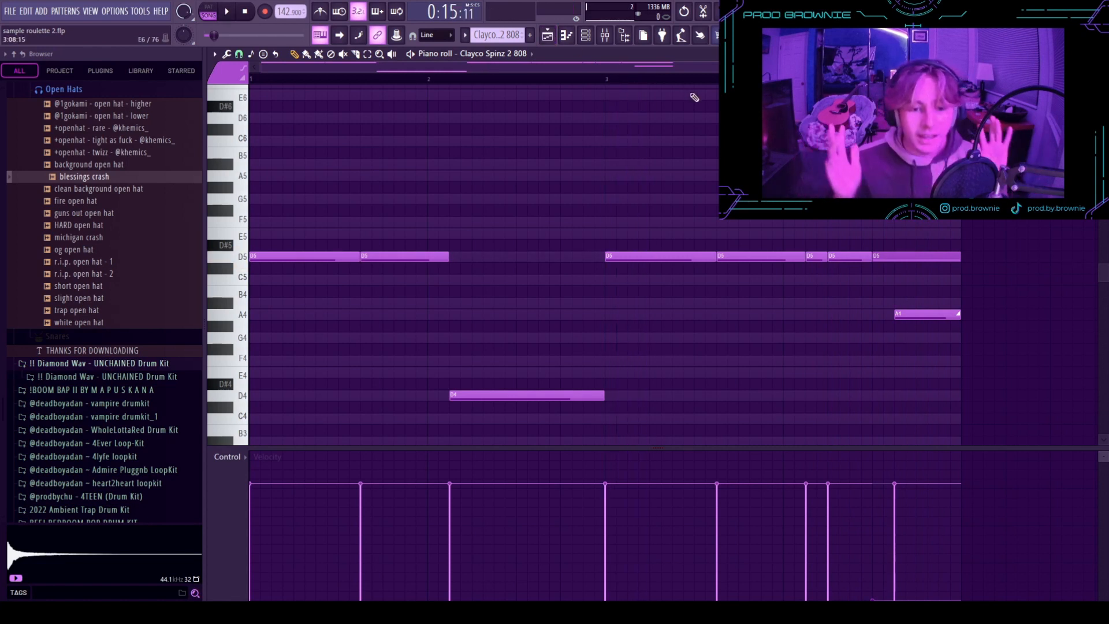
{"action": "key", "text": "space"}
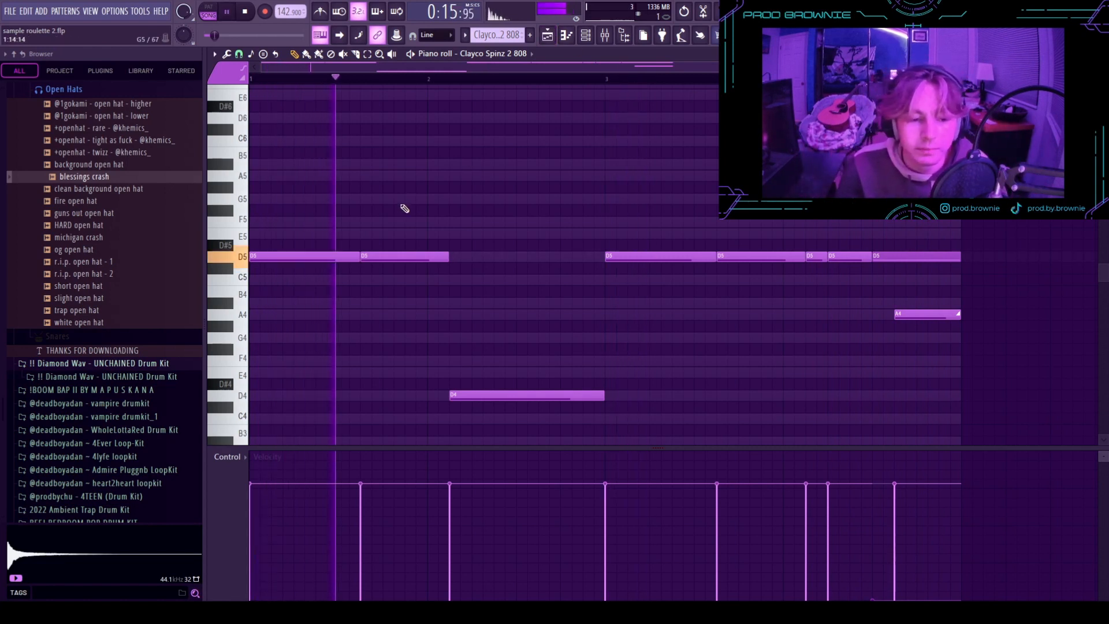
{"action": "key", "text": "space"}
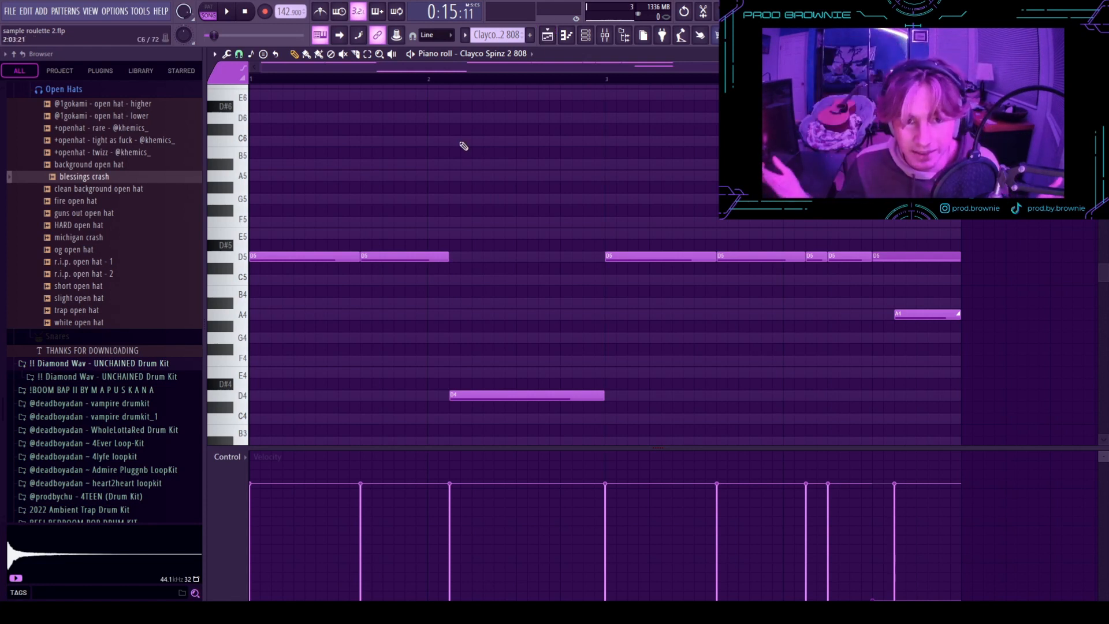
- Delete the low D4 note in bar 2 and play the 808 pattern without it
{"action": "left_click_drag", "start_coordinate": [631, 382], "coordinate": [567, 465]}
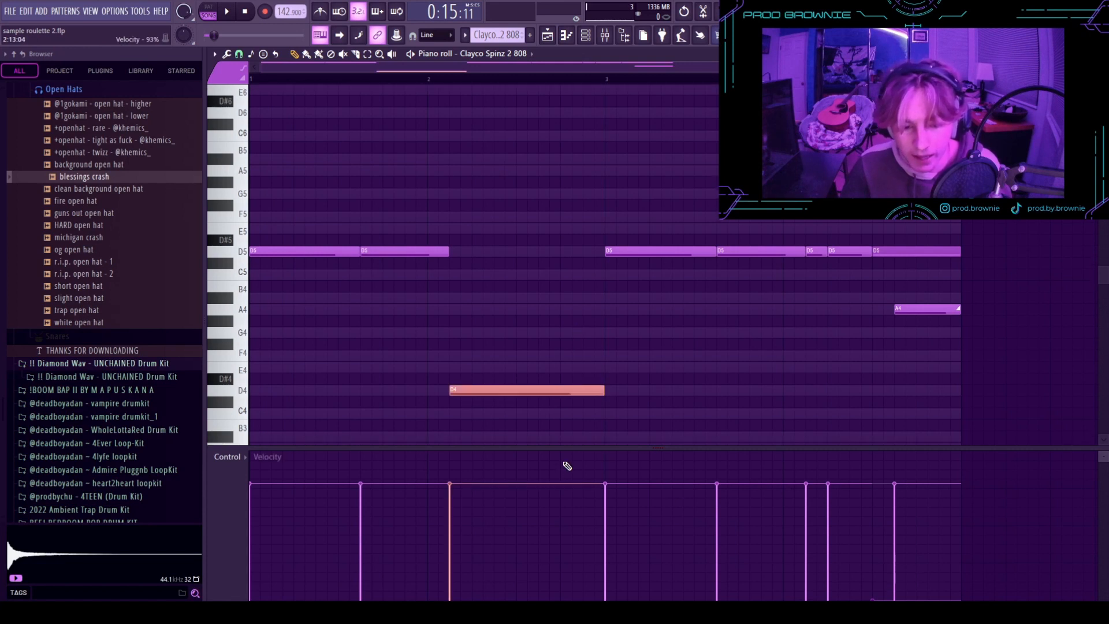
{"action": "key", "text": "Delete"}
{"action": "key", "text": "space"}
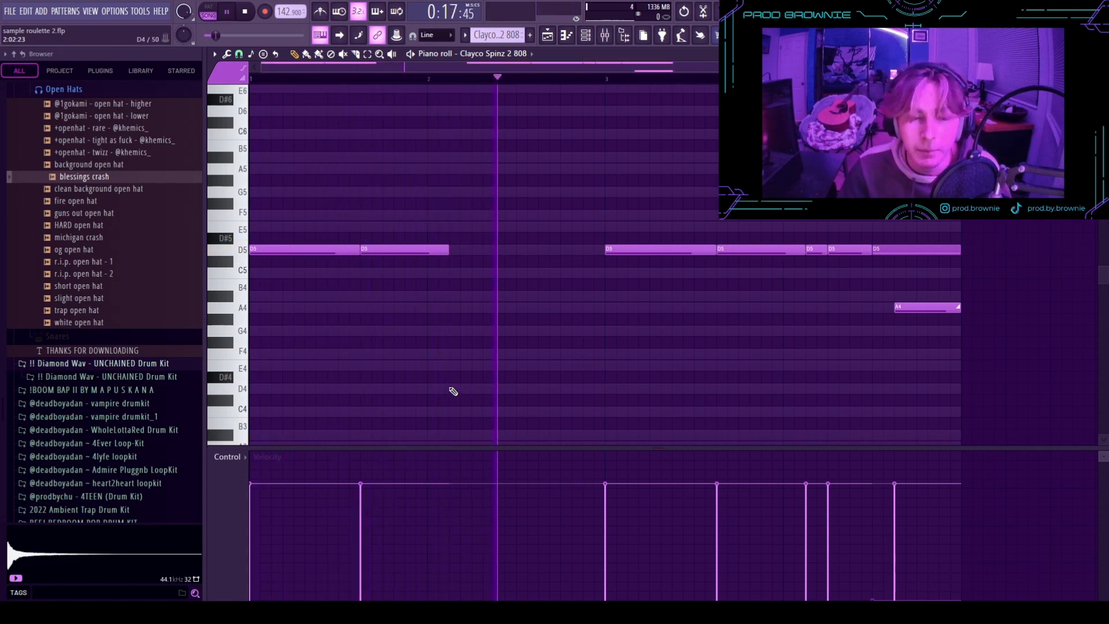
{"action": "key", "text": "space"}
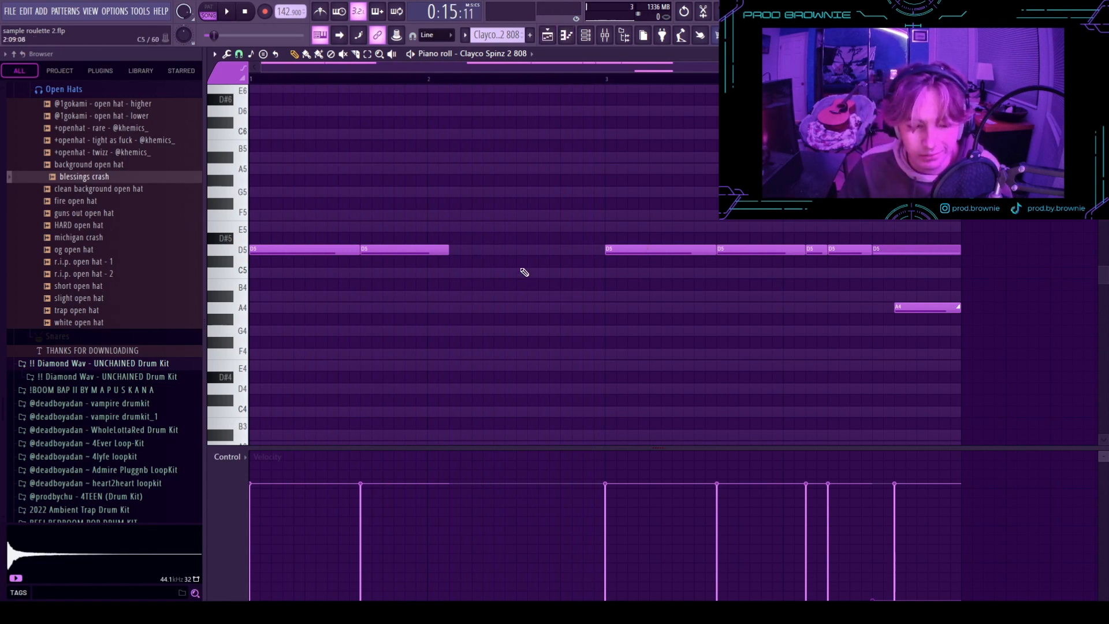
- Draw the D4 note again and move it into the bar 2 gap between the D5 notes
{"action": "left_click", "coordinate": [274, 389]}
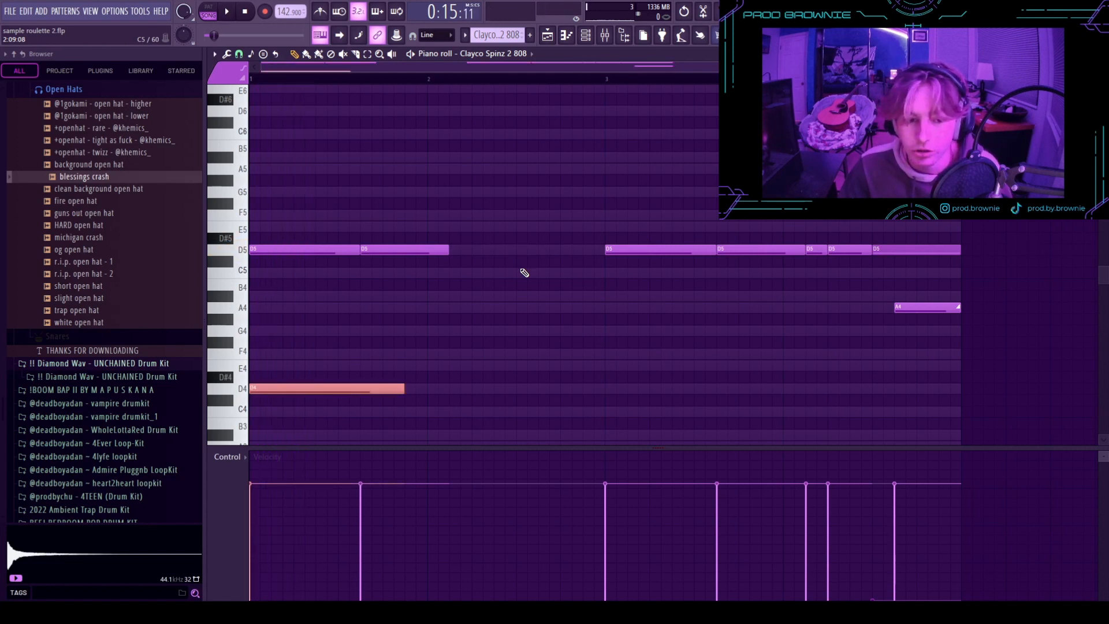
{"action": "left_click_drag", "start_coordinate": [273, 388], "coordinate": [478, 389]}
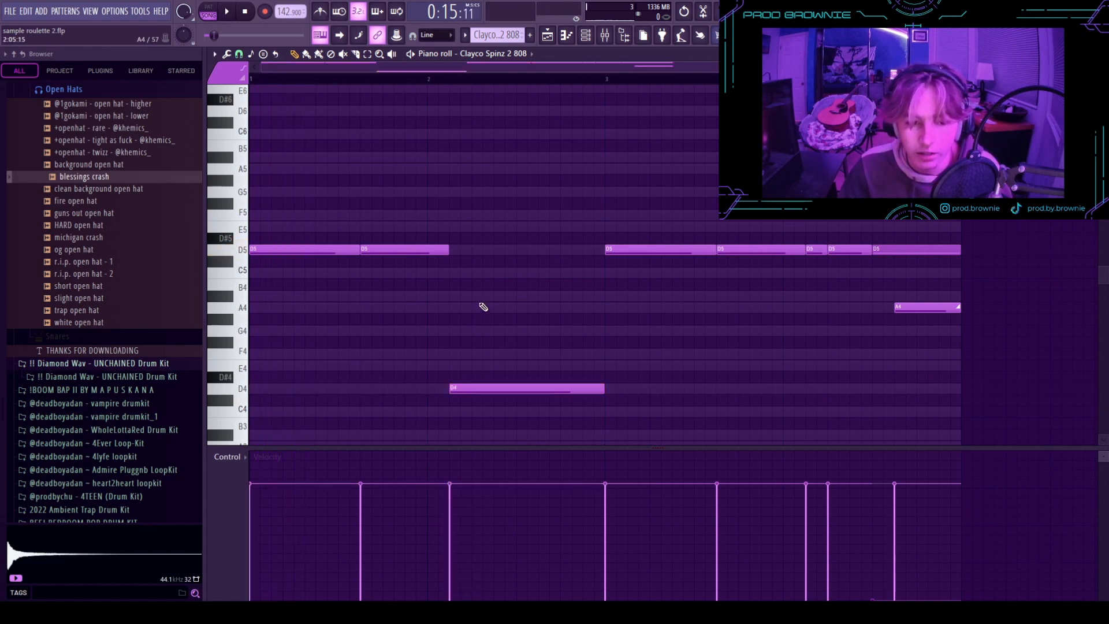
- Enable the Charles H..rt_1 #3 sample channel and play it in the playlist together with the 808
{"action": "left_click", "coordinate": [548, 37]}
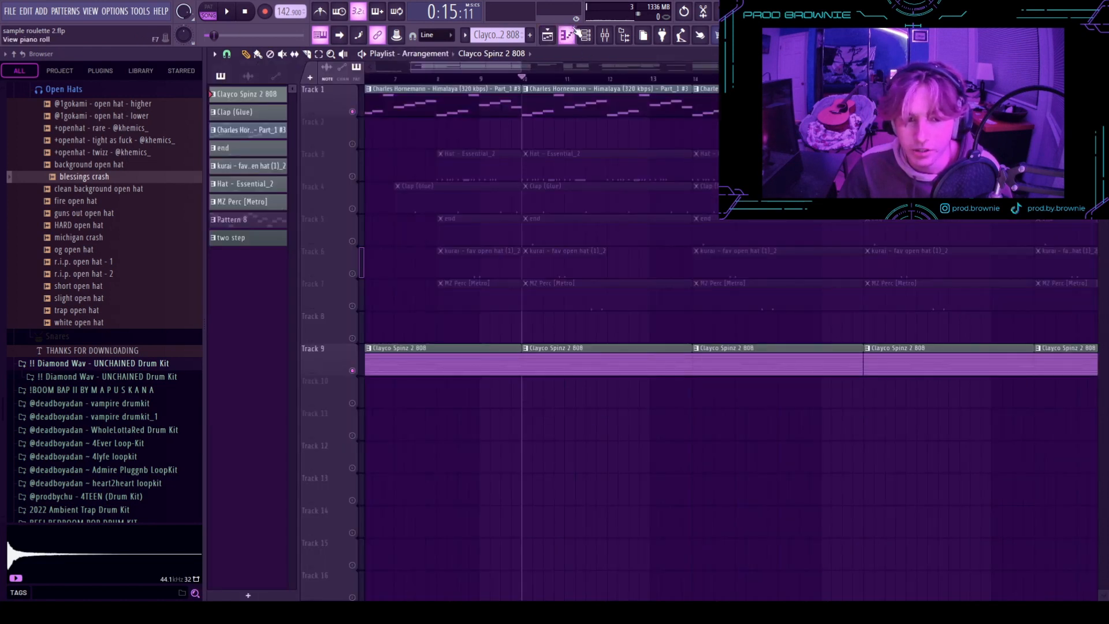
{"action": "key", "text": "F6"}
{"action": "key", "text": "space"}
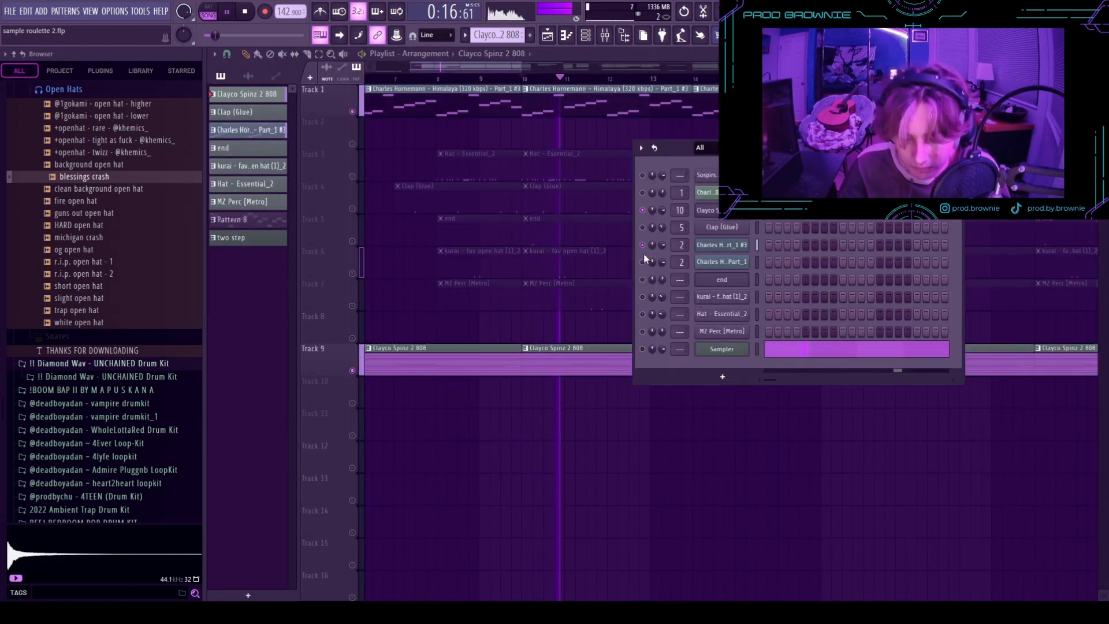
{"action": "key", "text": "space"}
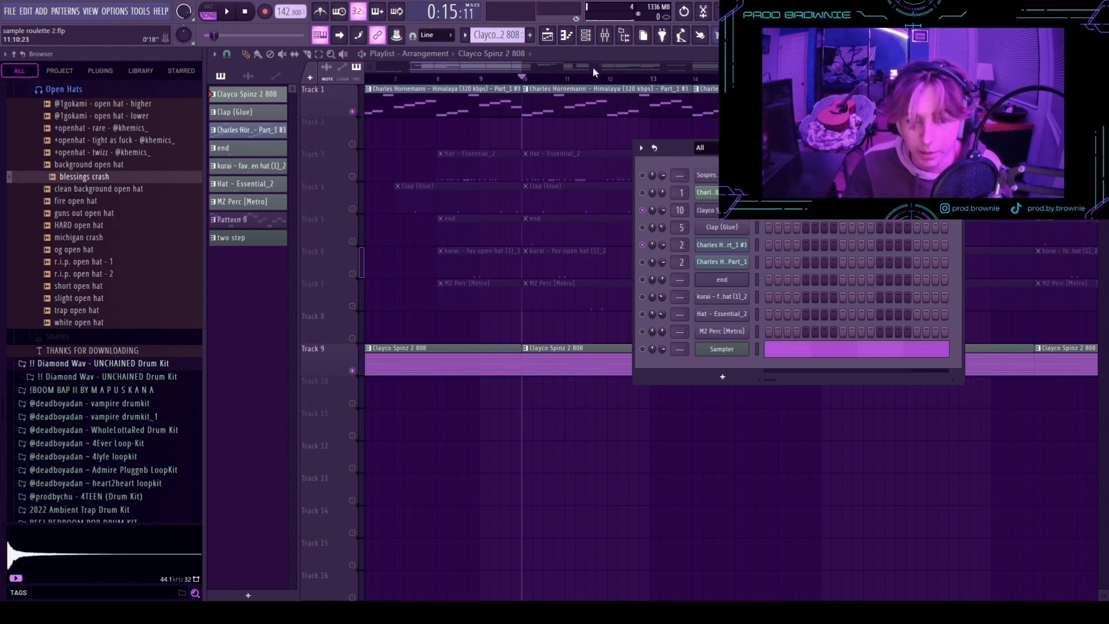
- Return to the 808's piano roll and play its second half from bar 3
{"action": "key", "text": "F7"}
{"action": "key", "text": "space"}
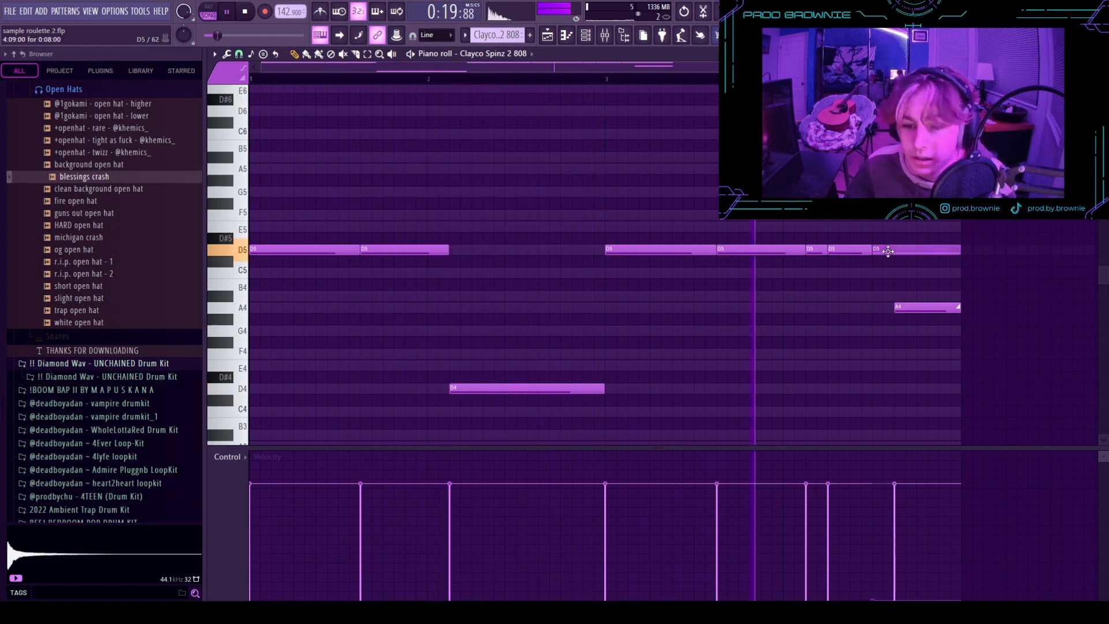
{"action": "key", "text": "space"}
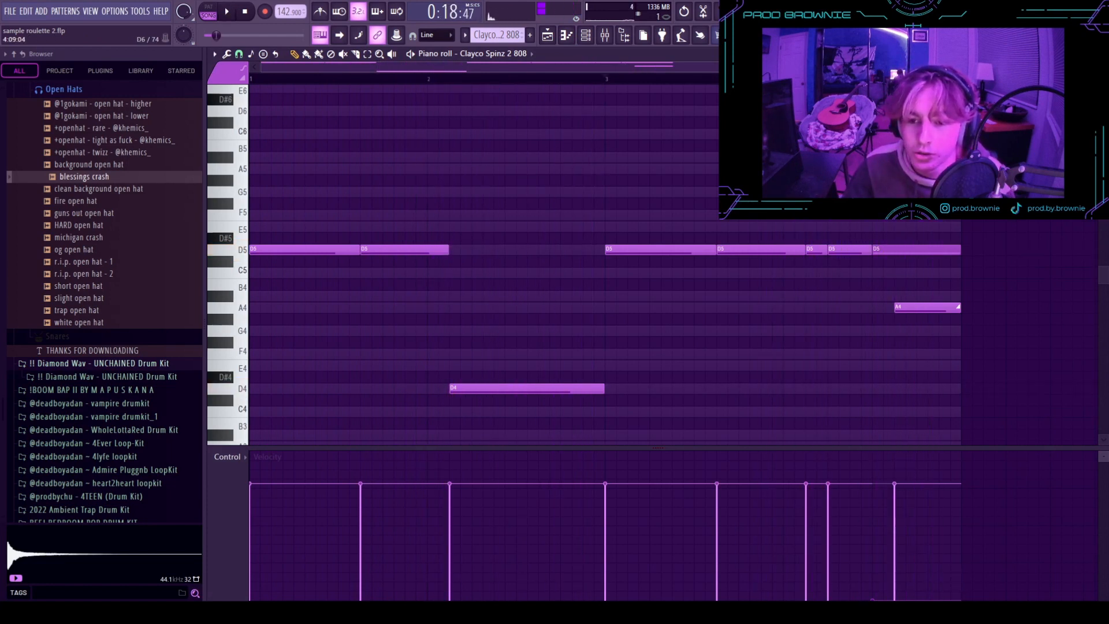
- Examine the last D5 note and the A4 slide note beneath it at the end of the 808 pattern
{"action": "left_click_drag", "start_coordinate": [976, 238], "coordinate": [943, 378]}
{"action": "left_click", "coordinate": [943, 378], "text": "ctrl"}
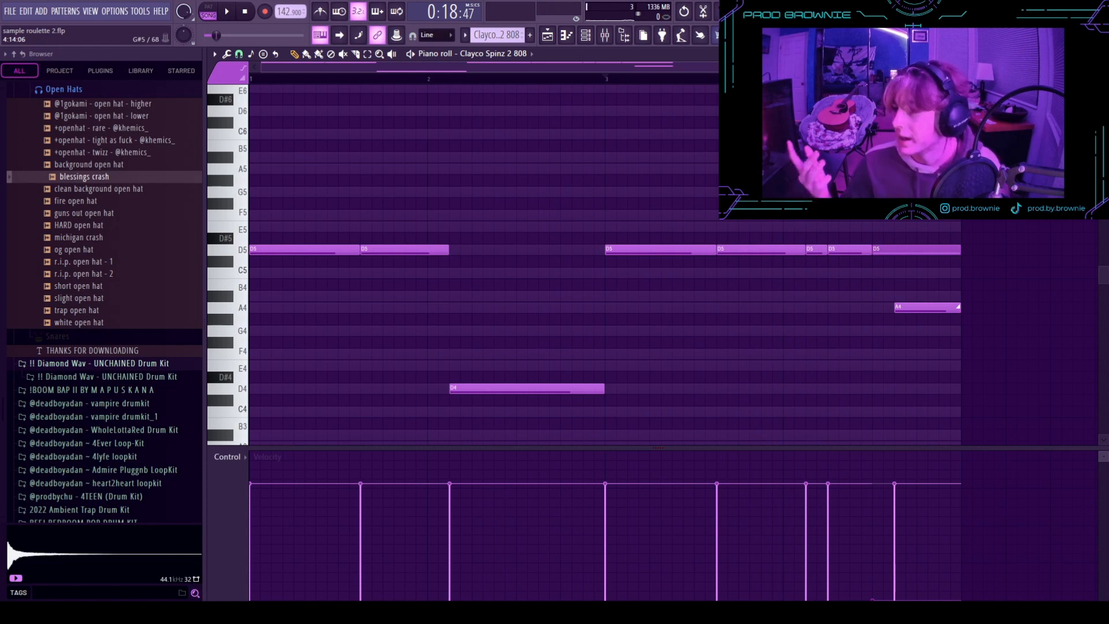
{"action": "left_click_drag", "start_coordinate": [980, 237], "coordinate": [907, 334]}
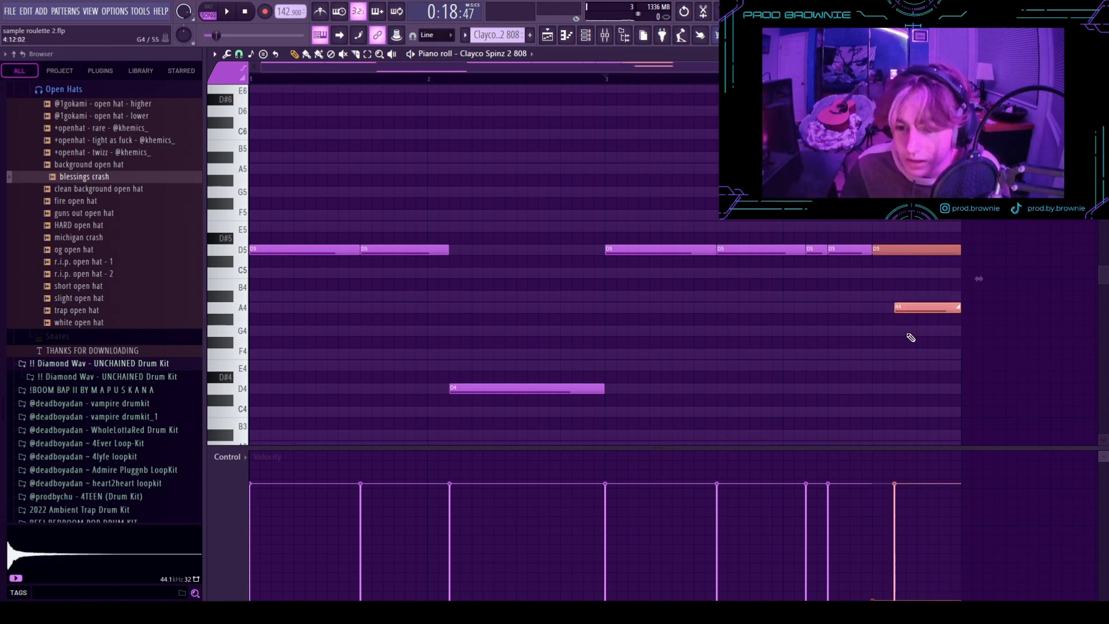
{"action": "scroll", "coordinate": [925, 248], "scroll_direction": "up", "scroll_amount": 4}
{"action": "left_click", "coordinate": [912, 158], "text": "ctrl"}
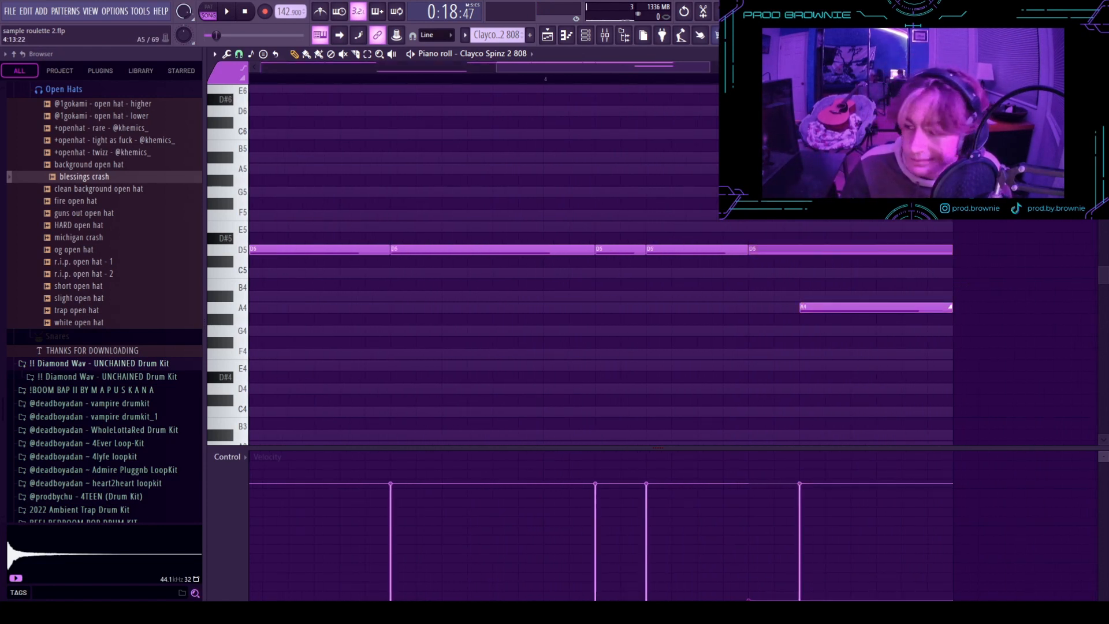
{"action": "scroll", "coordinate": [852, 238], "scroll_direction": "down", "scroll_amount": 3}
{"action": "scroll", "coordinate": [848, 234], "scroll_direction": "up", "scroll_amount": 3}
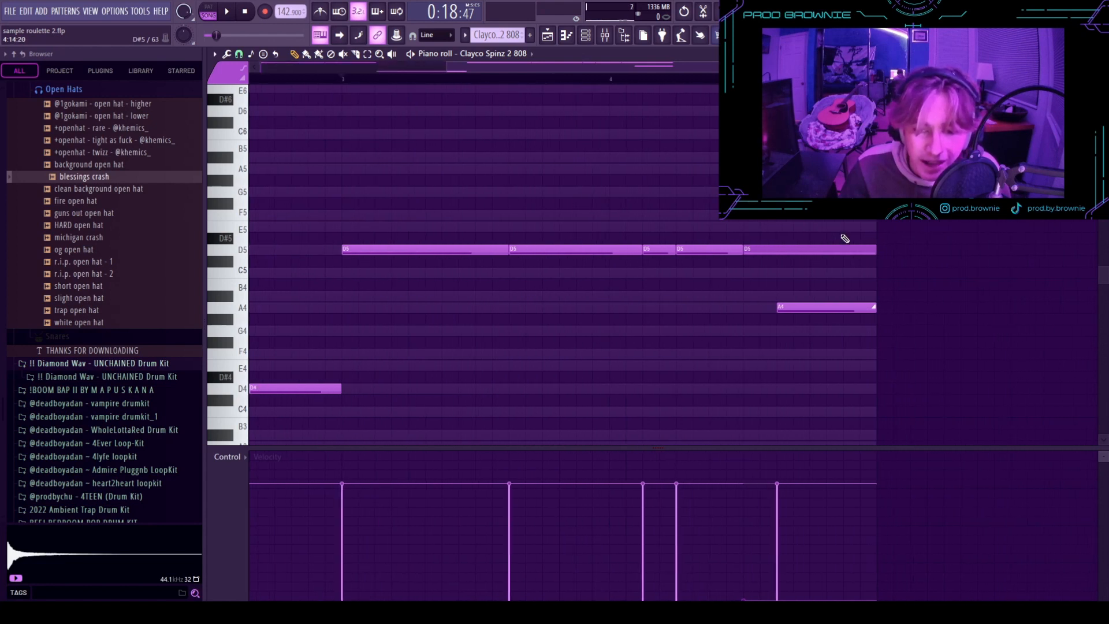
{"action": "scroll", "coordinate": [554, 246], "scroll_direction": "down", "scroll_amount": 2}
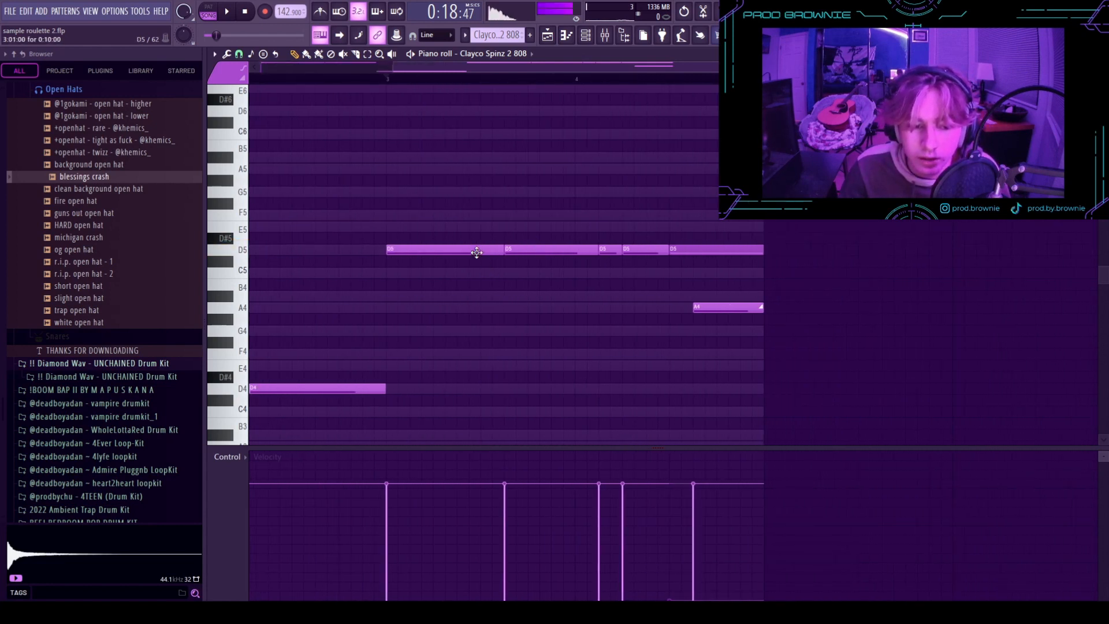
- Demonstrate a silent note with a temporary F5 note at 0% velocity above the last D5 note
{"action": "left_click", "coordinate": [671, 213]}
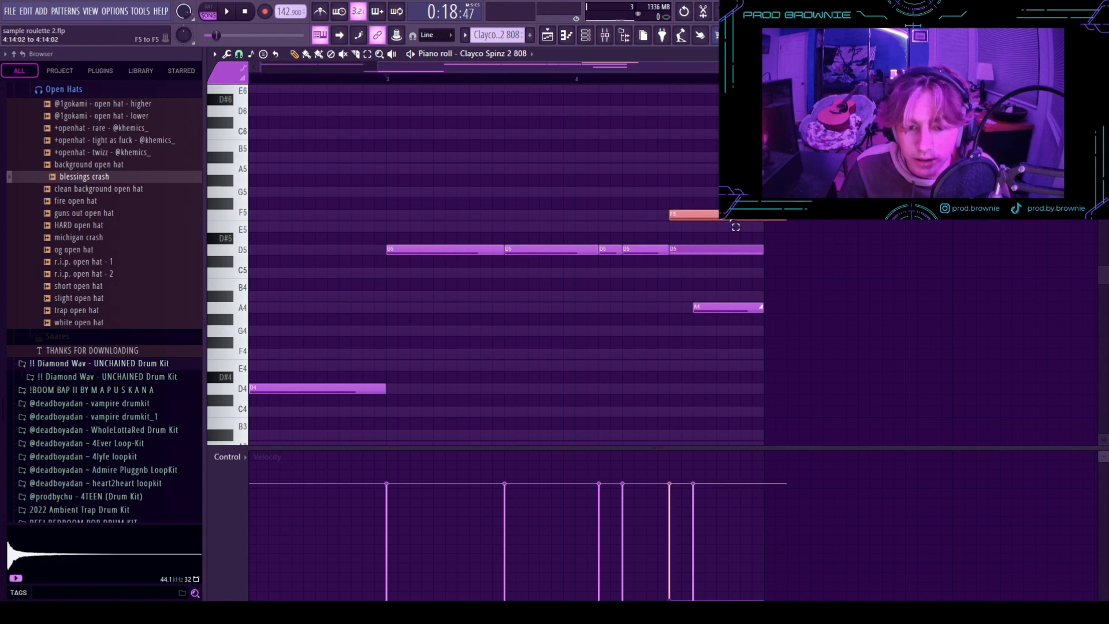
{"action": "left_click", "coordinate": [670, 476]}
{"action": "left_click_drag", "start_coordinate": [670, 477], "coordinate": [670, 599]}
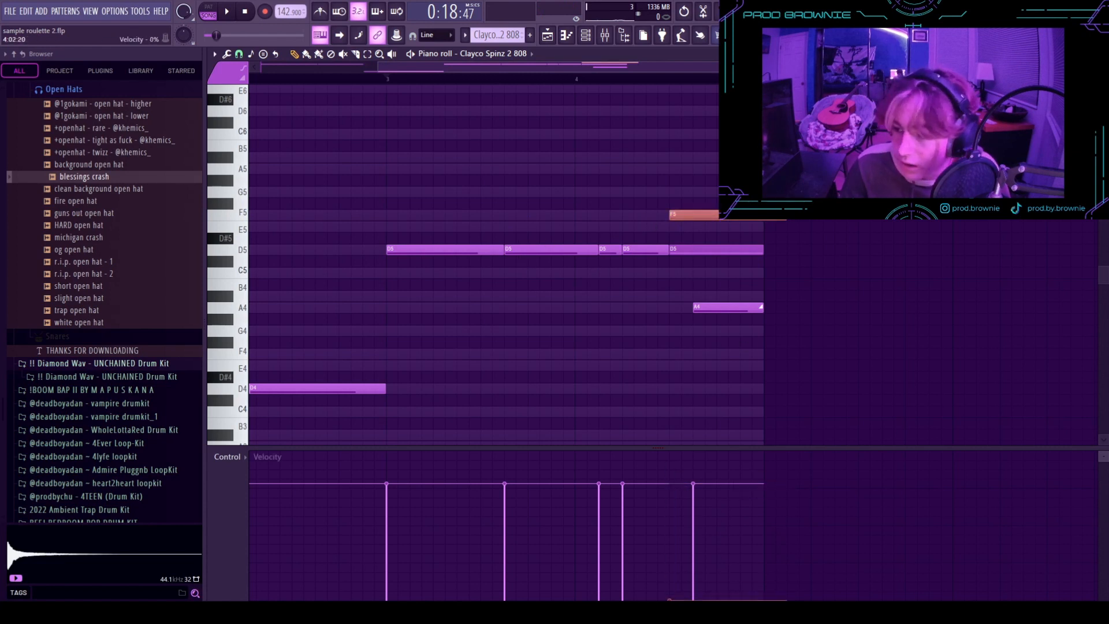
{"action": "right_click", "coordinate": [695, 217]}
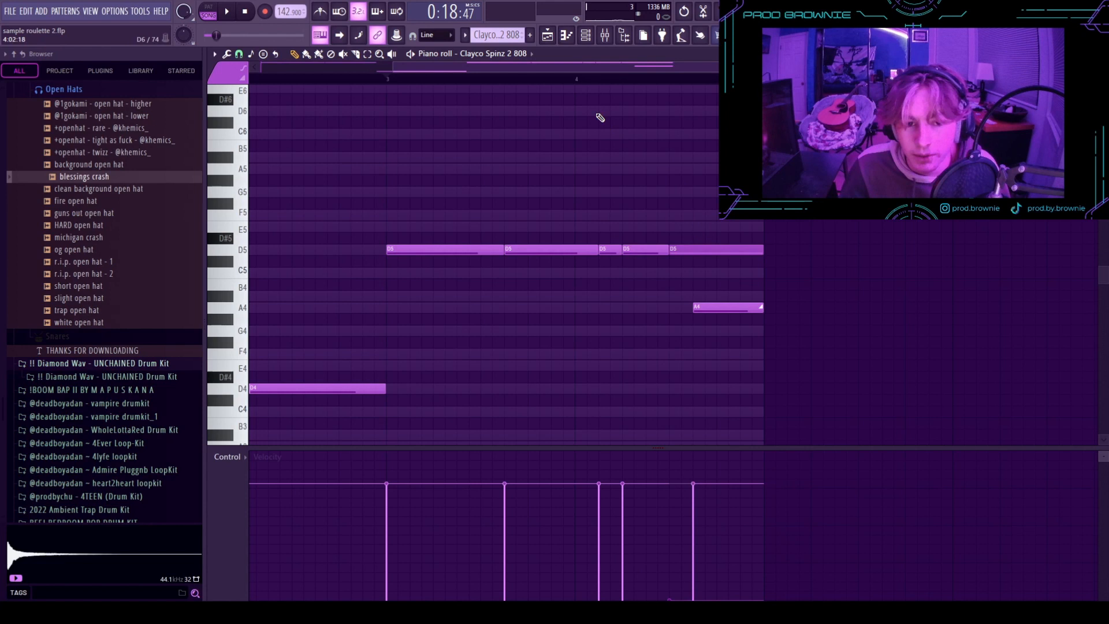
- Play the 808 pattern from early in bar 4 and point out where the A4 slide begins under the last D5 note
{"action": "left_click", "coordinate": [581, 81]}
{"action": "scroll", "coordinate": [646, 221], "scroll_direction": "up", "scroll_amount": 3}
{"action": "left_click", "coordinate": [558, 82]}
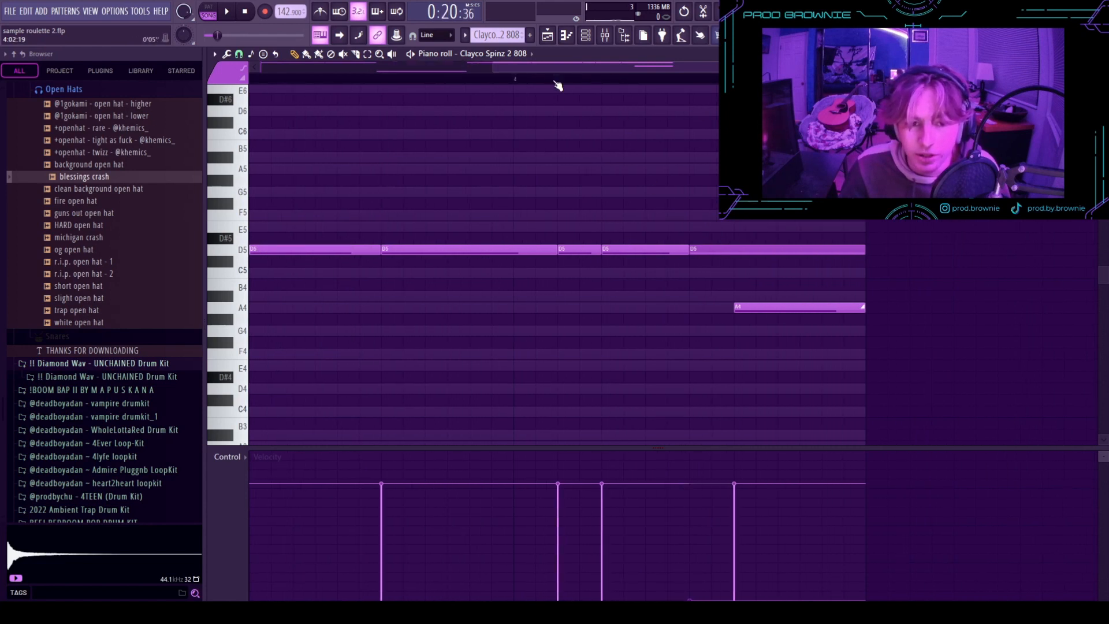
{"action": "scroll", "coordinate": [739, 168], "scroll_direction": "down", "scroll_amount": 5}
{"action": "key", "text": "space"}
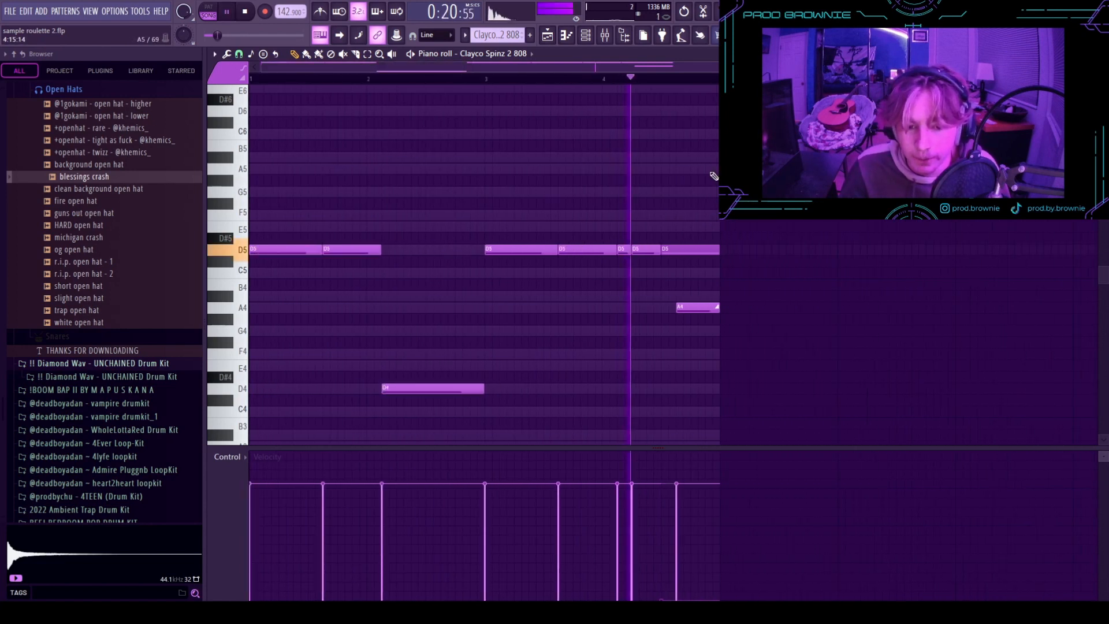
{"action": "left_click", "coordinate": [659, 249]}
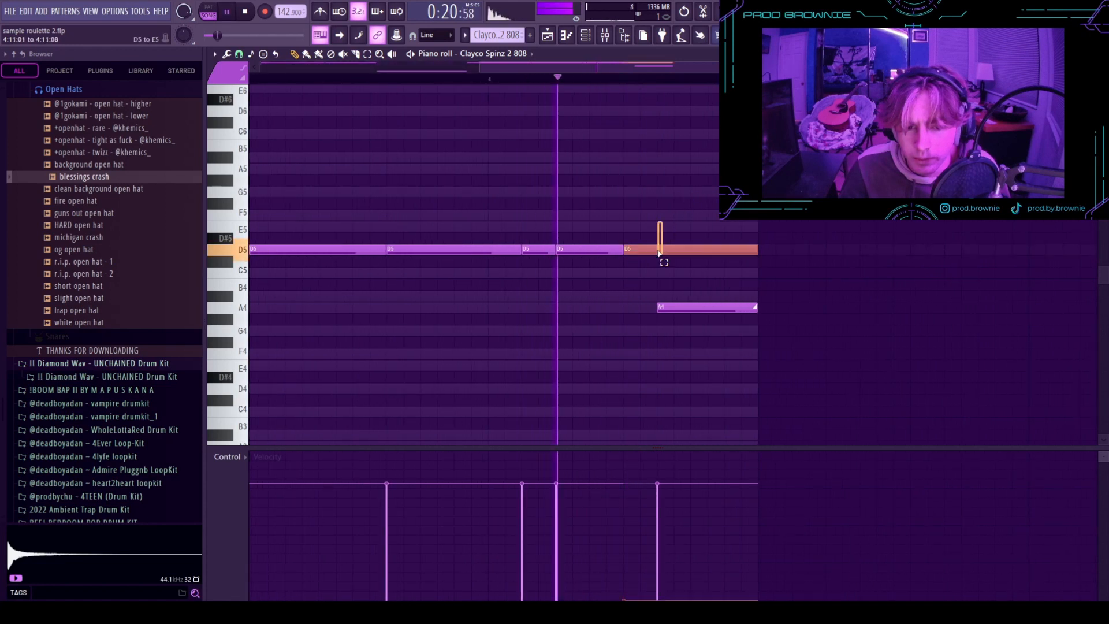
{"action": "key", "text": "space"}
{"action": "left_click", "coordinate": [766, 418], "text": "ctrl"}
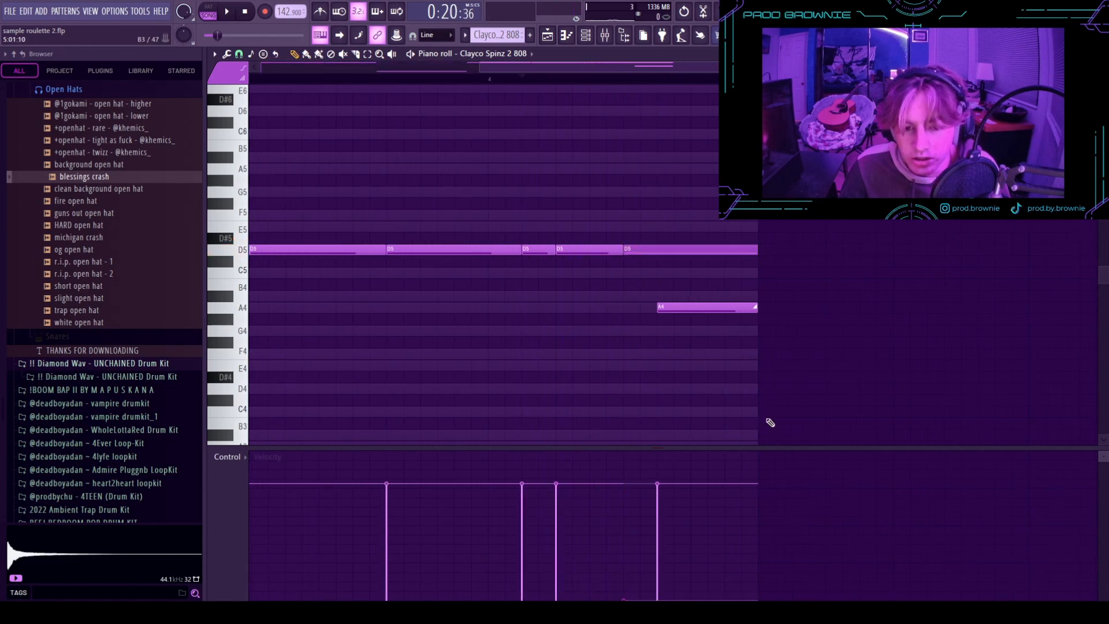
- Try the last D5 note at 19% velocity, return it to near zero, and deselect it
{"action": "left_click", "coordinate": [652, 250]}
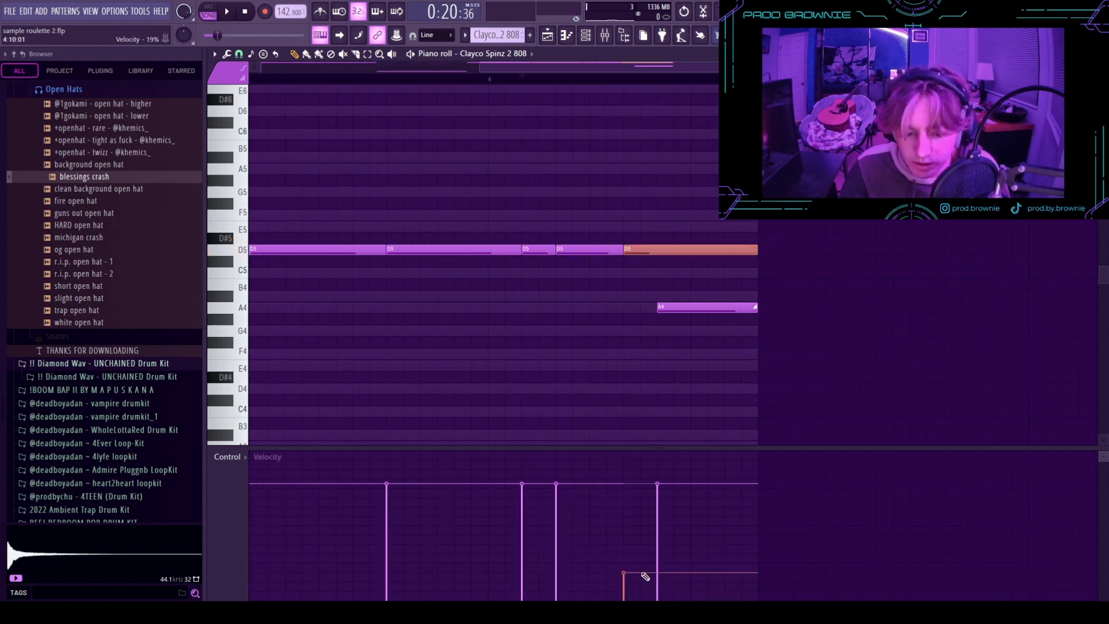
{"action": "left_click", "coordinate": [767, 247], "text": "ctrl"}
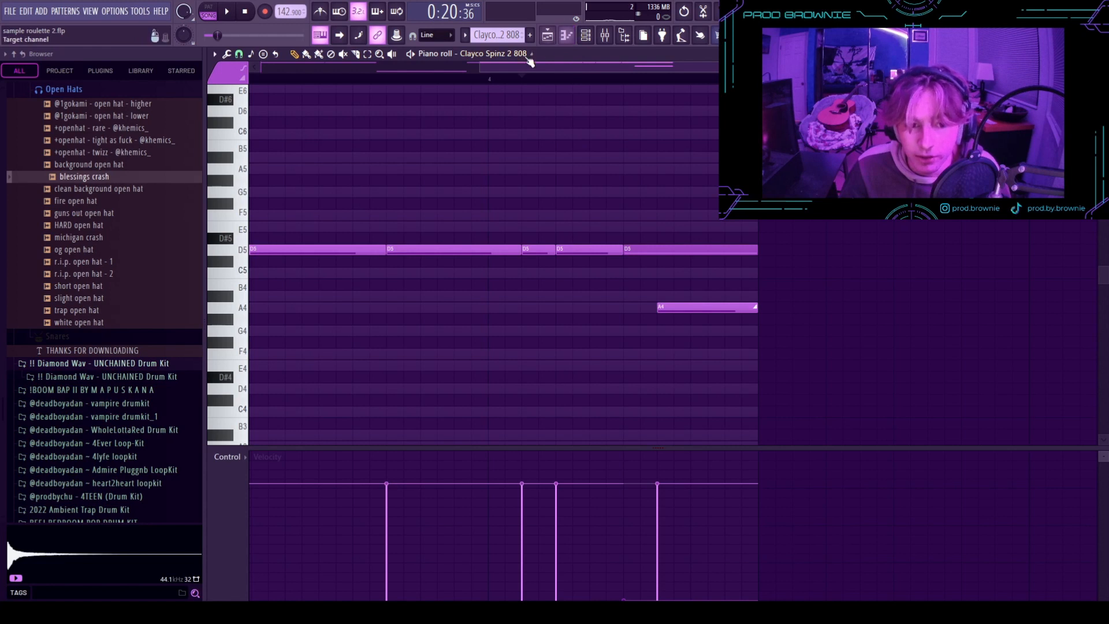
{"action": "scroll", "coordinate": [593, 116], "scroll_direction": "down", "scroll_amount": 2}
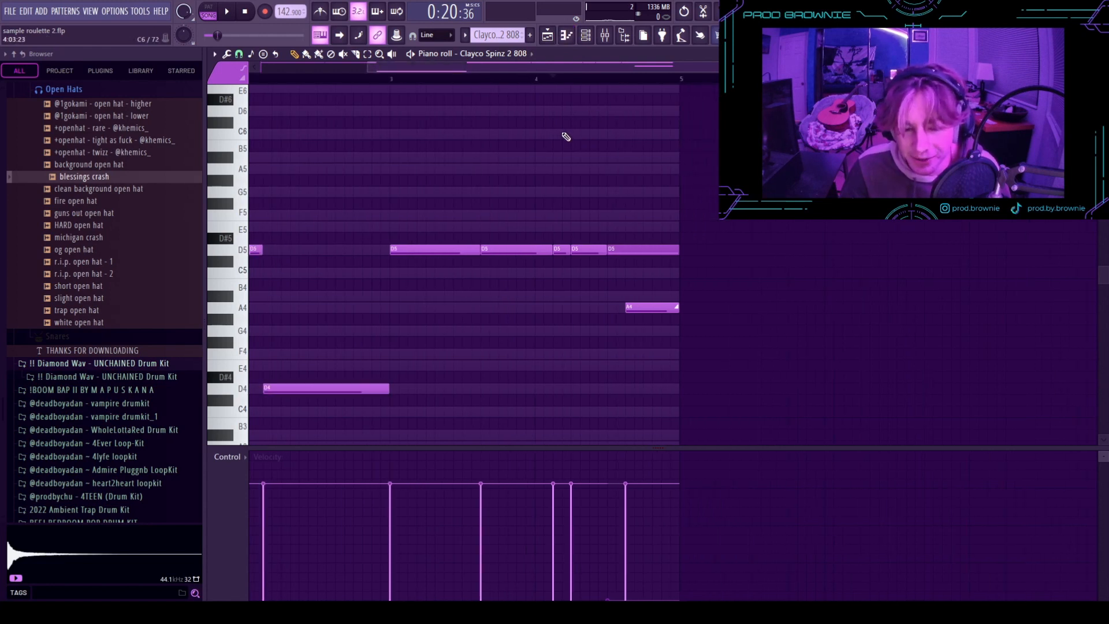
- Play the 808 briefly and examine the A4 slide note beneath the last D5 note
{"action": "scroll", "coordinate": [565, 137], "scroll_direction": "up", "scroll_amount": 2}
{"action": "key", "text": "space"}
{"action": "key", "text": "space"}
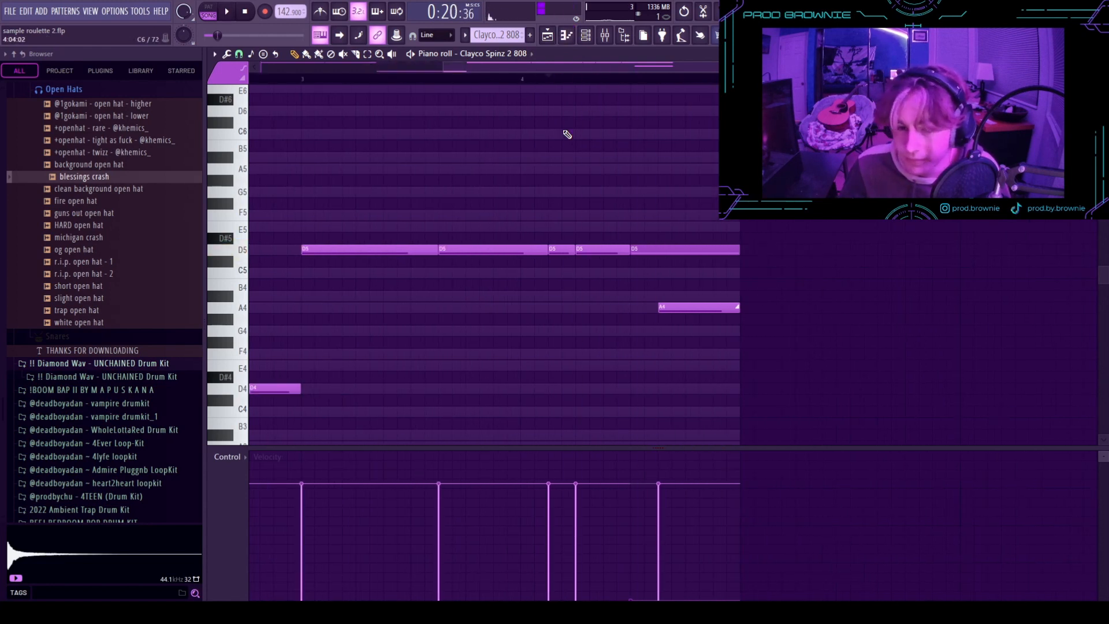
{"action": "left_click_drag", "start_coordinate": [691, 279], "coordinate": [698, 305]}
{"action": "scroll", "coordinate": [698, 277], "scroll_direction": "up", "scroll_amount": 3}
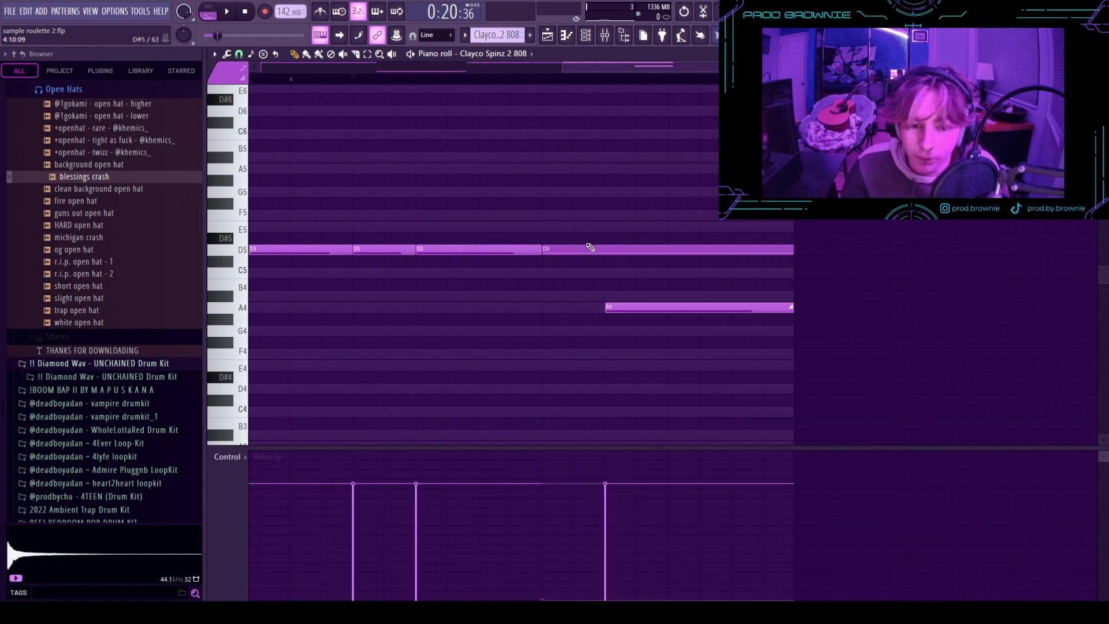
{"action": "left_click", "coordinate": [673, 307]}
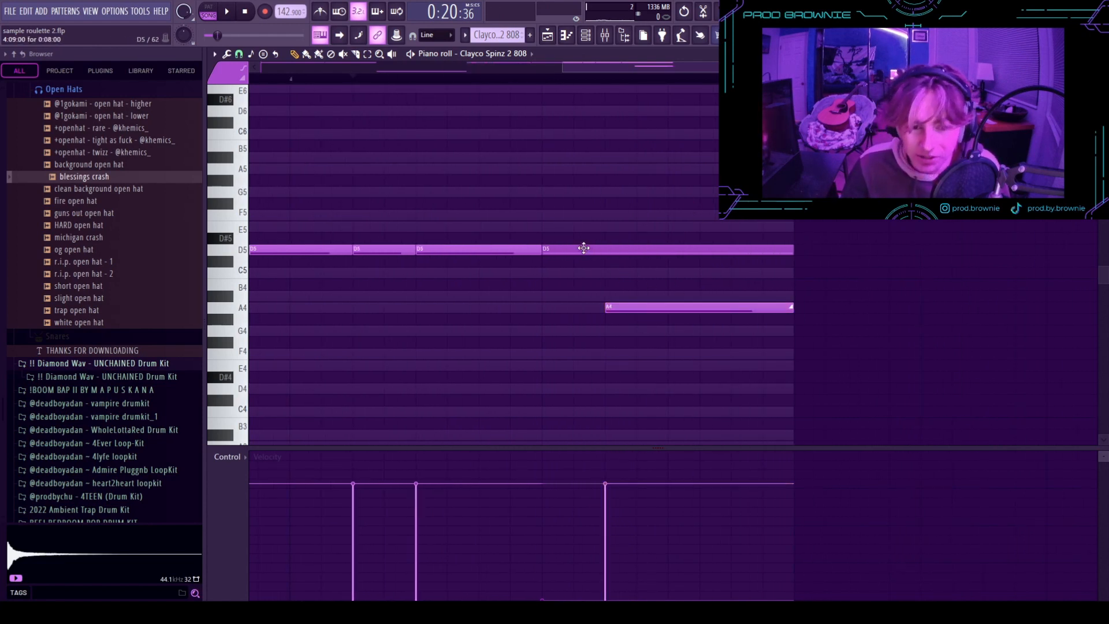
- Play the end of the 808 pattern from the start of the last D5 note to hear the slide
{"action": "left_click", "coordinate": [555, 78]}
{"action": "key", "text": "space"}
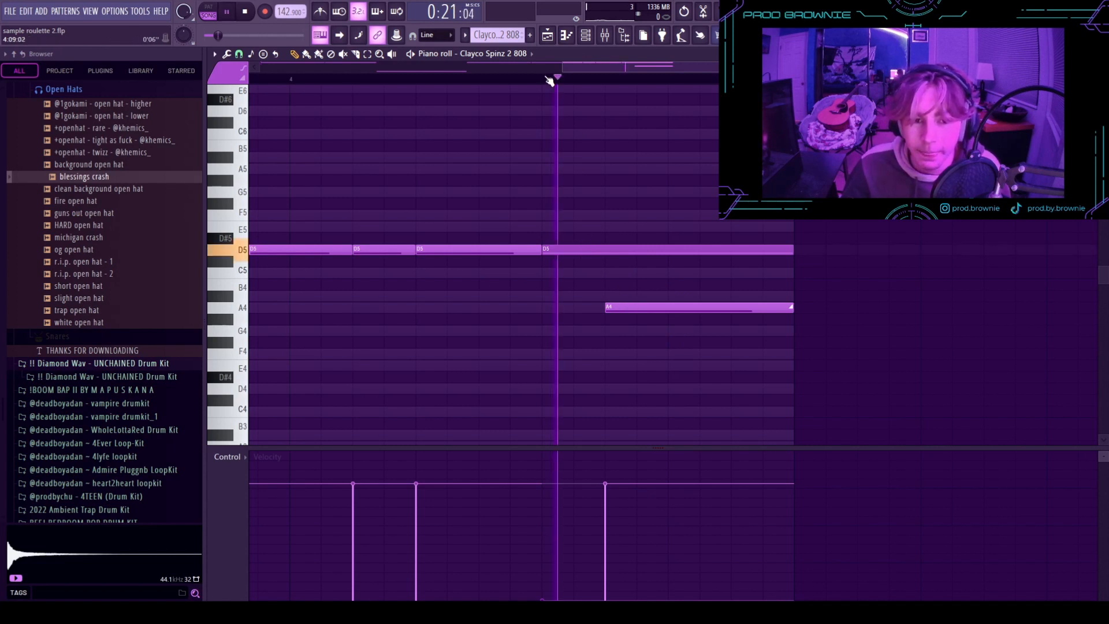
{"action": "key", "text": "space"}
{"action": "key", "text": "space"}
{"action": "scroll", "coordinate": [681, 225], "scroll_direction": "down", "scroll_amount": 4}
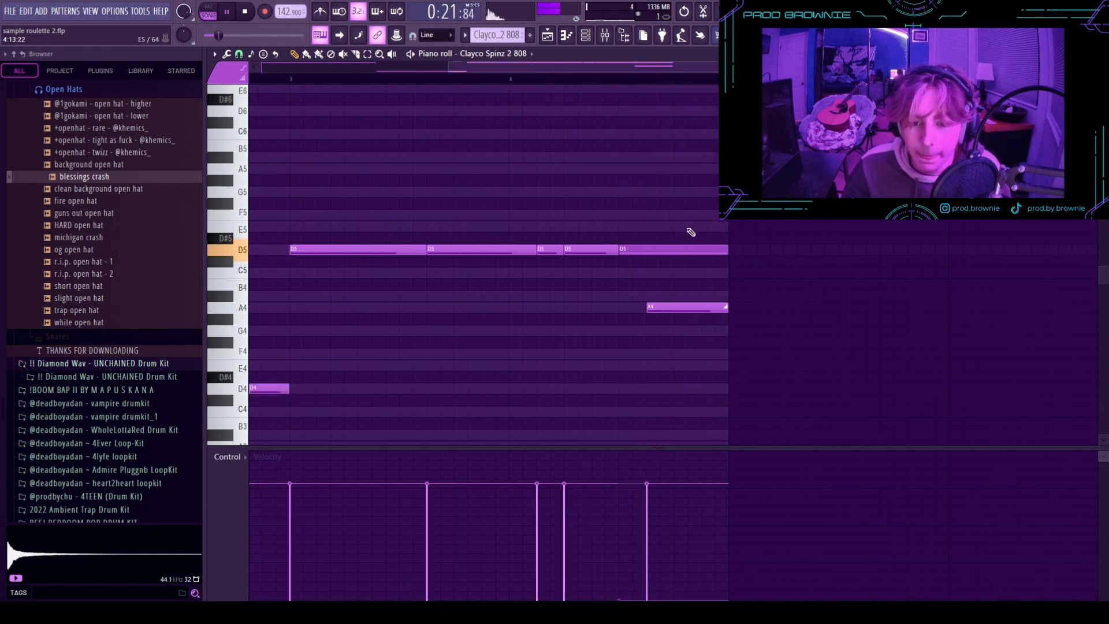
{"action": "key", "text": "space"}
{"action": "key", "text": "space"}
{"action": "key", "text": "space"}
- Raise the last D5 note one octave to D6 and play the slide from there
{"action": "left_click", "coordinate": [669, 249]}
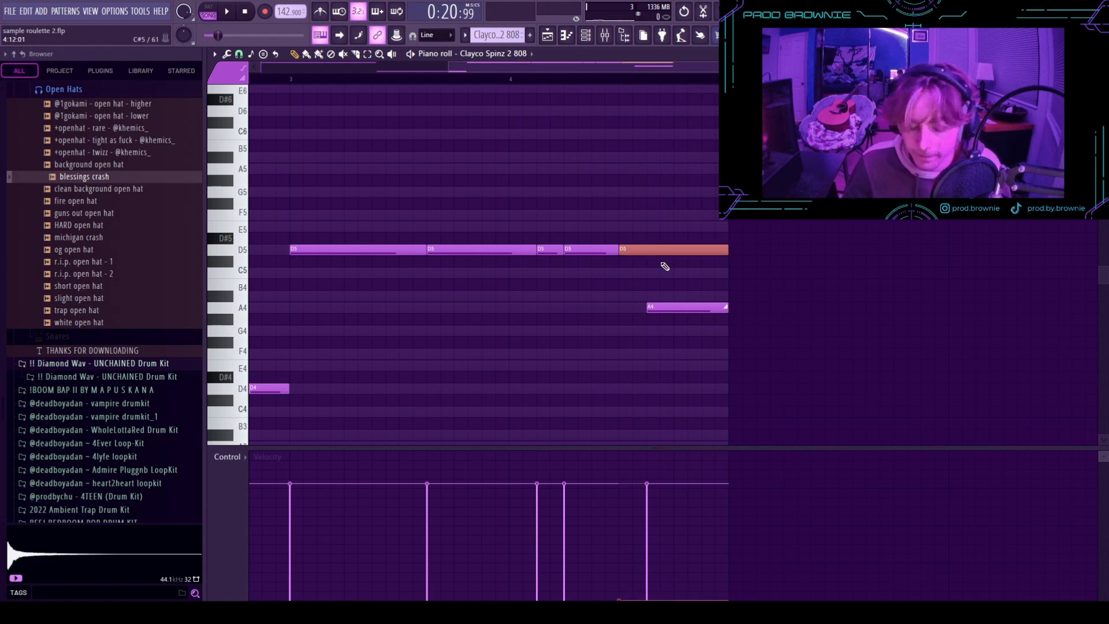
{"action": "key", "text": "ctrl+Up"}
{"action": "left_click", "coordinate": [716, 250], "text": "ctrl"}
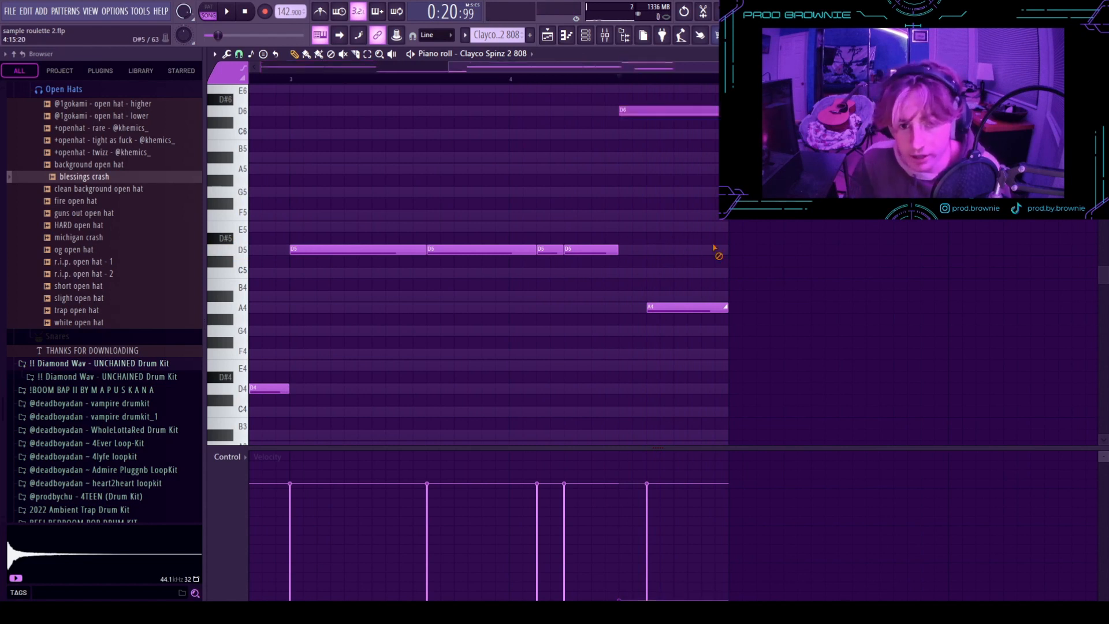
{"action": "key", "text": "space"}
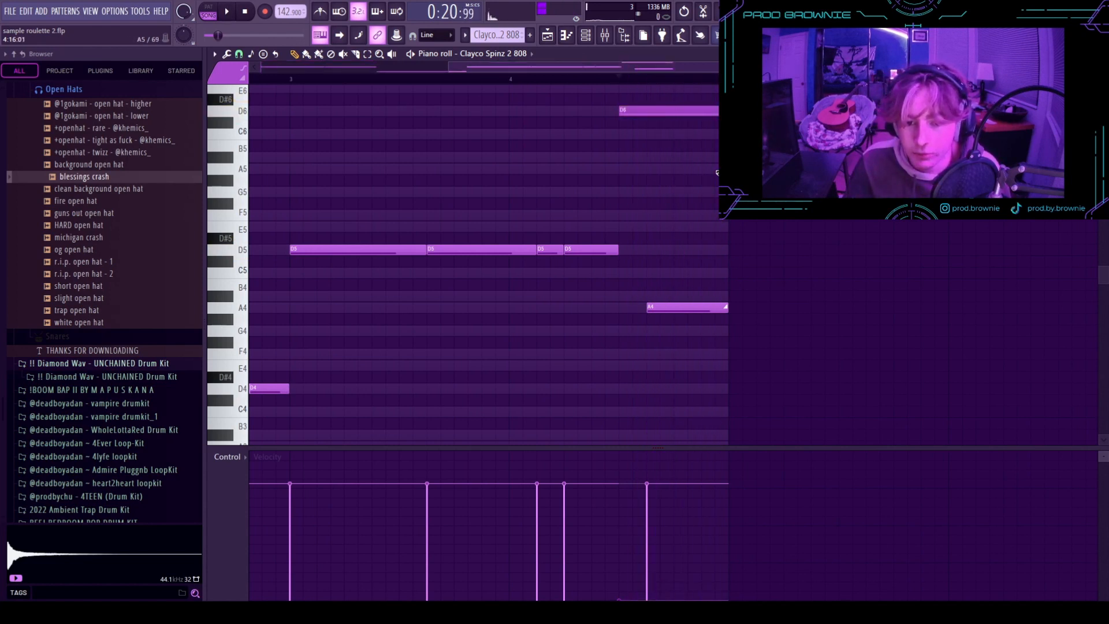
{"action": "key", "text": "space"}
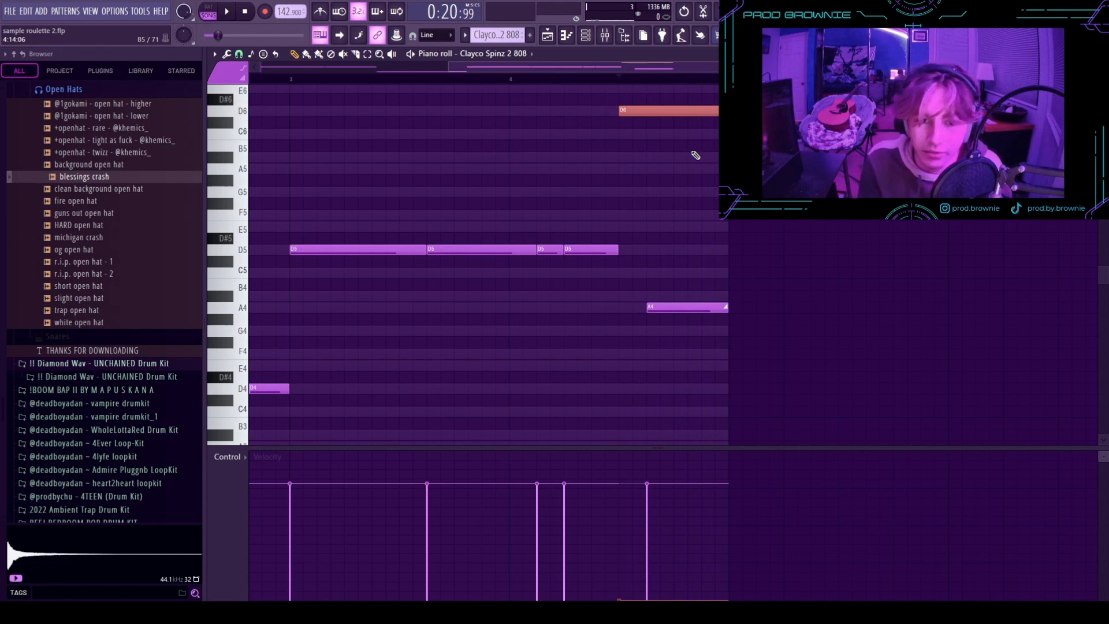
{"action": "key", "text": "space"}
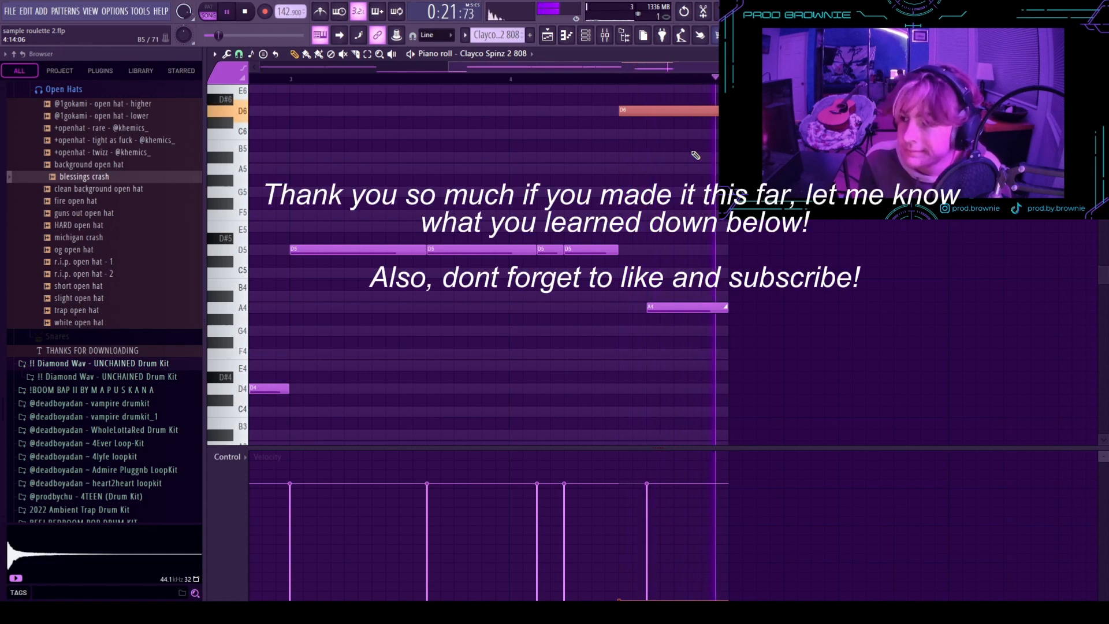
- Lower the last note one octave back to D5, deselect it, and show the full four-bar 808 pattern
{"action": "key", "text": "ctrl+Down"}
{"action": "left_click", "coordinate": [686, 182], "text": "ctrl"}
{"action": "scroll", "coordinate": [629, 182], "scroll_direction": "down", "scroll_amount": 3}
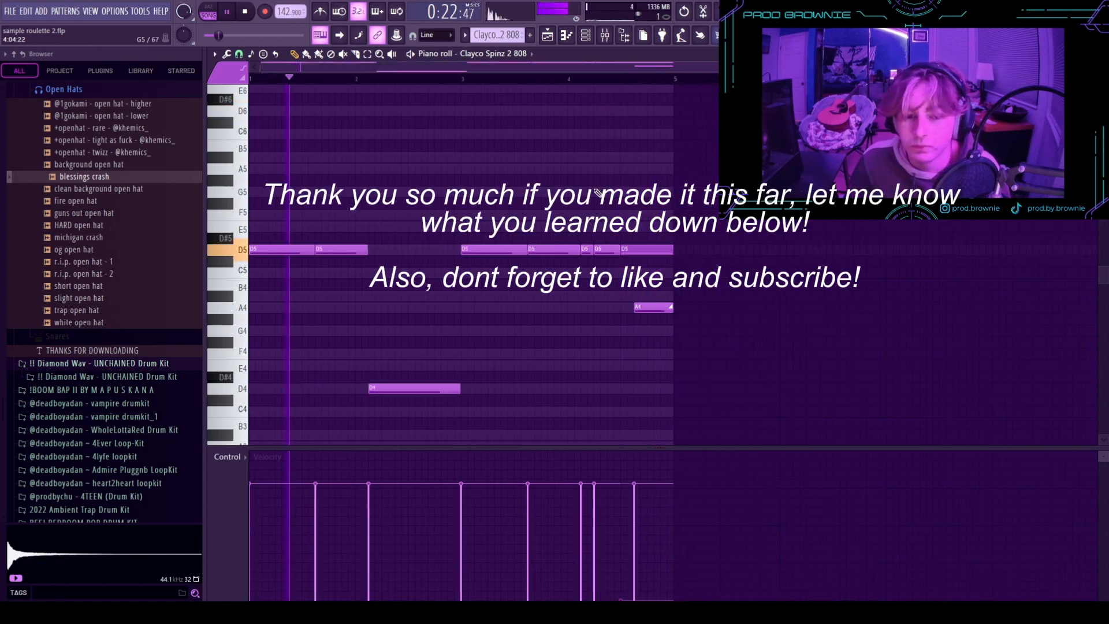